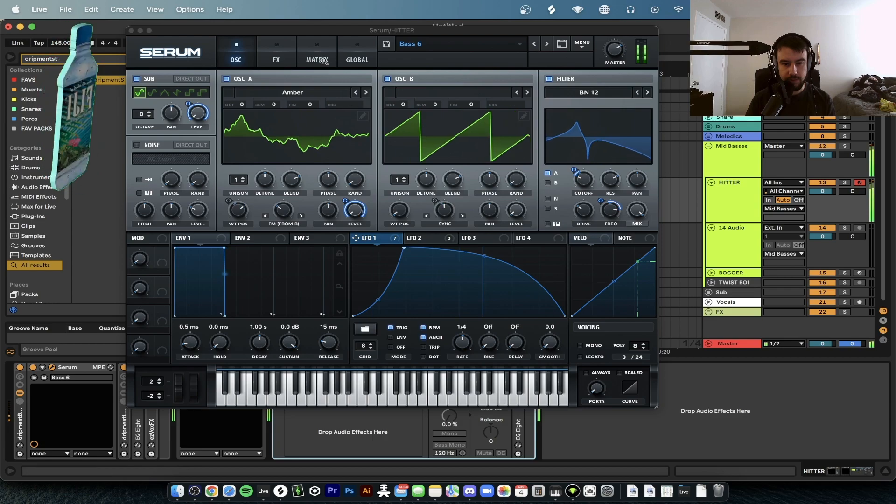
# Bypass the delay effect and reorder the effects chain so Distortion is first and Delay second
pyautogui.click(632, 131)
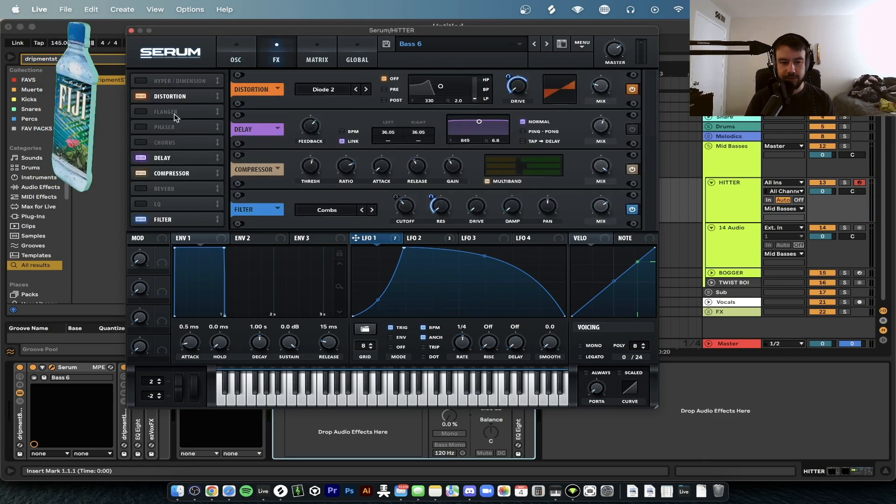
pyautogui.moveTo(166, 95); pyautogui.dragTo(168, 80)
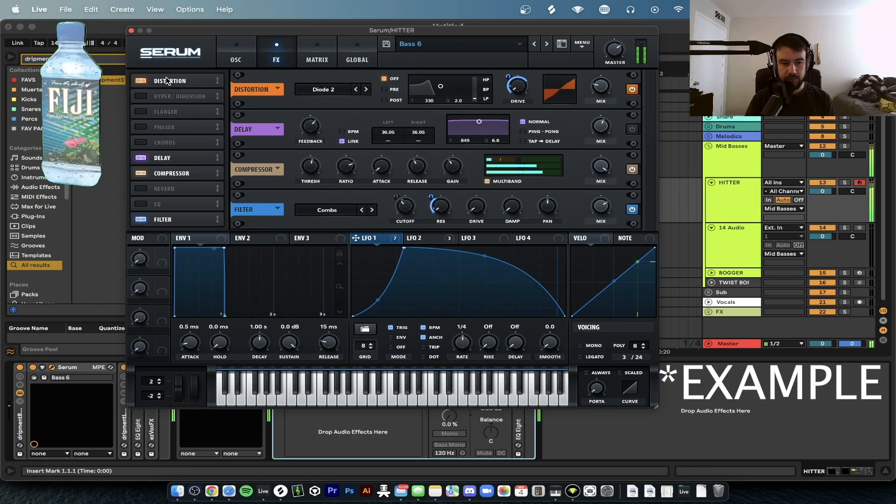
pyautogui.moveTo(165, 156); pyautogui.dragTo(164, 86)
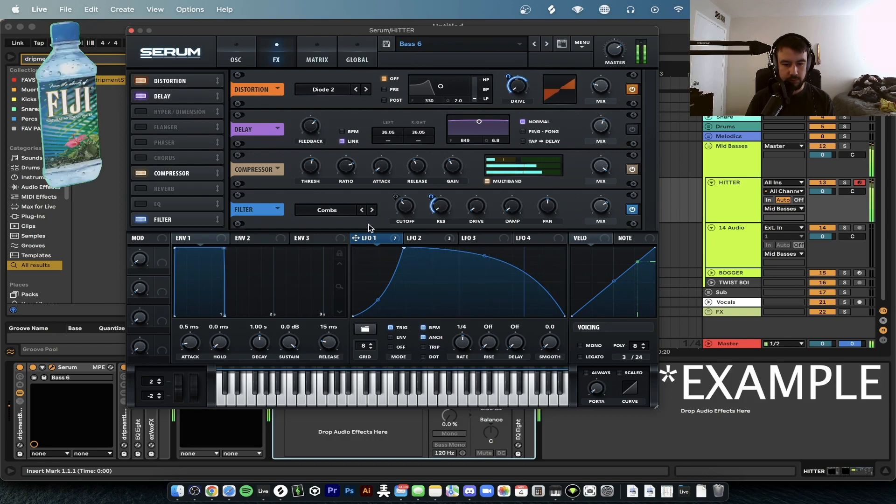
# Set the LFO 1 rate to one bar, return to the oscillator page and close the synth window
pyautogui.moveTo(462, 343); pyautogui.dragTo(460, 357)
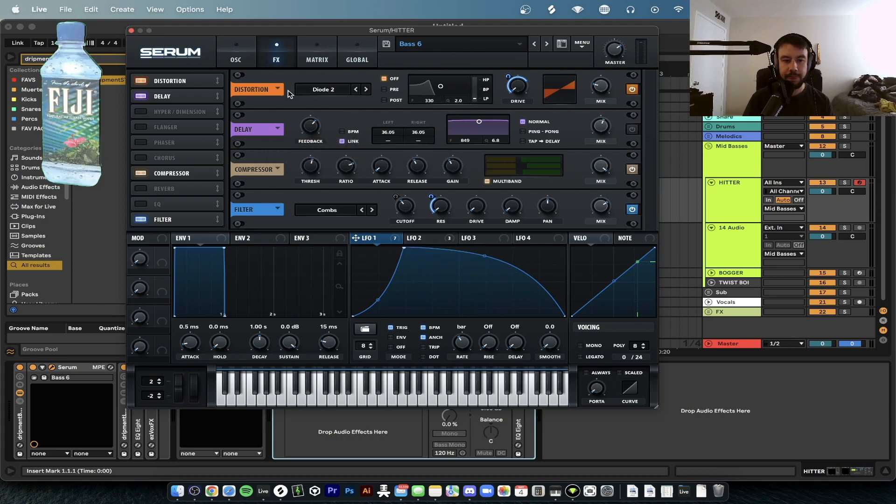
pyautogui.click(236, 60)
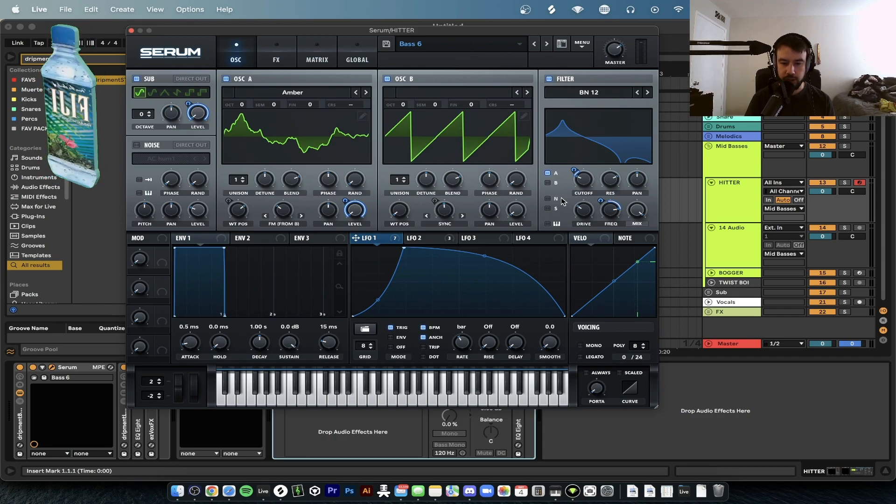
pyautogui.click(132, 31)
# Create an empty one-bar MIDI clip at bar 1 on the HITTER track and look over its lower octaves
pyautogui.moveTo(268, 206); pyautogui.dragTo(215, 205)
pyautogui.press('super+shift+m')
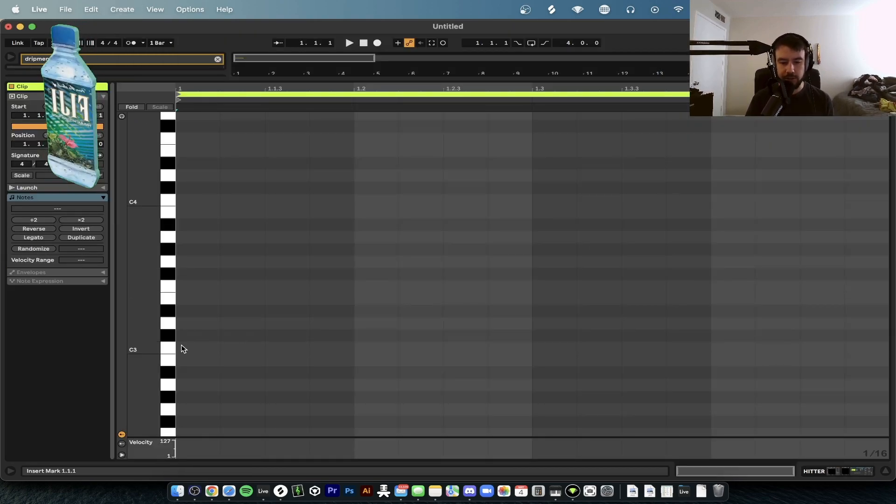
pyautogui.scroll(-15, 294, 365)
pyautogui.scroll(8, 294, 366)
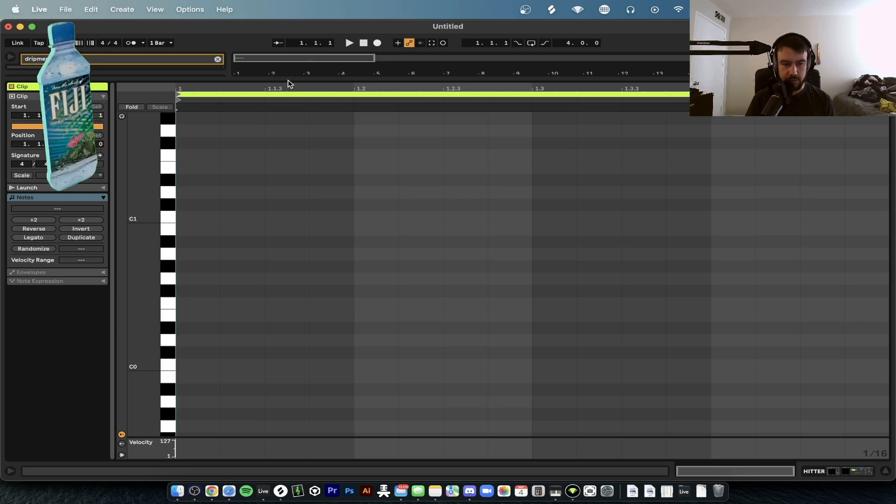
pyautogui.press('alt+super+l')
# Expand the ezVoxFX rack on the HITTER track and examine its Glue Compressor, Yo Man! delay, Reverb and Auto Pan
pyautogui.doubleClick(746, 204)
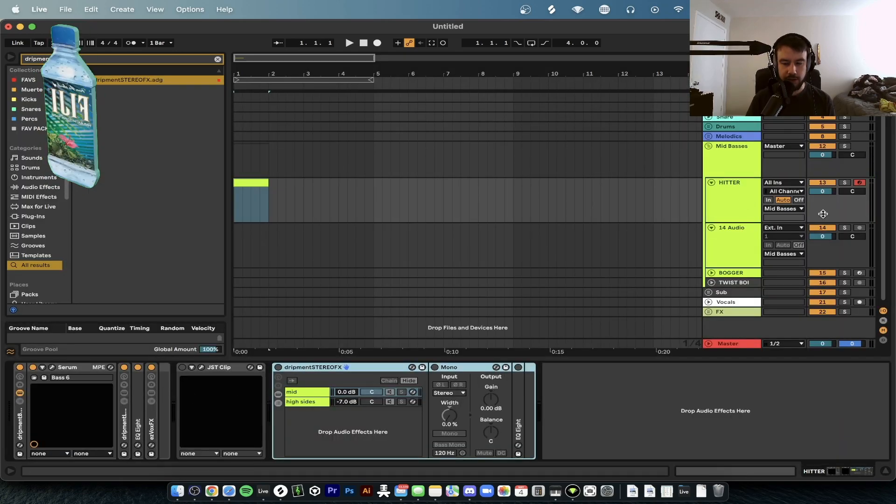
pyautogui.click(741, 198)
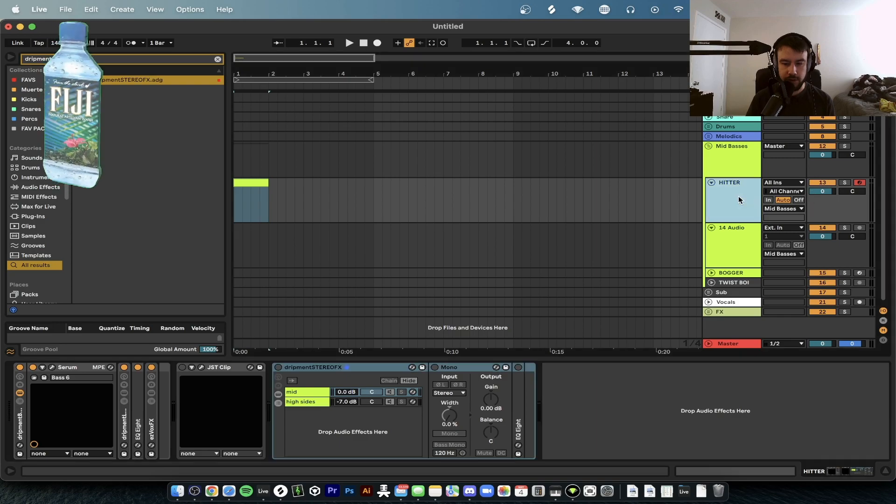
pyautogui.click(154, 424)
pyautogui.doubleClick(152, 425)
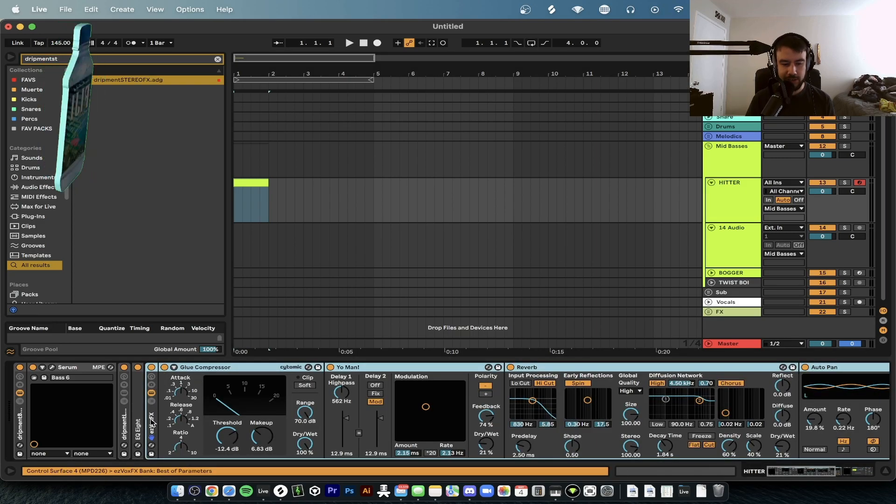
pyautogui.hscroll(5, 445, 424)
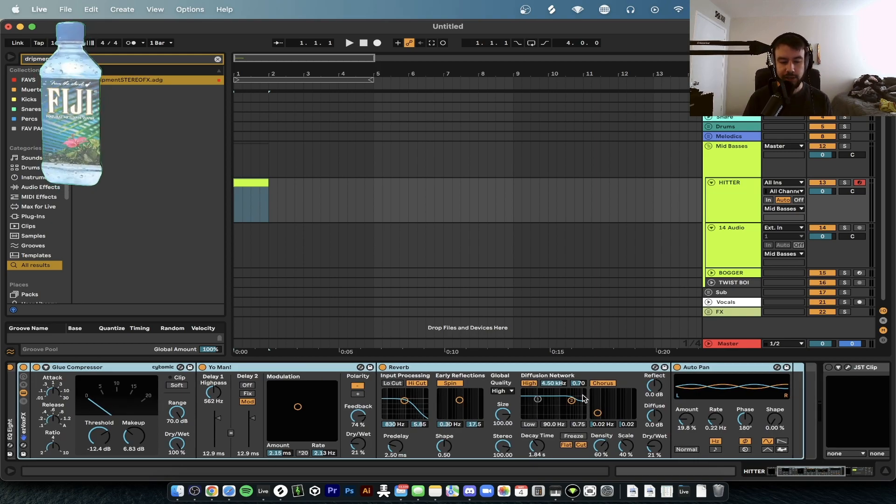
pyautogui.hscroll(-5, 436, 412)
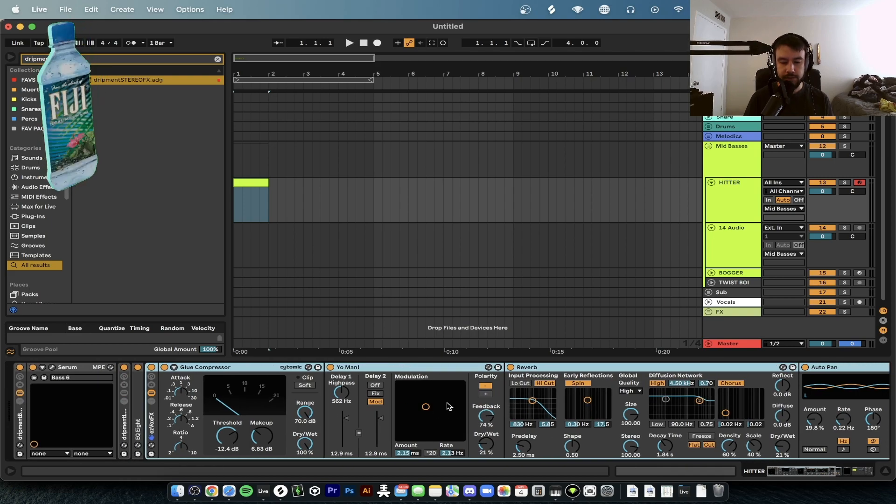
pyautogui.click(372, 370)
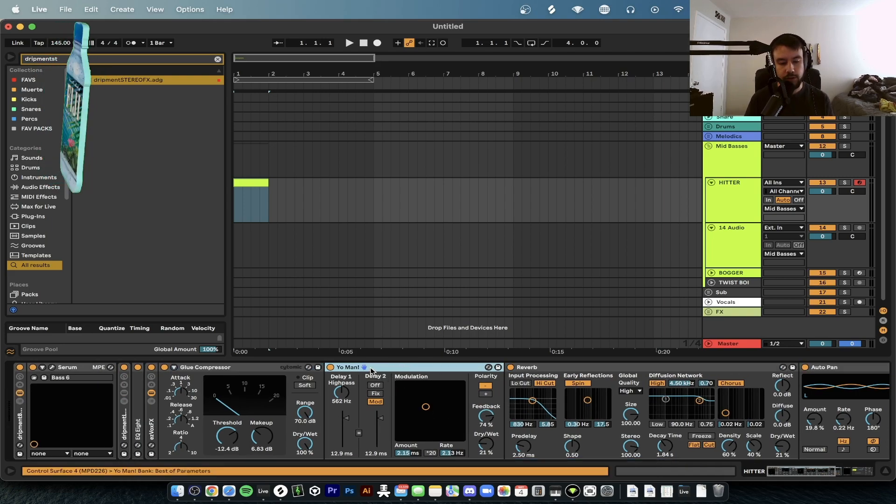
pyautogui.click(257, 371)
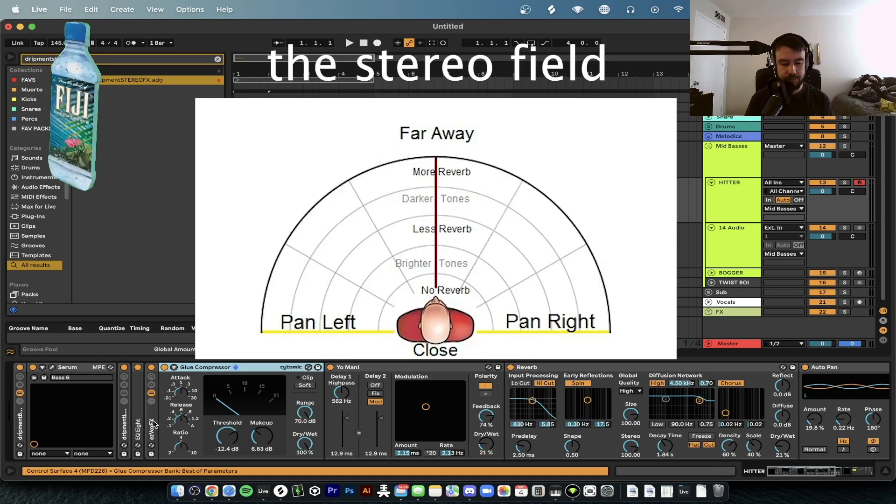
# Collapse the ezVoxFX rack and unfold the EQ Eight before it to examine its curve
pyautogui.click(150, 423)
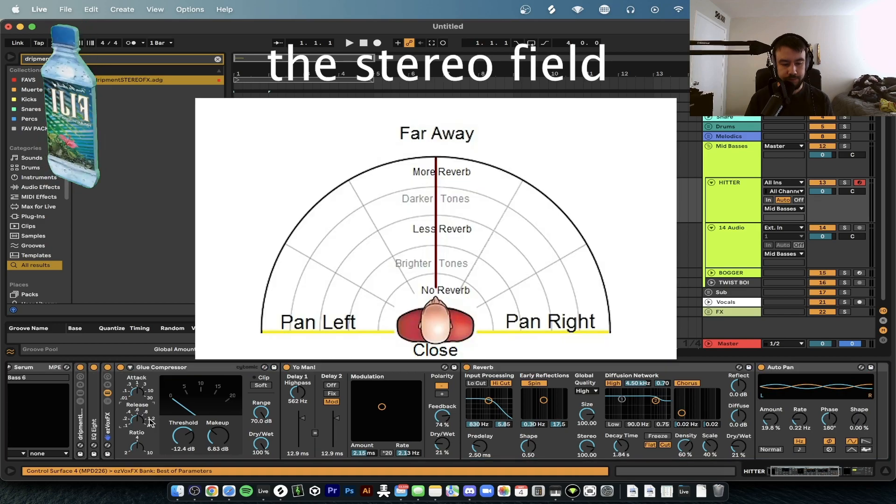
pyautogui.doubleClick(104, 426)
pyautogui.doubleClick(95, 426)
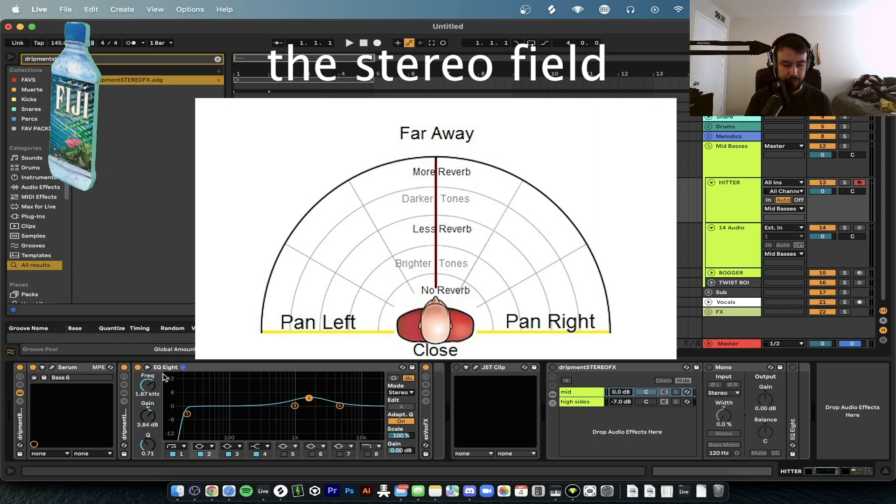
# Expand the dripmentLOUD1 rack, examine its Gate, Glue Compressor and OTT devices, and fold the rack again
pyautogui.doubleClick(125, 423)
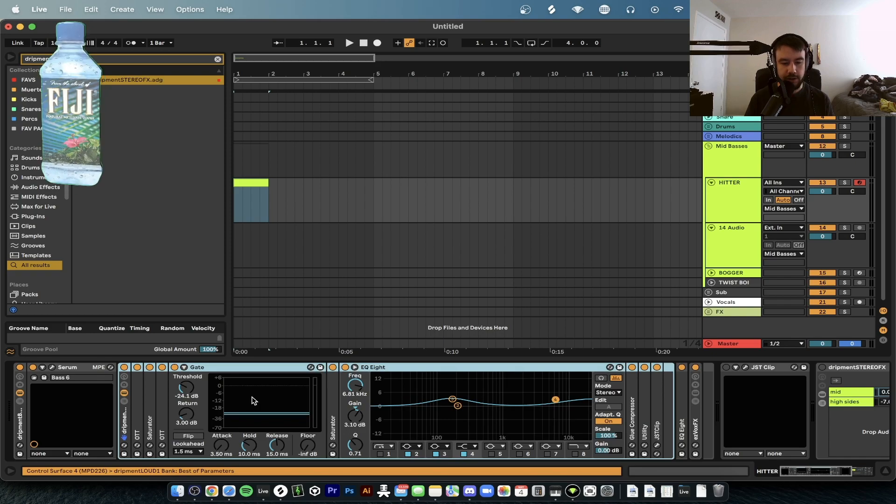
pyautogui.click(208, 368)
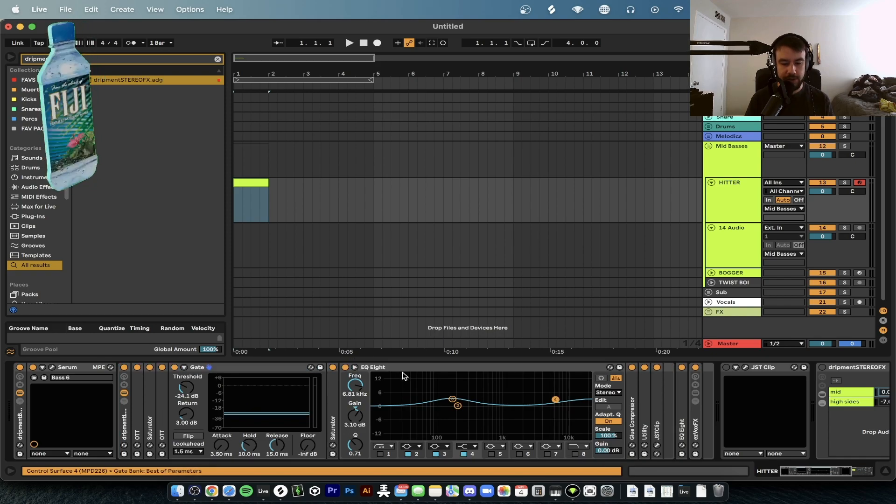
pyautogui.click(636, 417)
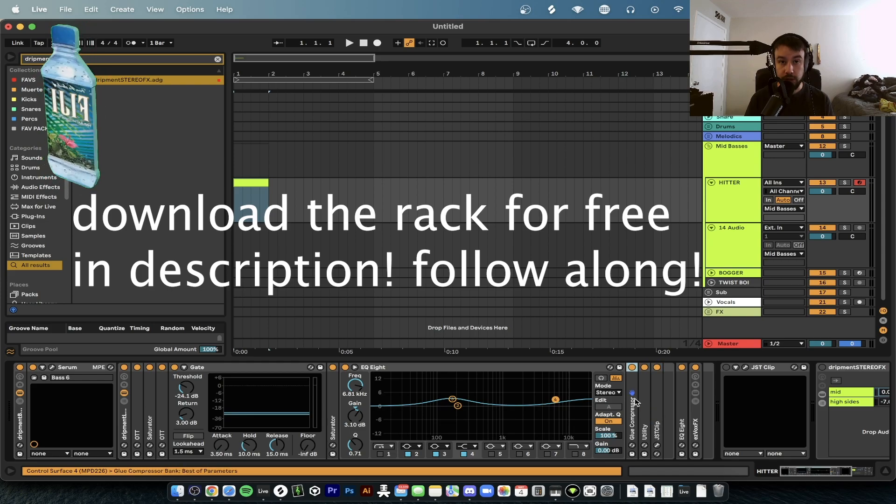
pyautogui.click(136, 406)
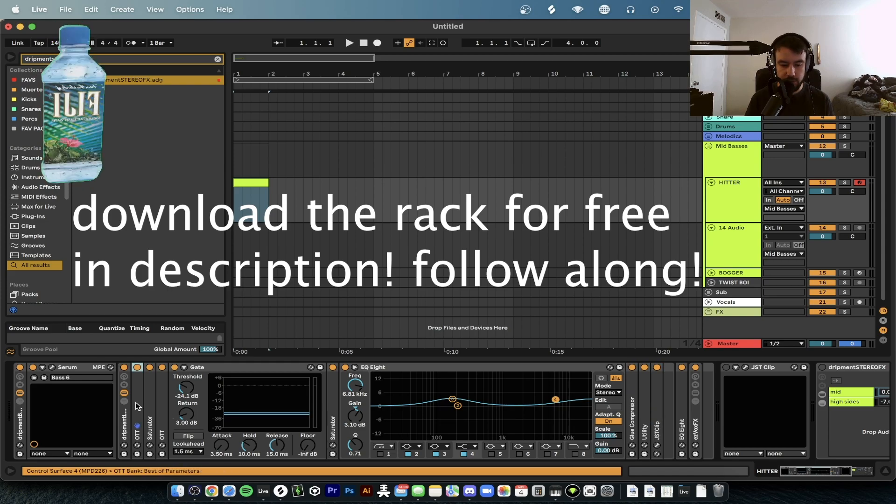
pyautogui.click(124, 419)
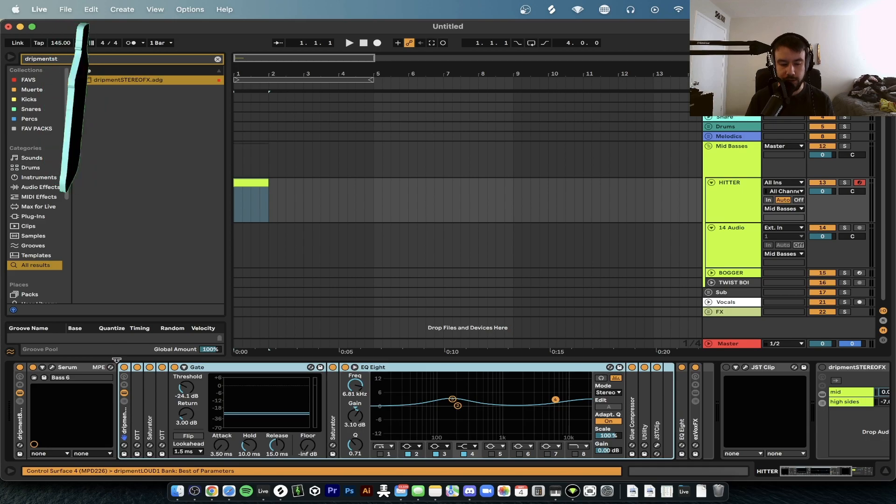
pyautogui.press('Delete')
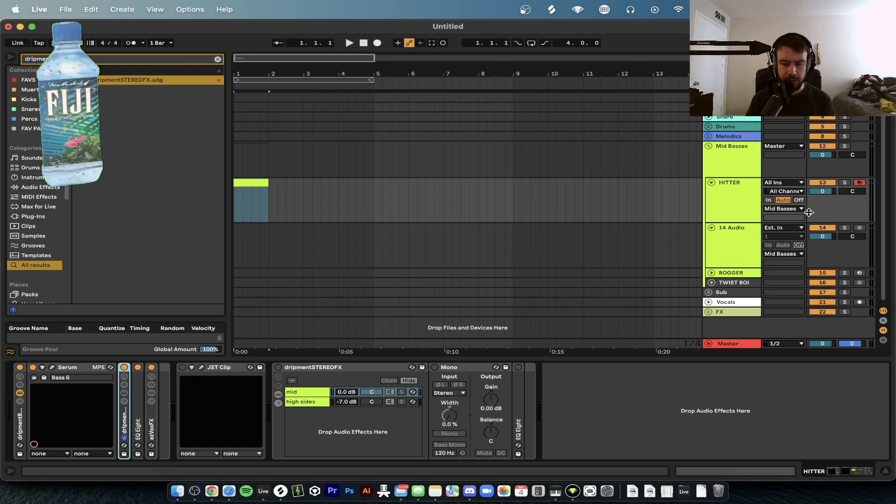
# Insert a new audio track and a new MIDI track below the HITTER track
pyautogui.click(729, 240)
pyautogui.click(745, 183)
pyautogui.press('super+t')
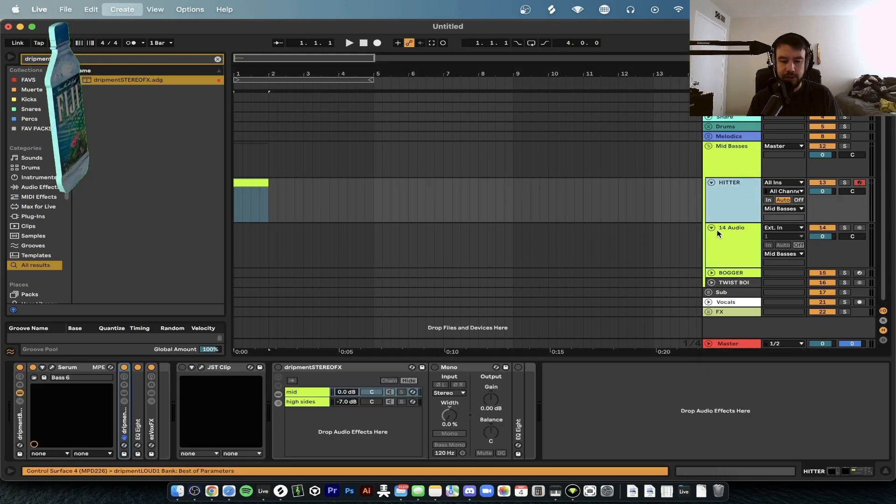
pyautogui.click(730, 213)
pyautogui.press('super+shift+t')
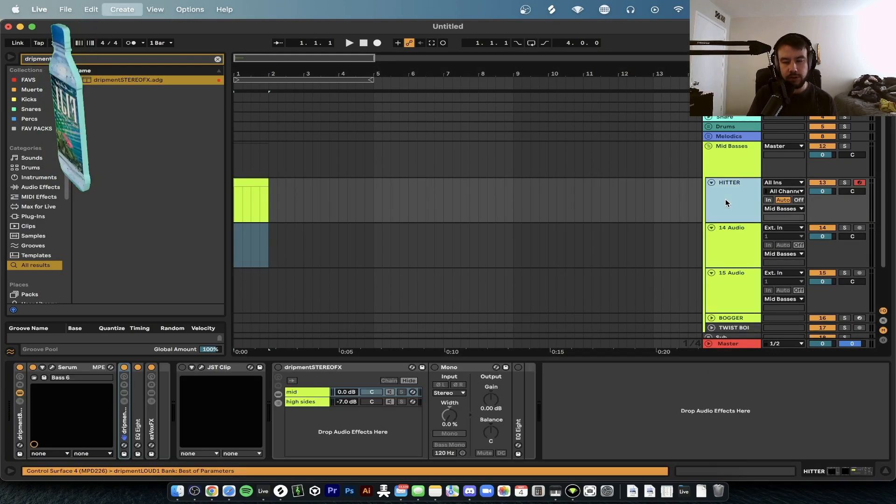
# Search the plug-ins for "serum", load Serum onto the new MIDI track and arm that track
pyautogui.press('super+f')
pyautogui.write('serum')
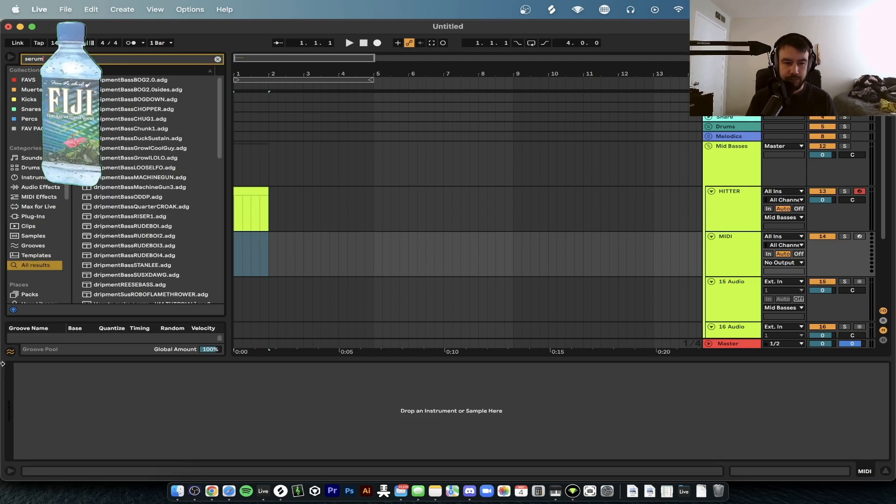
pyautogui.click(35, 217)
pyautogui.click(116, 99)
pyautogui.moveTo(115, 99); pyautogui.dragTo(734, 233)
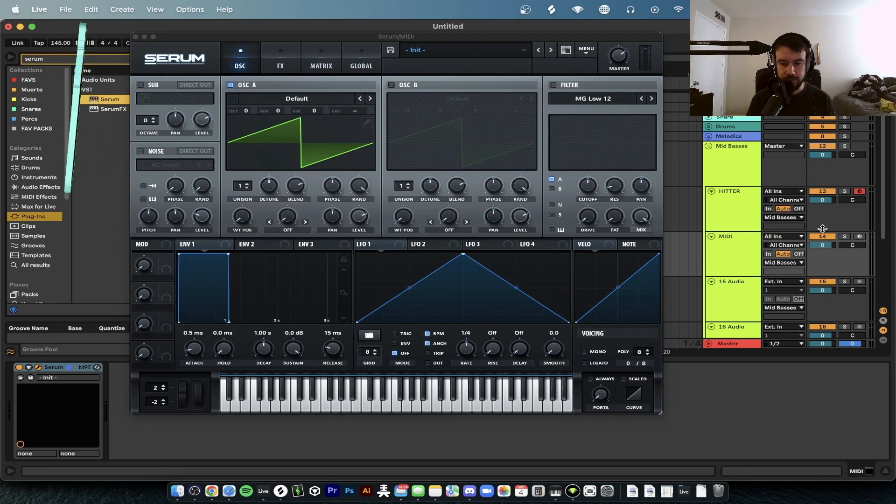
pyautogui.click(860, 237)
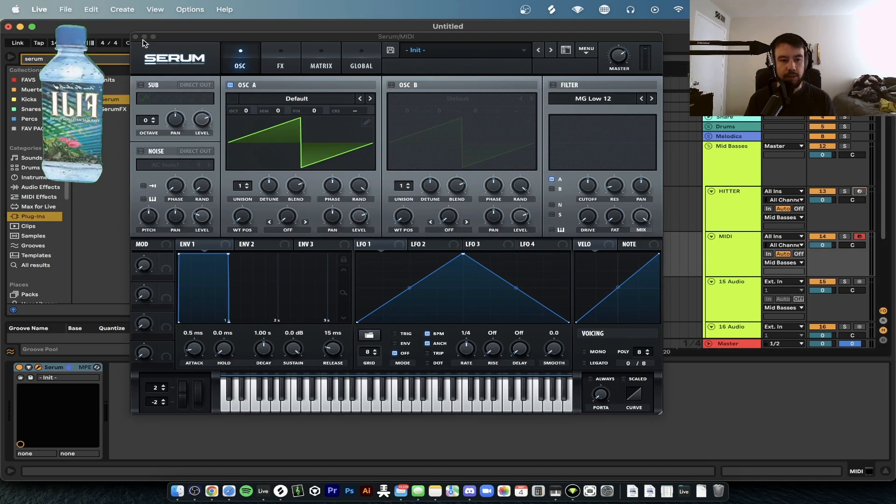
# Browse oscillator A's wavetable list to the Basics category of Live 10 Wavetables without loading one
pyautogui.click(279, 98)
pyautogui.moveTo(293, 145)
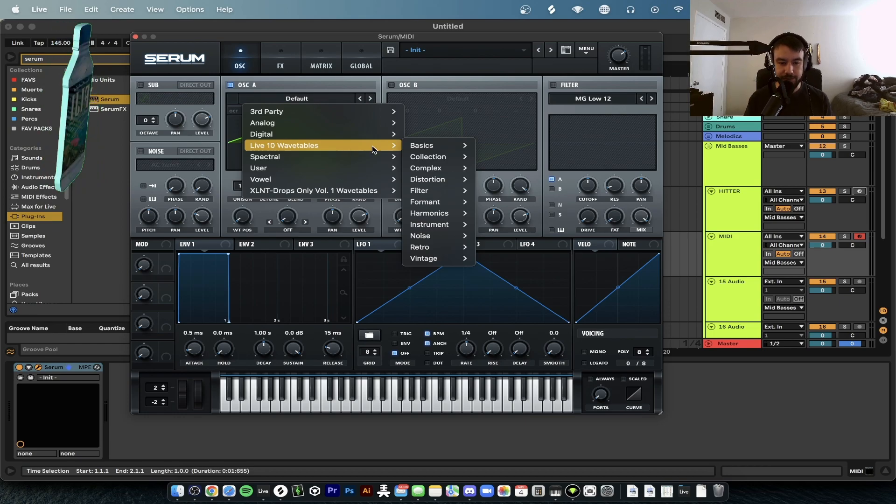
pyautogui.moveTo(435, 149)
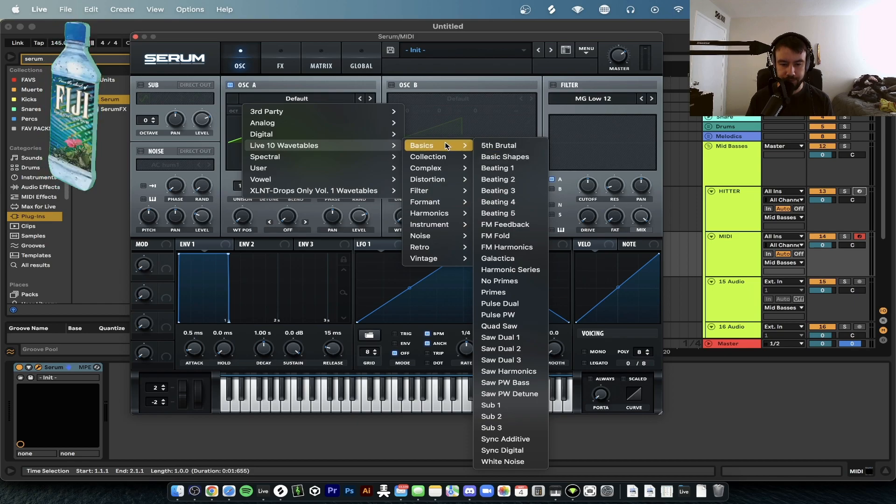
pyautogui.click(352, 82)
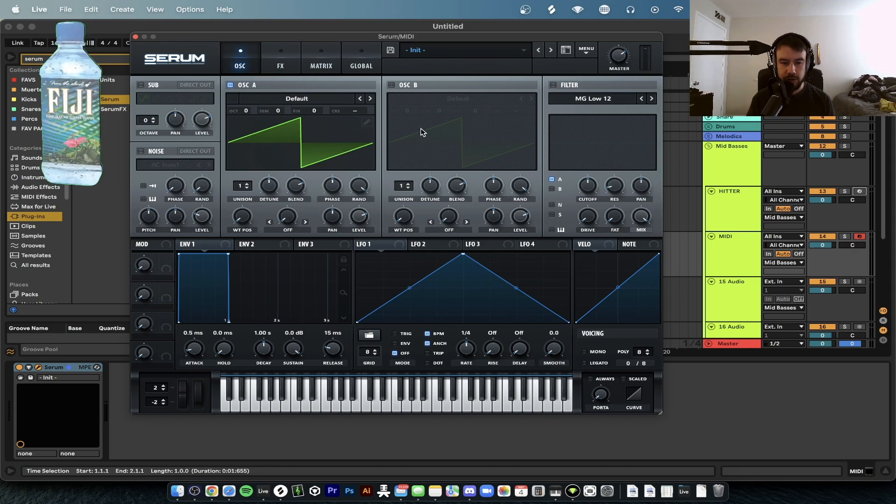
# Switch oscillator B on and back off
pyautogui.click(422, 83)
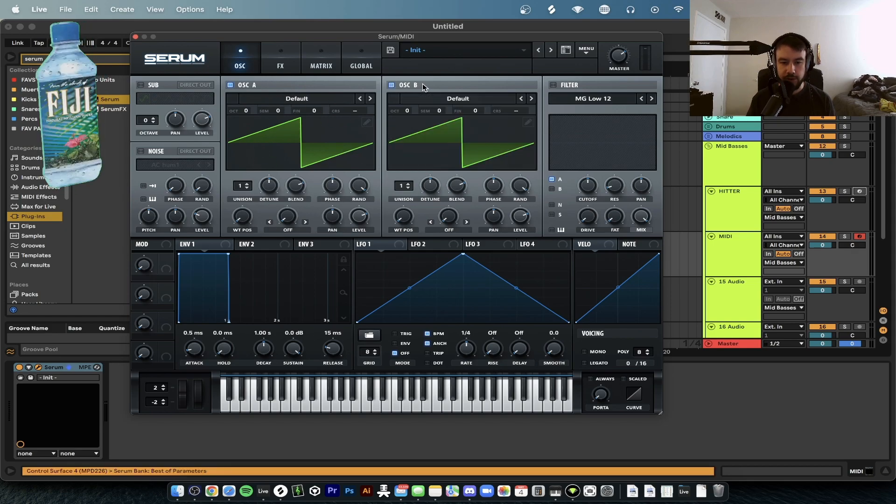
pyautogui.click(391, 85)
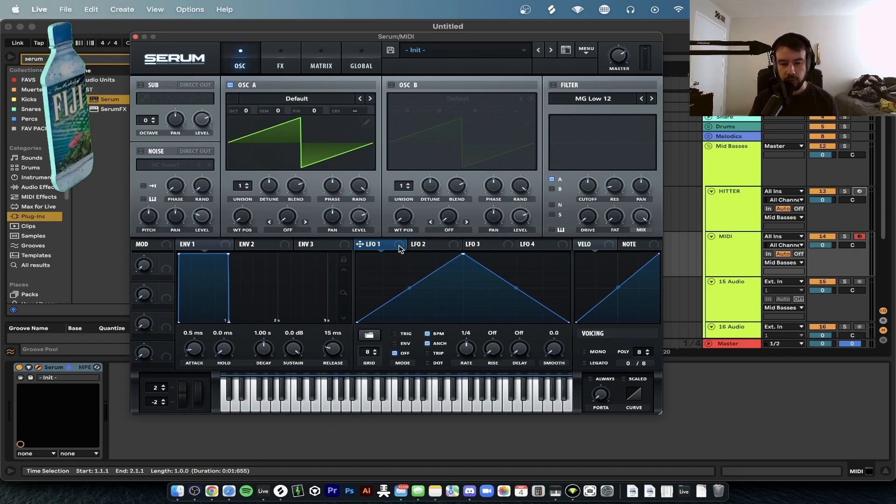
# Assign LFO 1 to oscillator A's level and remove that modulation again
pyautogui.moveTo(379, 251); pyautogui.dragTo(357, 219)
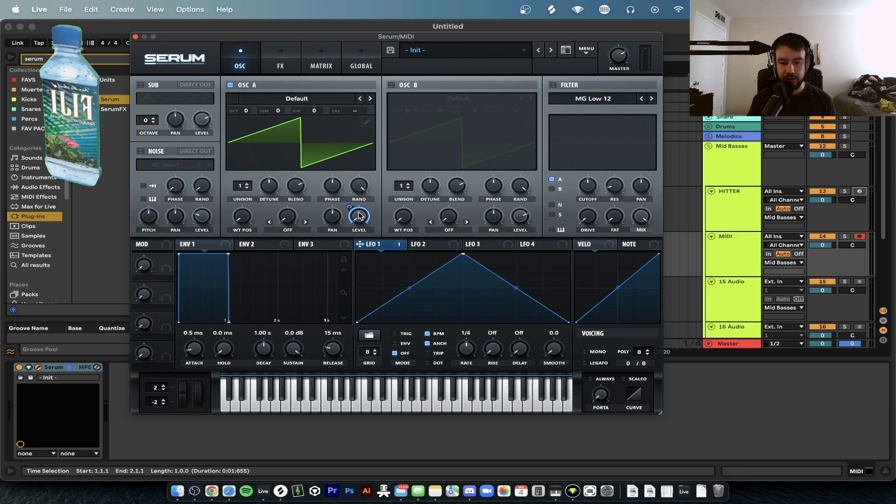
pyautogui.rightClick(357, 217)
pyautogui.click(390, 253)
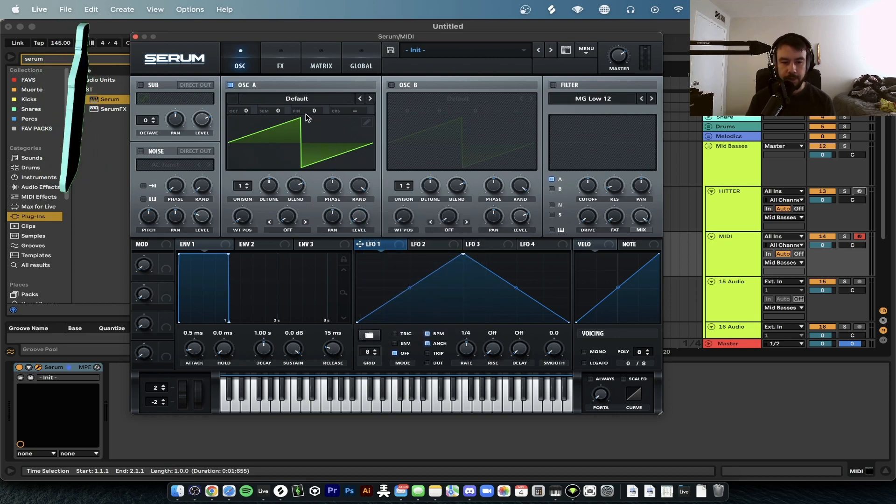
# Select the new MIDI track and lower the computer keyboard's octave range to C0 to D1
pyautogui.click(739, 258)
pyautogui.press('z')
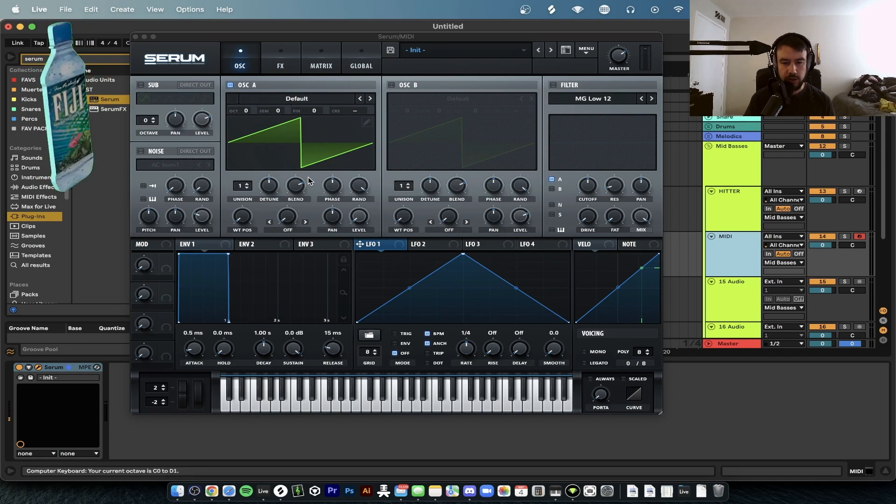
# Play test notes on oscillator A's default waveform while adjusting its level, finishing with the computer keyboard at C0 to D1
pyautogui.press('x')
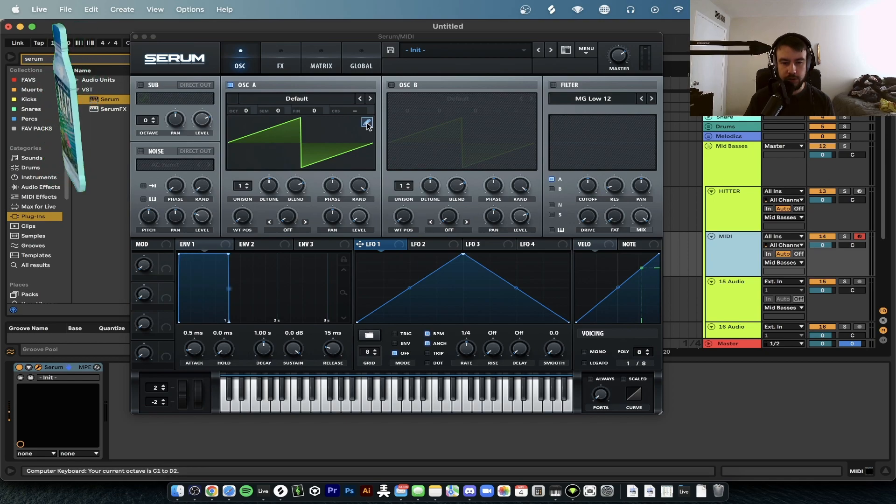
pyautogui.click(364, 205)
pyautogui.press('s')
pyautogui.moveTo(360, 216); pyautogui.dragTo(360, 186)
pyautogui.press('s')
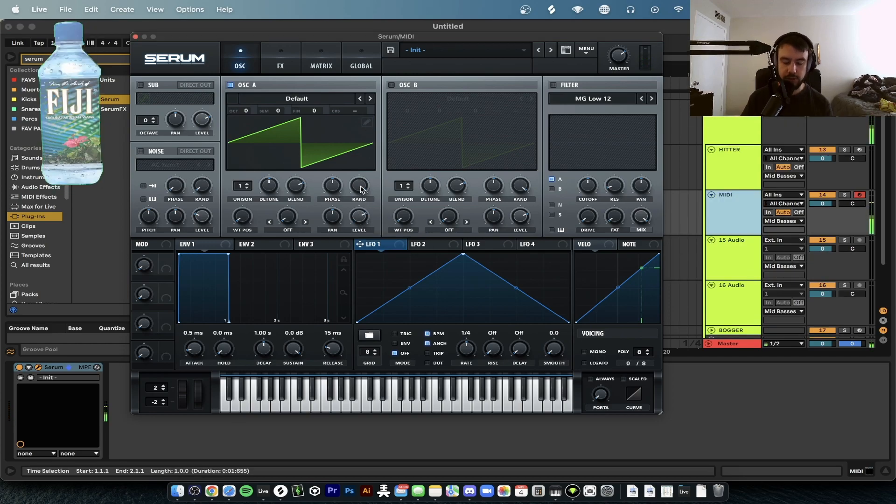
pyautogui.press('s')
pyautogui.press('z')
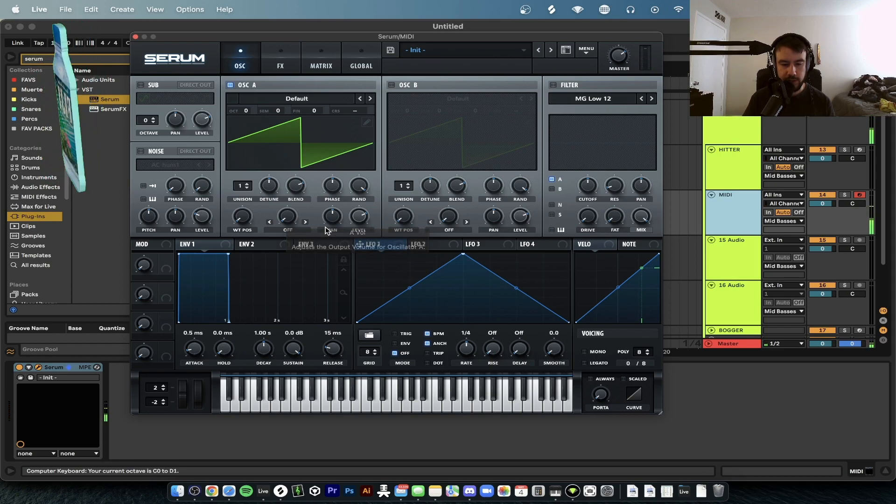
pyautogui.press('s')
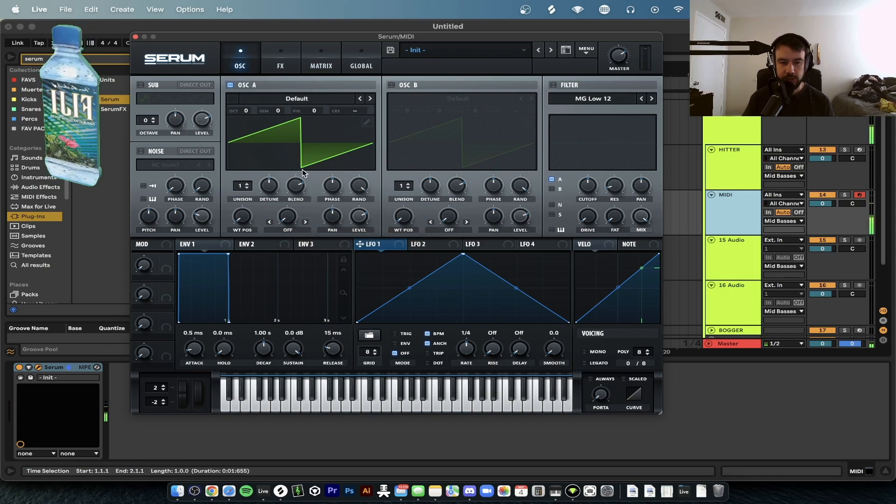
# Load the Analog wavetable Basic Shapes into oscillator A, restore the 2D waveform view, and set the wavetable position to its sine frame
pyautogui.click(248, 112)
pyautogui.moveTo(297, 122)
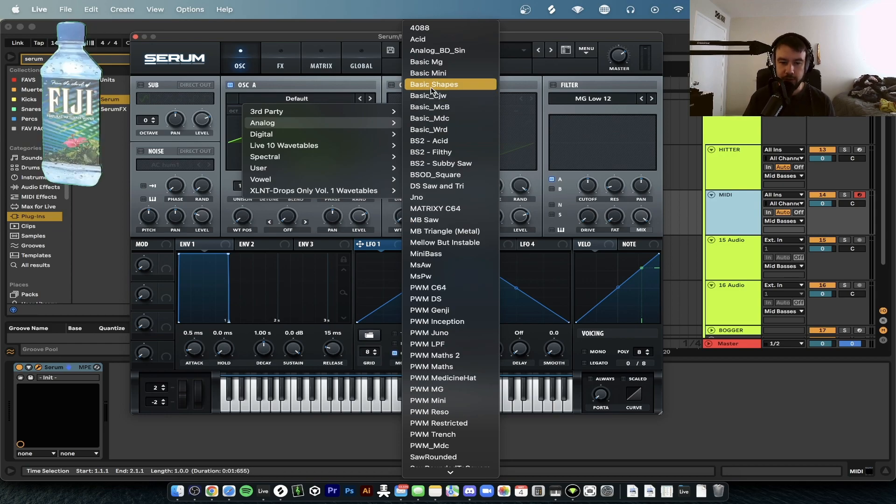
pyautogui.click(437, 88)
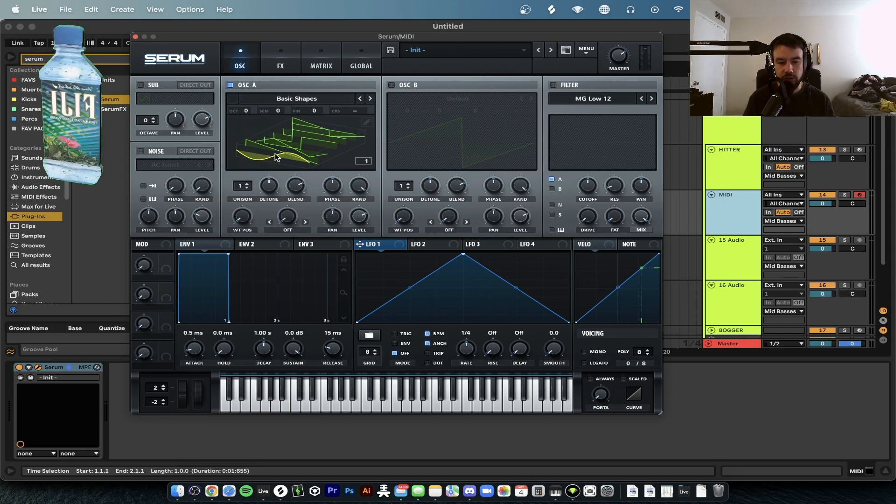
pyautogui.click(293, 141)
pyautogui.moveTo(242, 216); pyautogui.dragTo(243, 317)
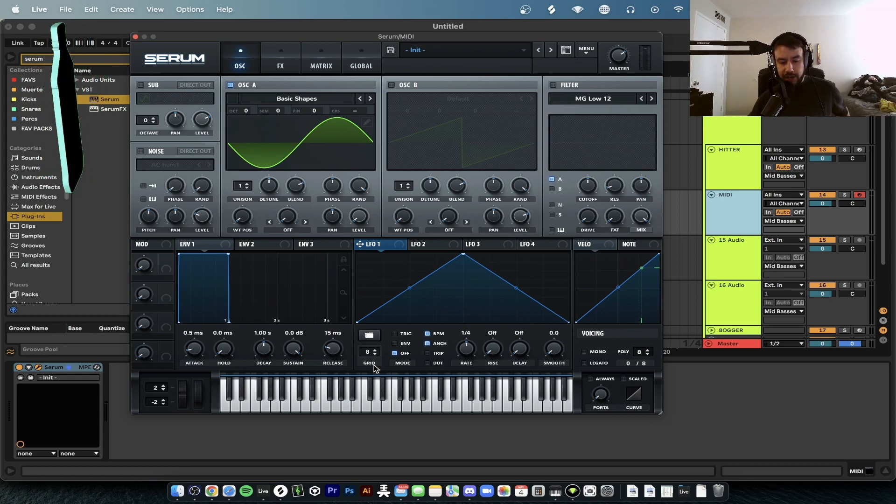
# Set oscillator A's warp mode to FM (from B)
pyautogui.click(283, 233)
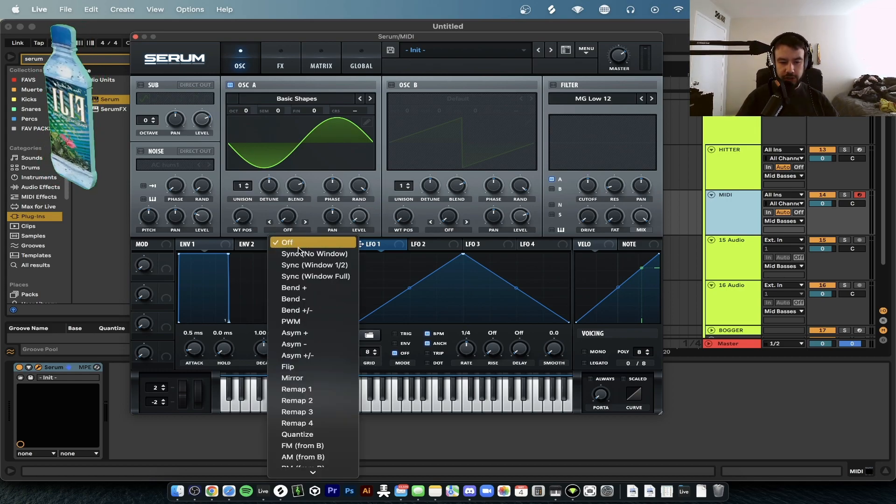
pyautogui.click(310, 447)
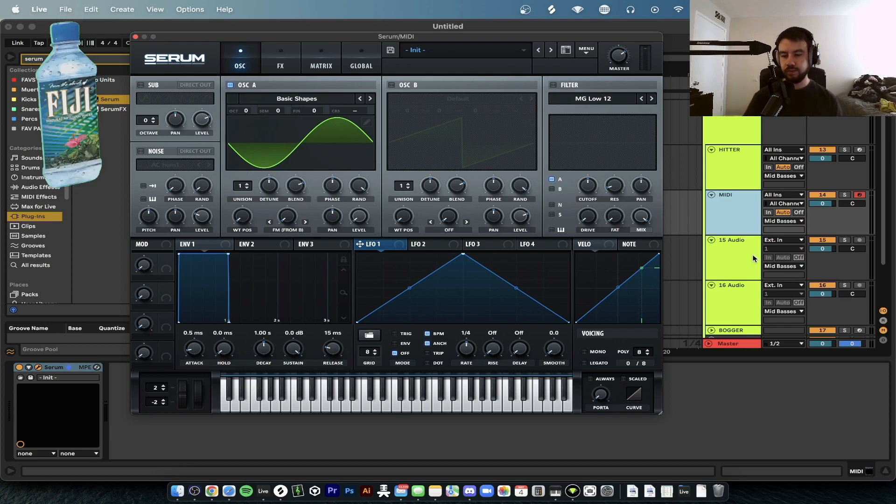
# Play a test note in the C0 to D1 range, raise oscillator A's level, and sweep its wavetable position, ending at 3
pyautogui.press('z')
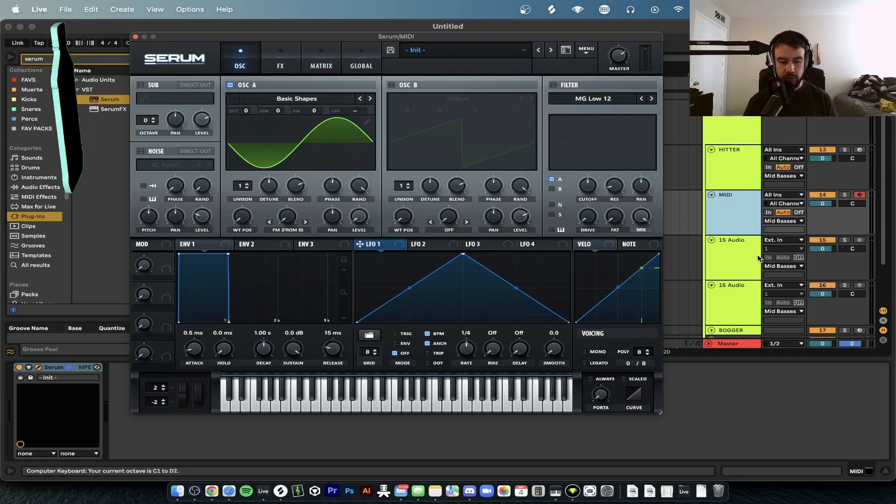
pyautogui.press('a')
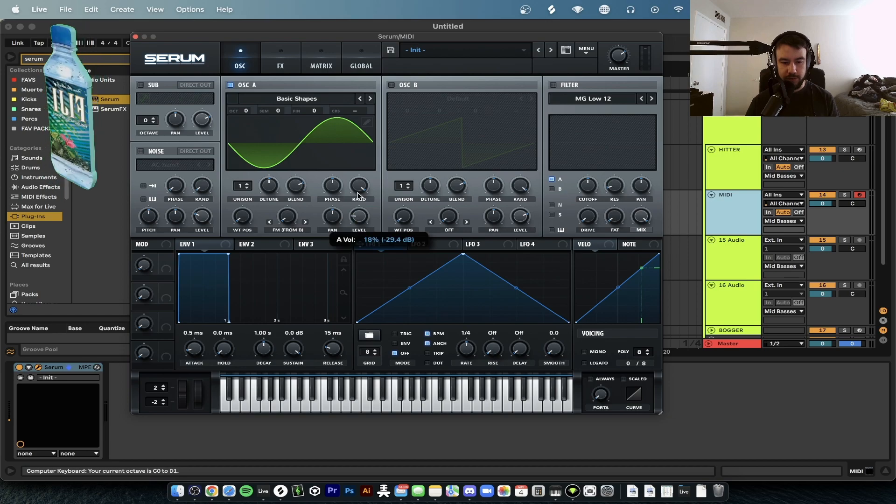
pyautogui.moveTo(360, 191); pyautogui.dragTo(363, 166)
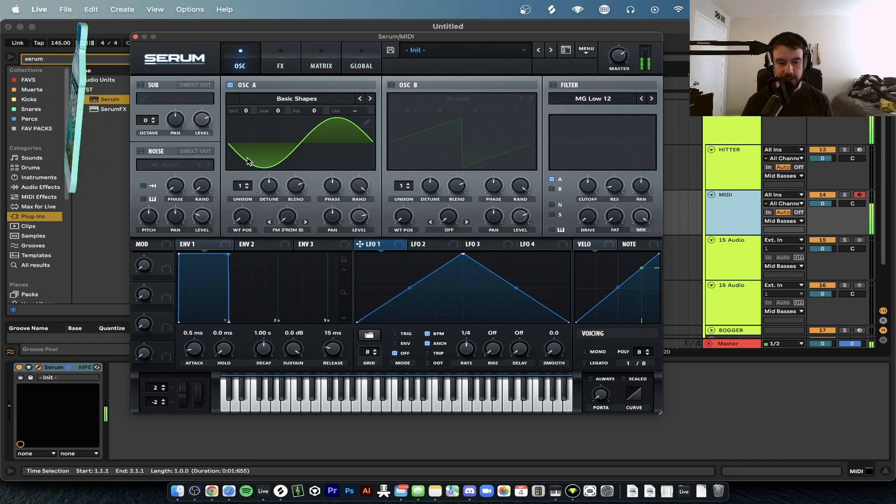
pyautogui.moveTo(249, 221); pyautogui.dragTo(245, 180)
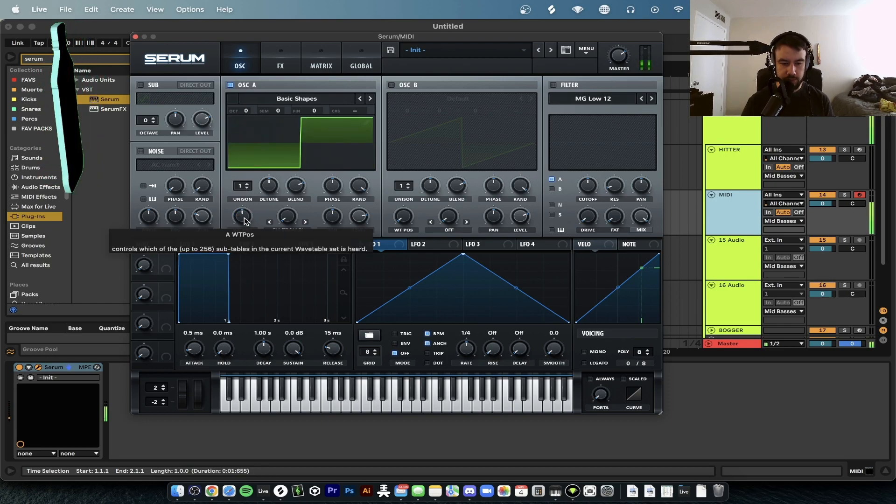
pyautogui.moveTo(245, 220); pyautogui.dragTo(254, 248)
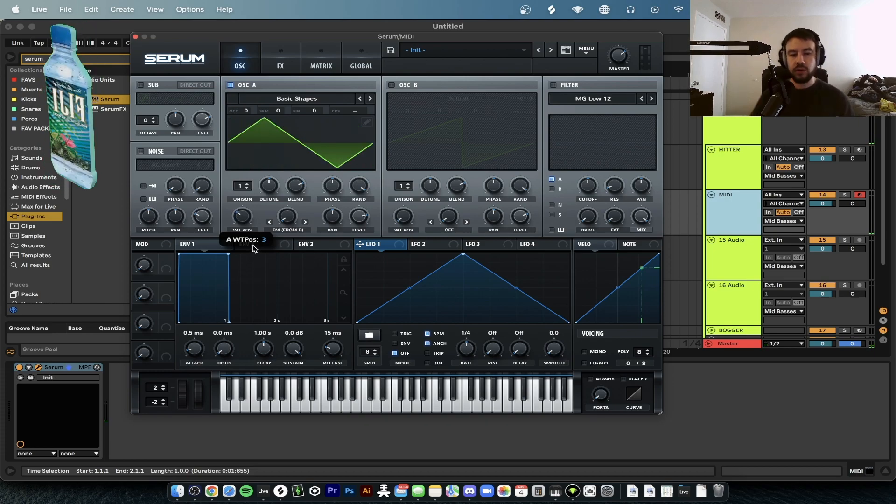
# Load Amber from the Live 10 Wavetables Collection into oscillator A, inspect it in 3D, and lower its wavetable position to the first frame
pyautogui.click(300, 99)
pyautogui.moveTo(302, 122)
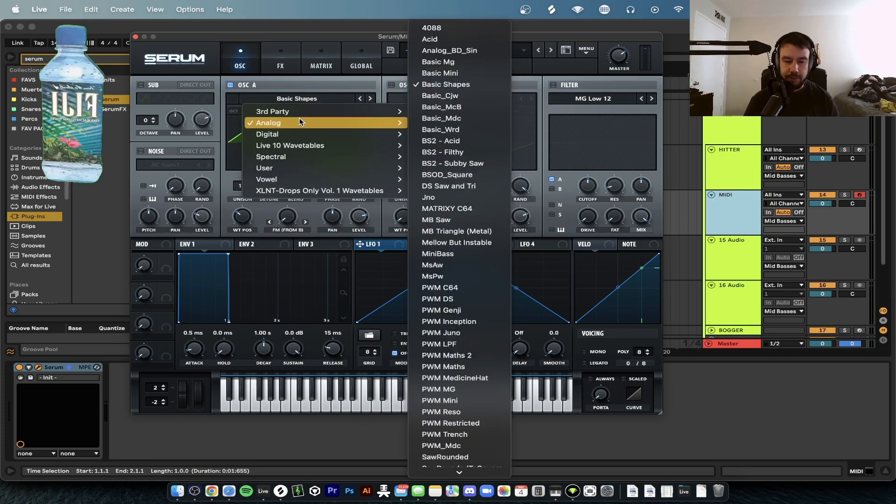
pyautogui.moveTo(312, 148)
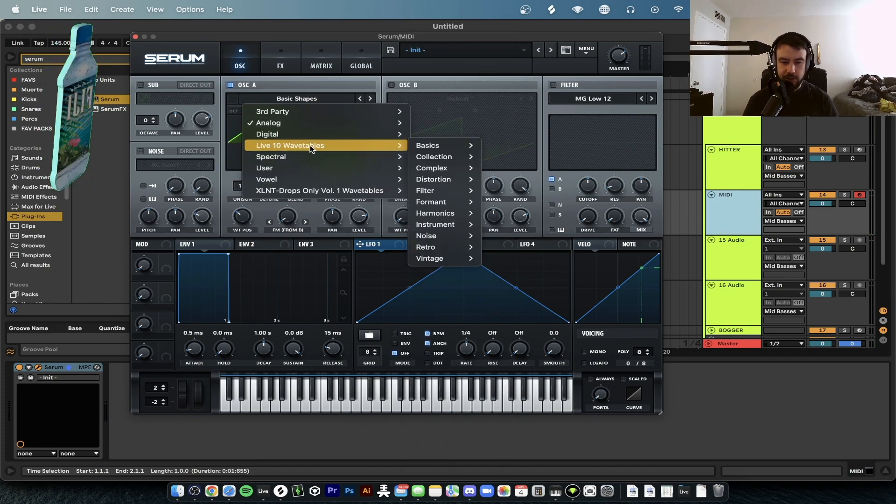
pyautogui.moveTo(436, 157)
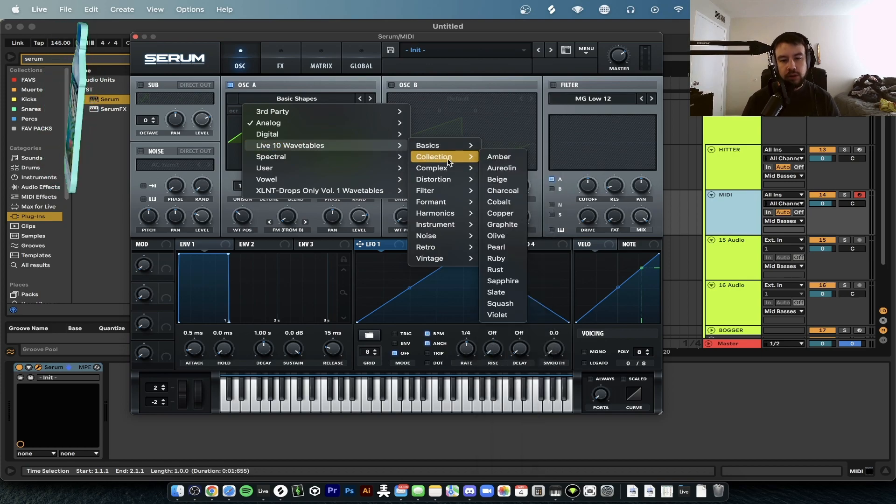
pyautogui.click(488, 158)
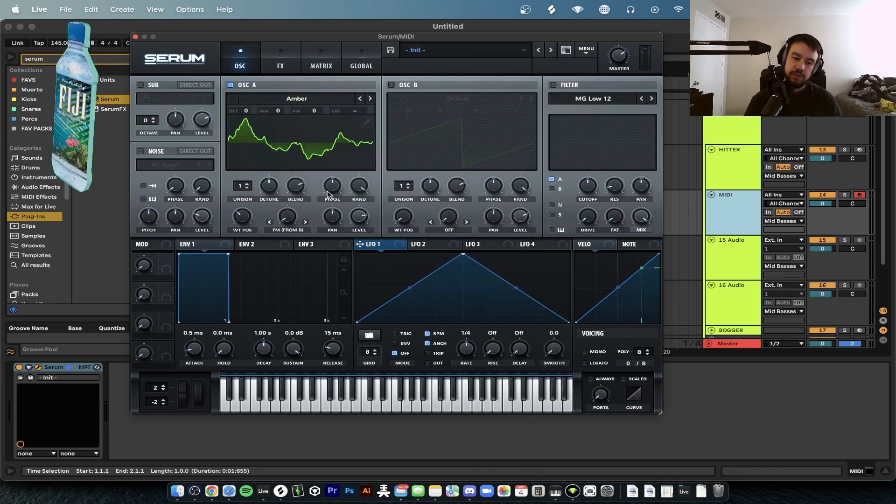
pyautogui.click(297, 161)
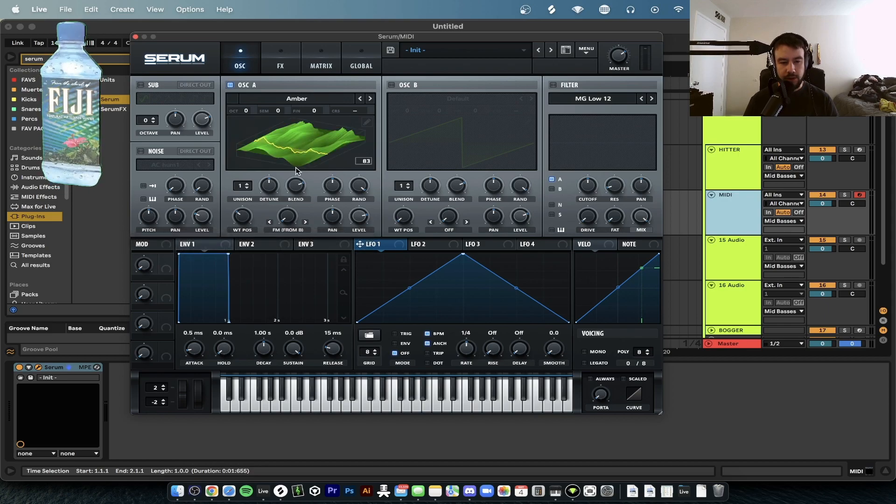
pyautogui.click(281, 150)
pyautogui.moveTo(242, 218); pyautogui.dragTo(243, 253)
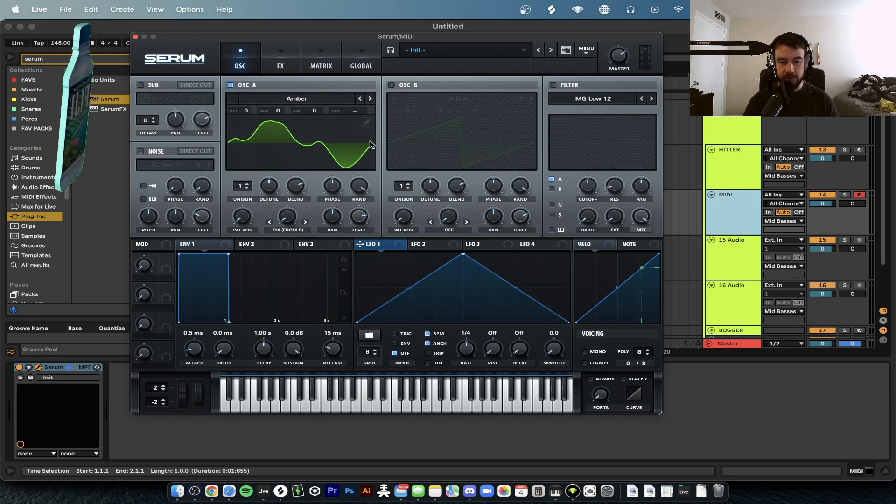
# Try the Spectral wavetable Monster 6 [SL] in oscillator A and scan through its wavetable position
pyautogui.click(303, 99)
pyautogui.moveTo(291, 155)
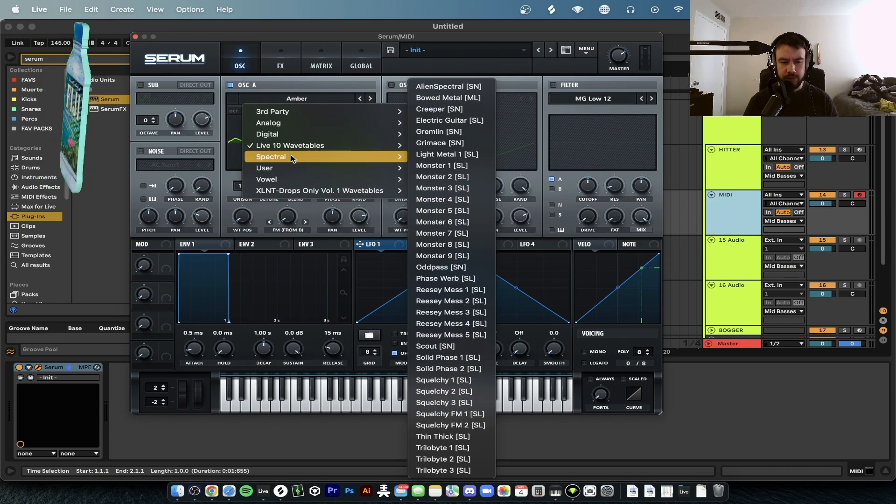
pyautogui.click(478, 221)
pyautogui.moveTo(242, 216); pyautogui.dragTo(287, 167)
# Reload the Amber wavetable from the Live 10 Wavetables Collection into oscillator A
pyautogui.click(280, 102)
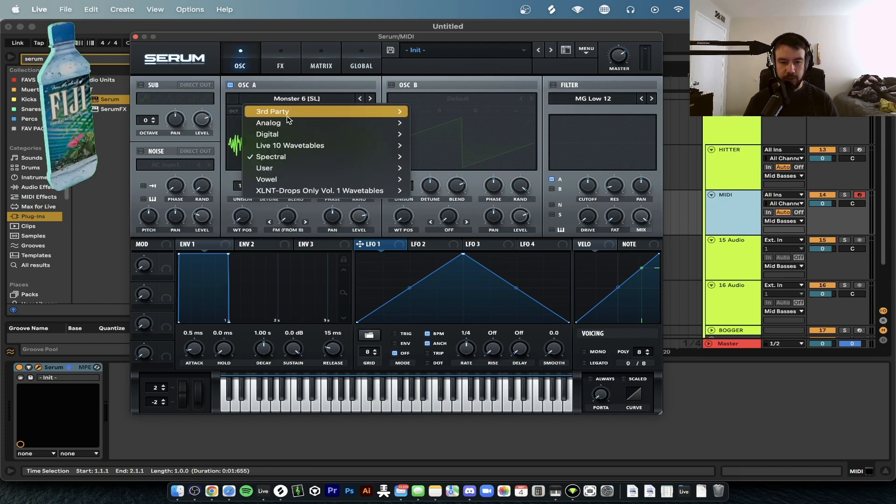
pyautogui.moveTo(327, 123)
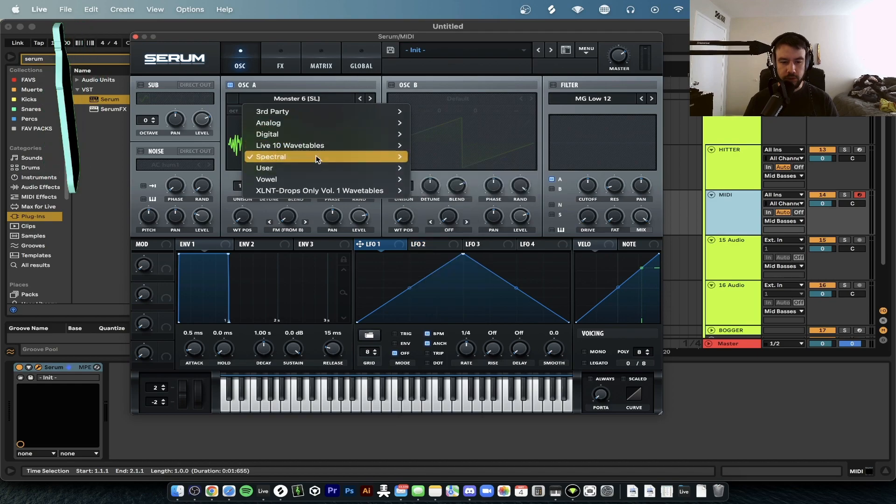
pyautogui.moveTo(379, 145)
pyautogui.moveTo(459, 161)
pyautogui.click(498, 157)
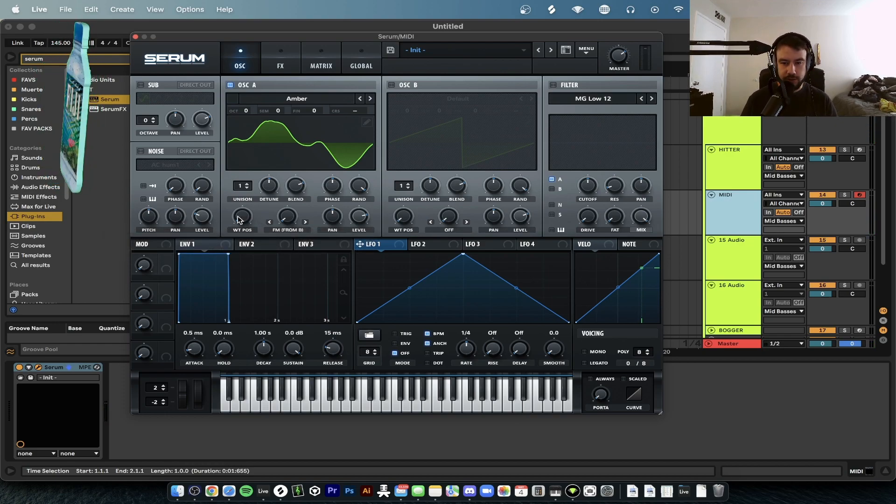
# Scan oscillator A's wavetable position, try modulating it with LFO 1, and remove that modulation again
pyautogui.moveTo(241, 218); pyautogui.dragTo(251, 246)
pyautogui.moveTo(258, 216); pyautogui.dragTo(248, 250)
pyautogui.moveTo(370, 243); pyautogui.dragTo(238, 220)
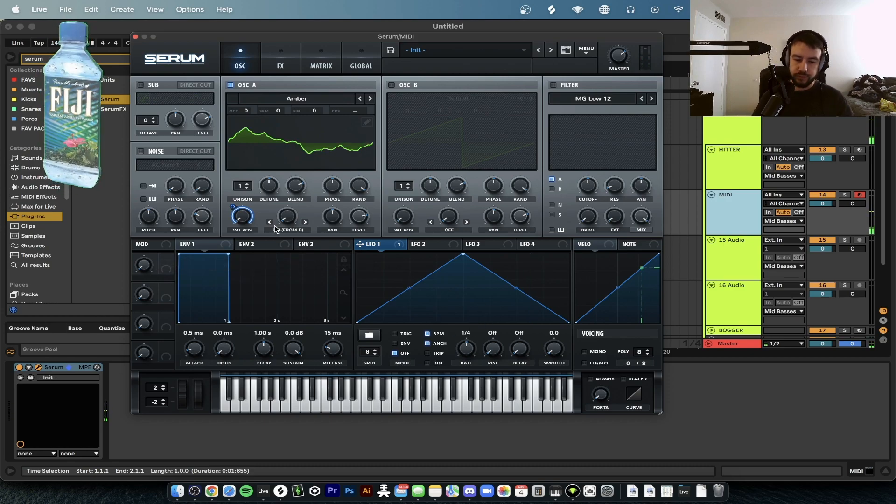
pyautogui.rightClick(243, 219)
pyautogui.click(266, 254)
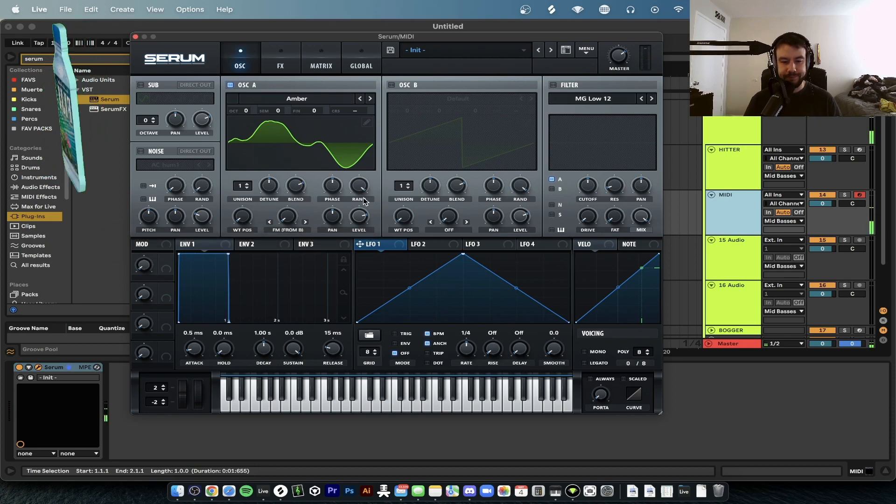
# Turn oscillator A's level all the way down and assign LFO 1 to modulate it
pyautogui.moveTo(357, 220)
pyautogui.moveTo(355, 222); pyautogui.dragTo(368, 328)
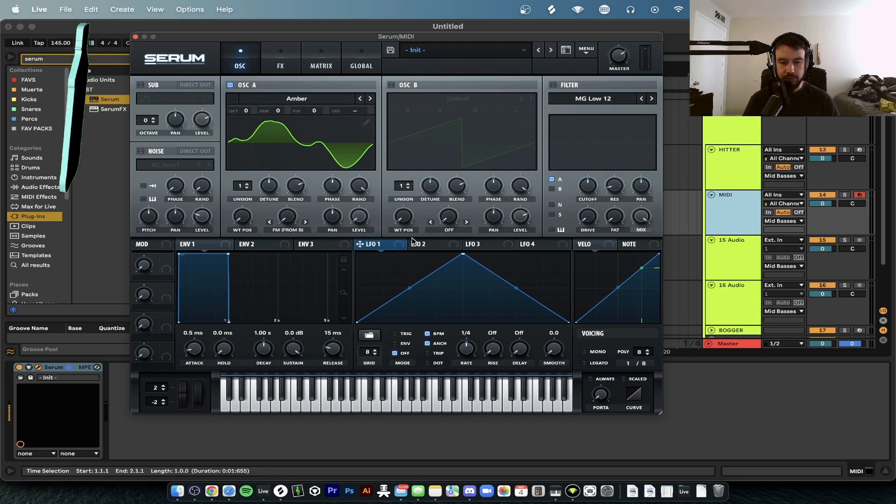
pyautogui.moveTo(360, 244); pyautogui.dragTo(362, 222)
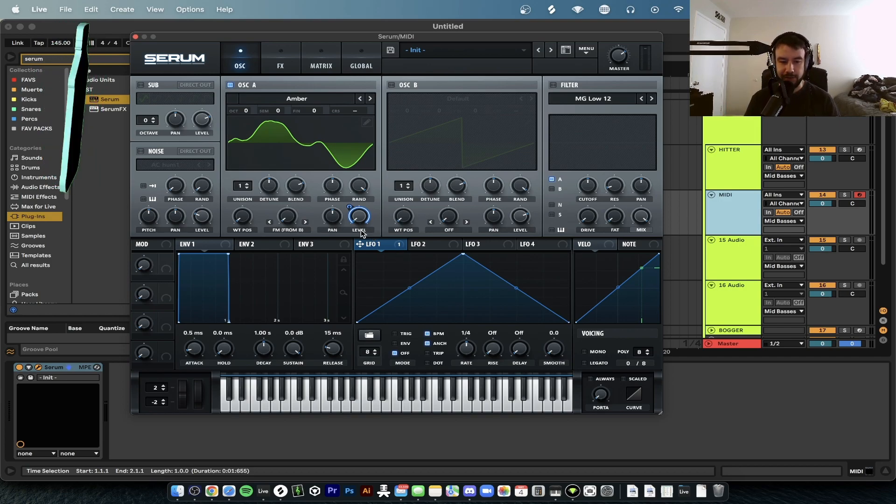
# Play a test note and reshape LFO 1, bowing its rising slope upward and its falling slope slightly downward
pyautogui.press('a')
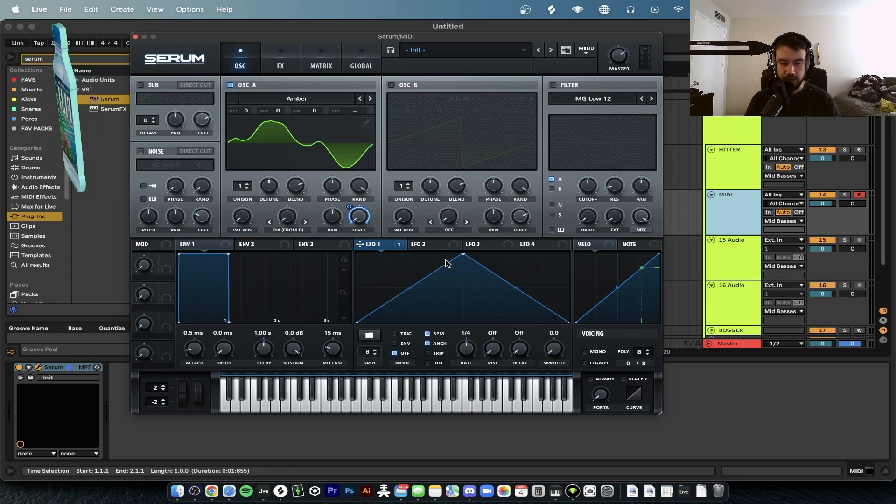
pyautogui.moveTo(410, 291); pyautogui.dragTo(403, 275)
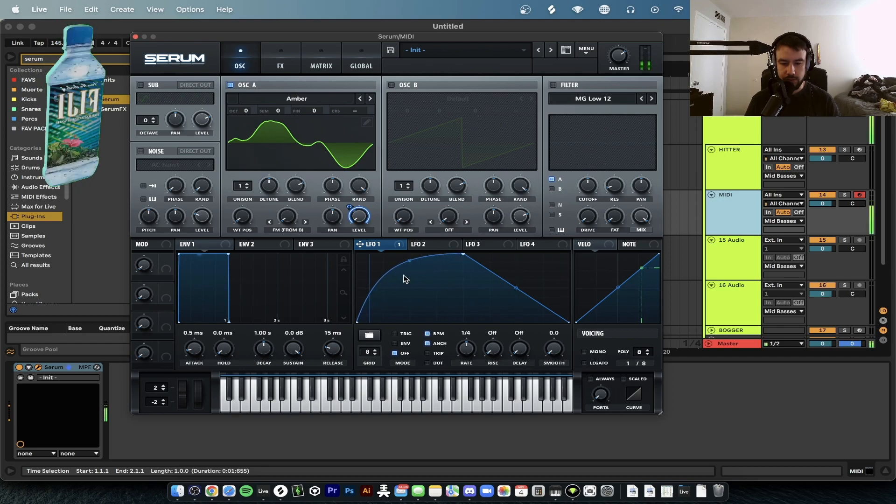
pyautogui.moveTo(522, 294)
pyautogui.mouseDown()
pyautogui.moveTo(500, 321)
pyautogui.moveTo(518, 272)
pyautogui.moveTo(513, 295)
pyautogui.mouseUp()
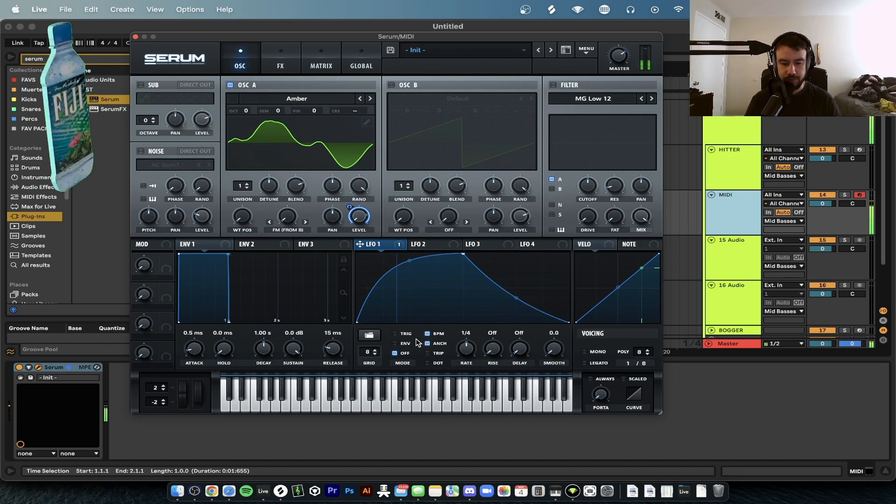
# Set LFO 1 to TRIG mode with triplet timing and a 1/4 rate while auditioning different rates
pyautogui.click(398, 333)
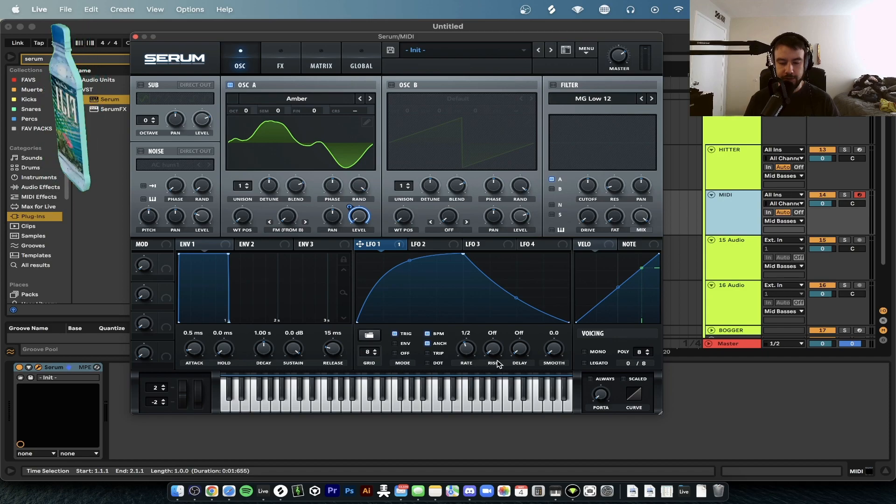
pyautogui.moveTo(458, 337); pyautogui.dragTo(463, 336)
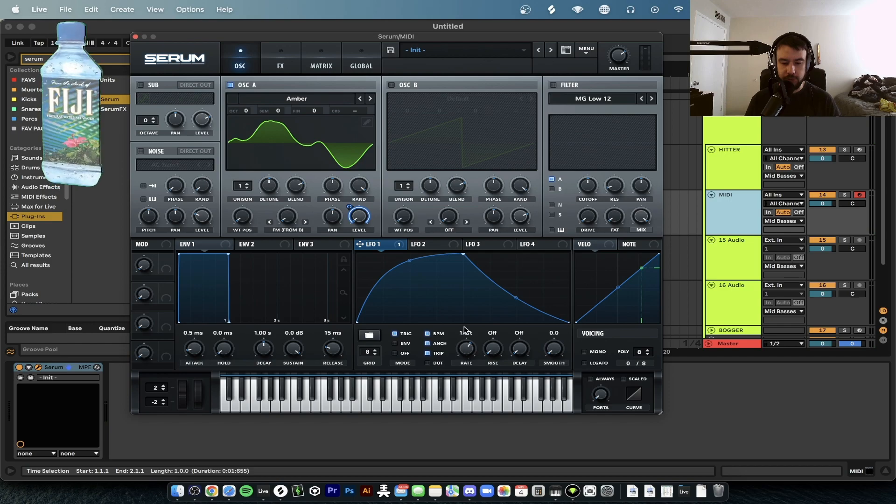
pyautogui.press('XF86AudioRaiseVolume')
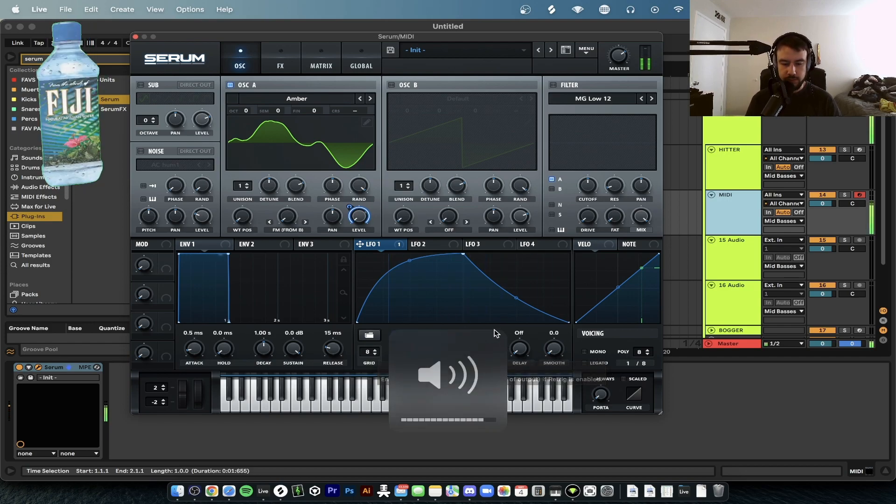
pyautogui.moveTo(472, 353); pyautogui.dragTo(472, 359)
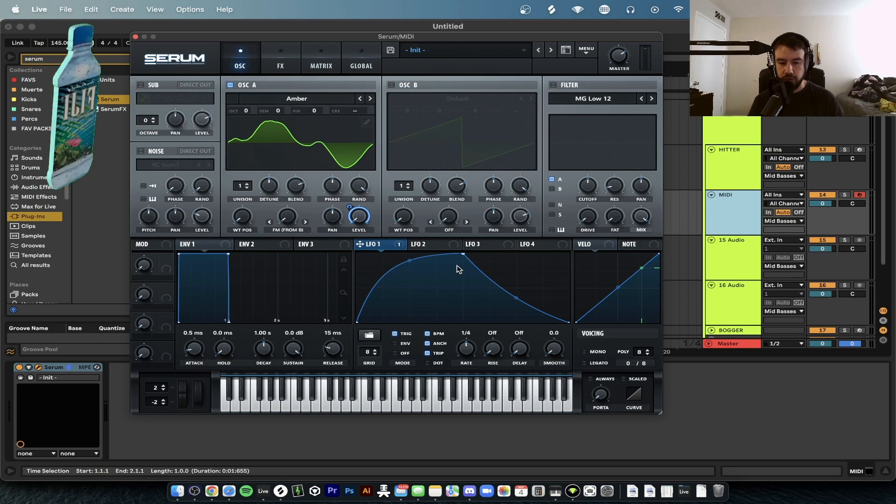
# Enable oscillator B as the FM source for oscillator A and turn oscillator B's level all the way down
pyautogui.click(391, 85)
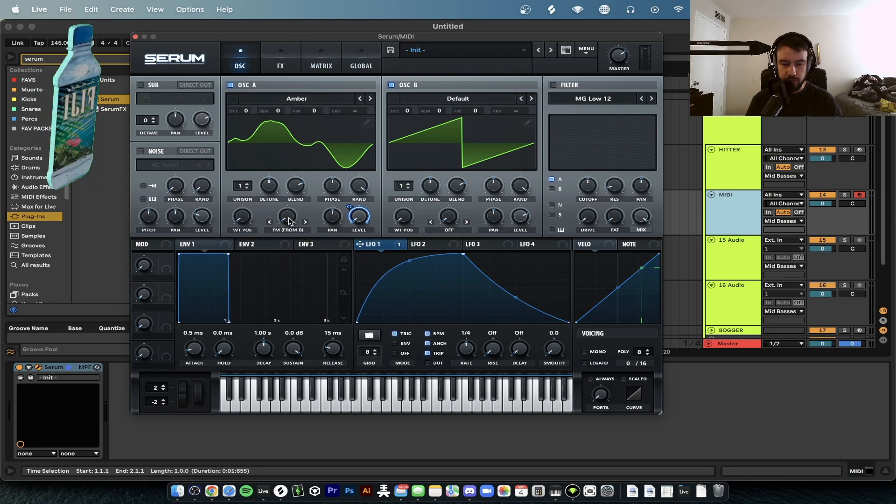
pyautogui.moveTo(284, 216); pyautogui.dragTo(284, 211)
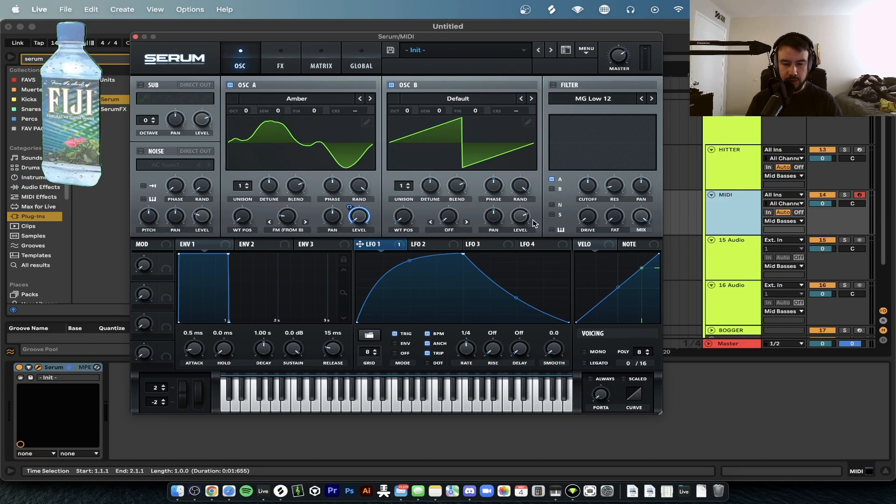
pyautogui.moveTo(522, 215)
pyautogui.moveTo(522, 220); pyautogui.dragTo(519, 243)
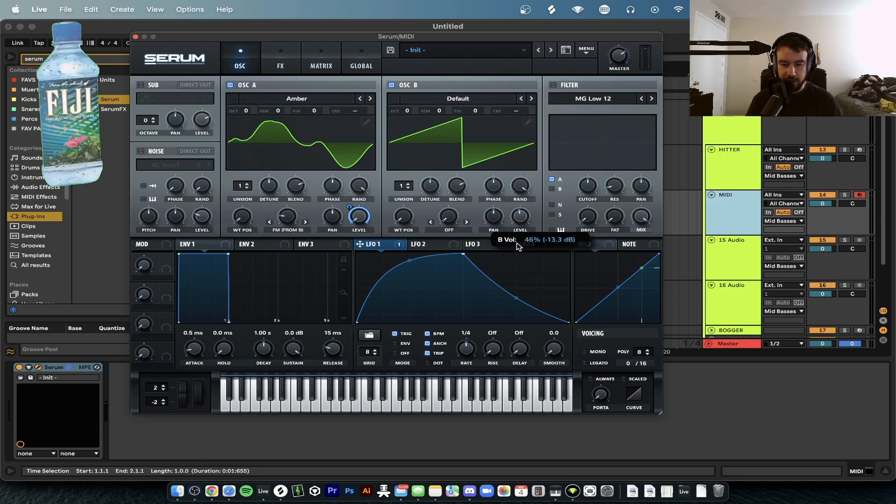
pyautogui.moveTo(516, 297); pyautogui.dragTo(523, 327)
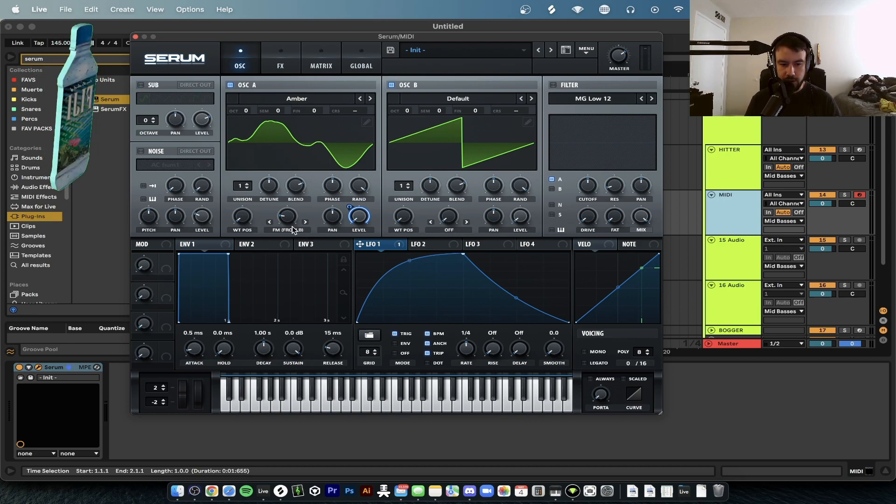
# Adjust oscillator A's FM (from B) amount while playing test notes, trying values between about 24% and 40%
pyautogui.moveTo(287, 218)
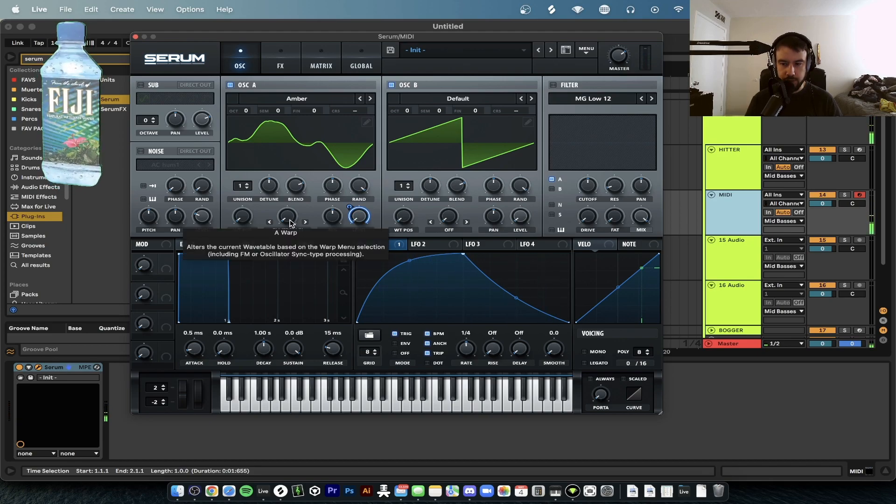
pyautogui.moveTo(285, 215); pyautogui.dragTo(284, 204)
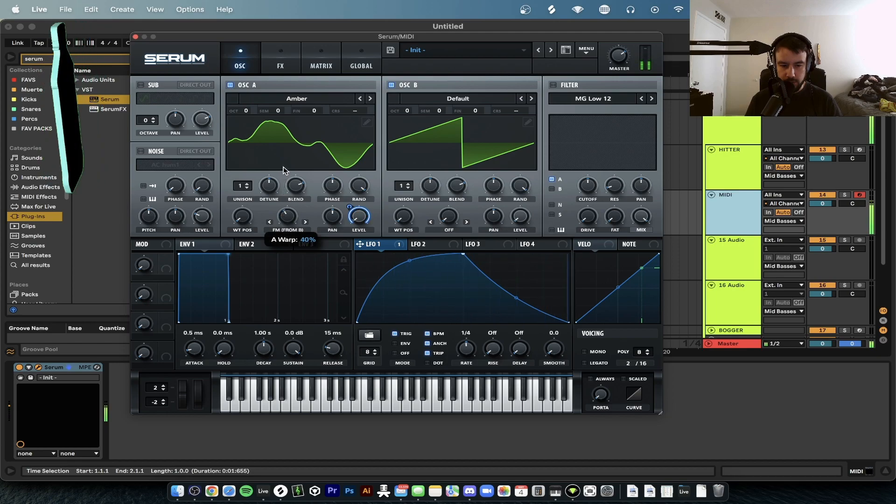
pyautogui.moveTo(283, 167); pyautogui.dragTo(284, 164)
pyautogui.moveTo(288, 216)
pyautogui.mouseDown()
pyautogui.moveTo(287, 197)
pyautogui.moveTo(287, 224)
pyautogui.mouseUp()
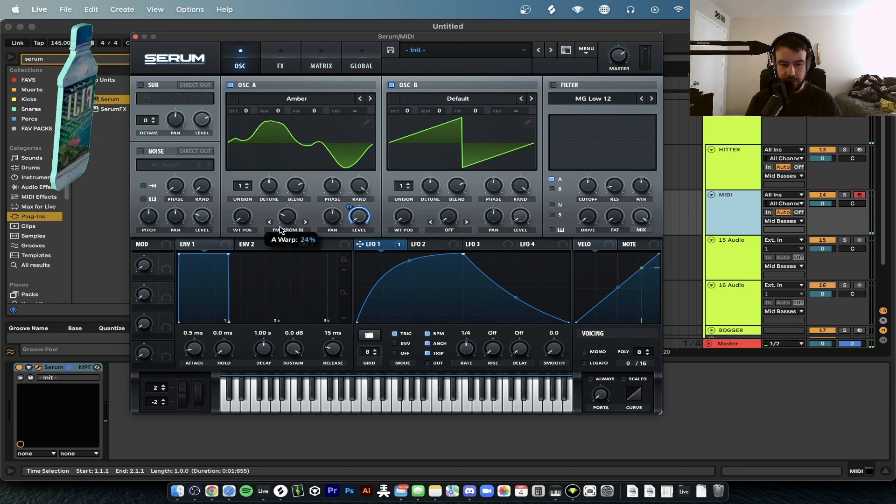
pyautogui.moveTo(289, 192); pyautogui.dragTo(284, 211)
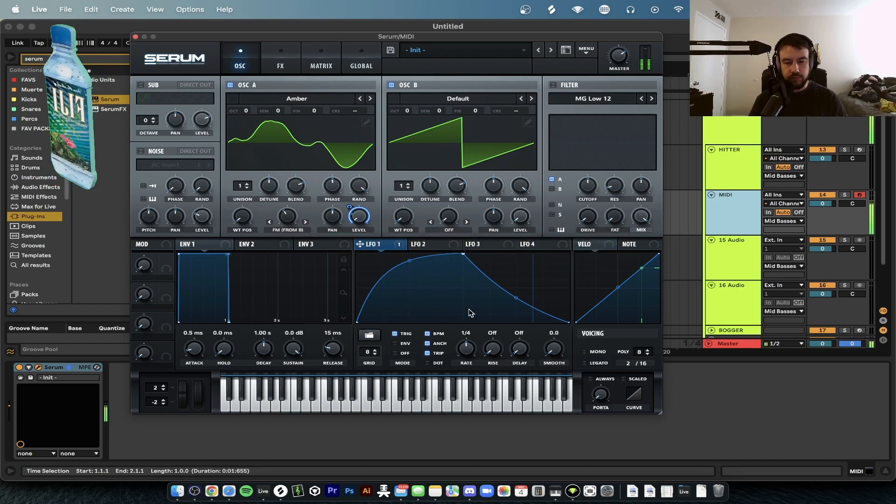
# Enable the sub oscillator with a sine shape, turn its level down and modulate that level with LFO 1
pyautogui.click(159, 99)
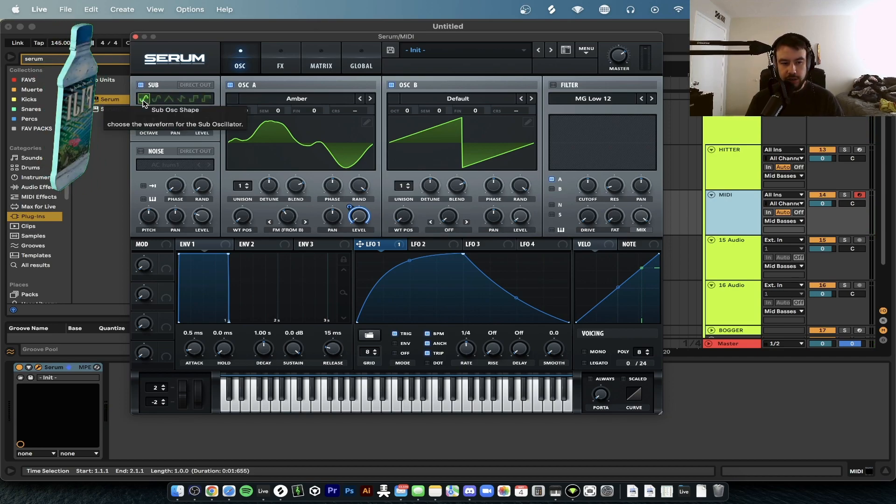
pyautogui.moveTo(202, 116); pyautogui.dragTo(186, 417)
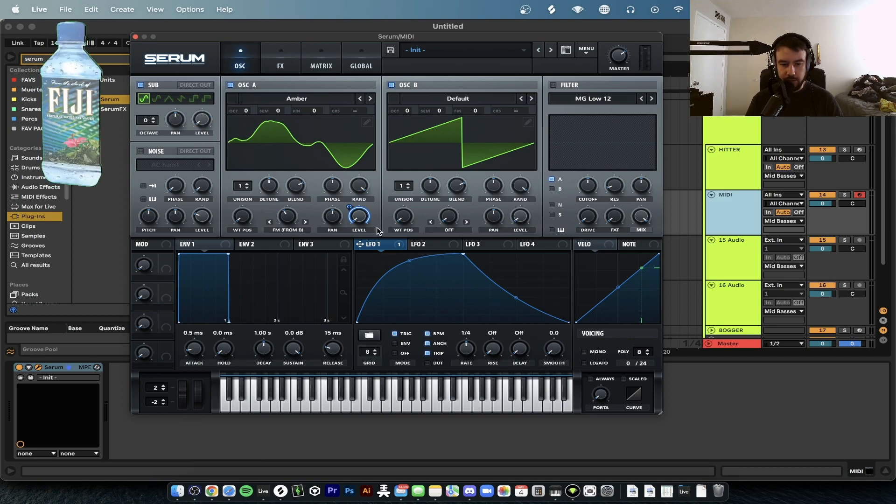
pyautogui.moveTo(390, 244); pyautogui.dragTo(198, 105)
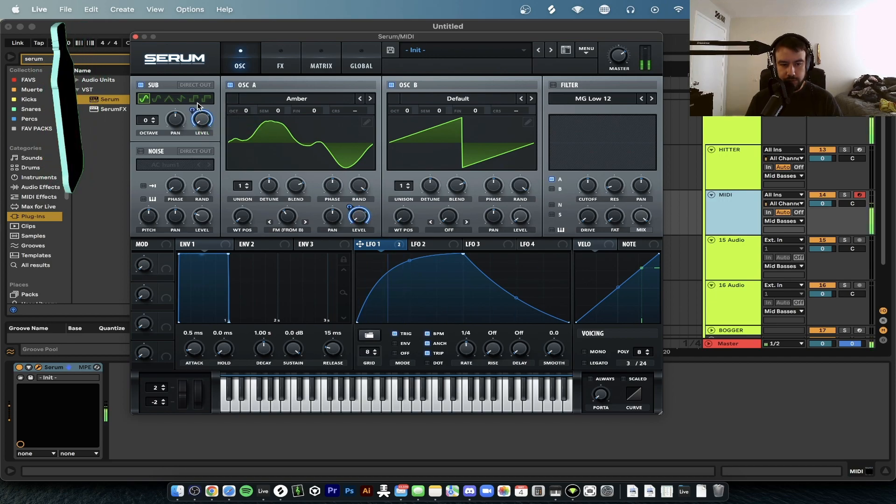
# Route the sub oscillator to Direct Out, look at the effects rack, and toggle the sub off and on to compare
pyautogui.click(196, 85)
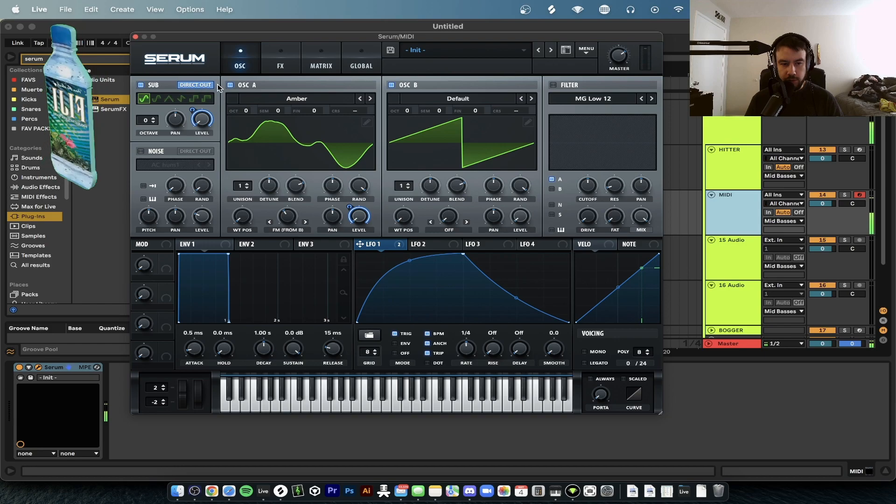
pyautogui.click(273, 65)
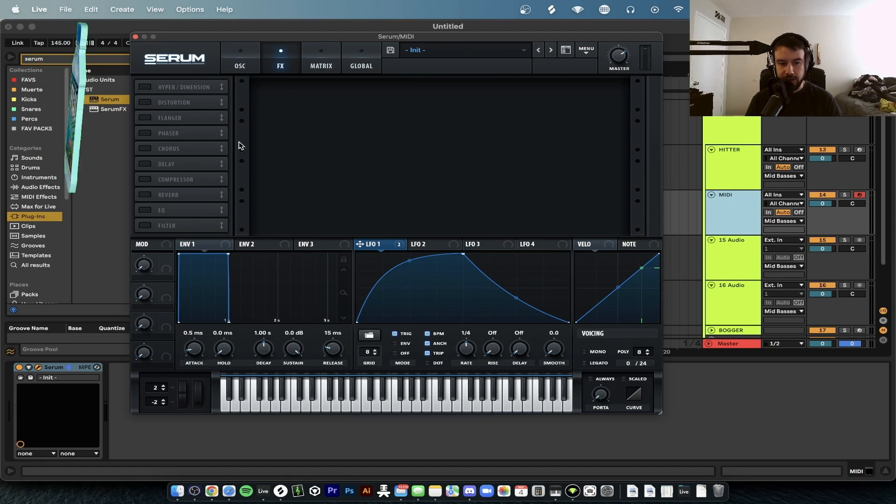
pyautogui.click(240, 63)
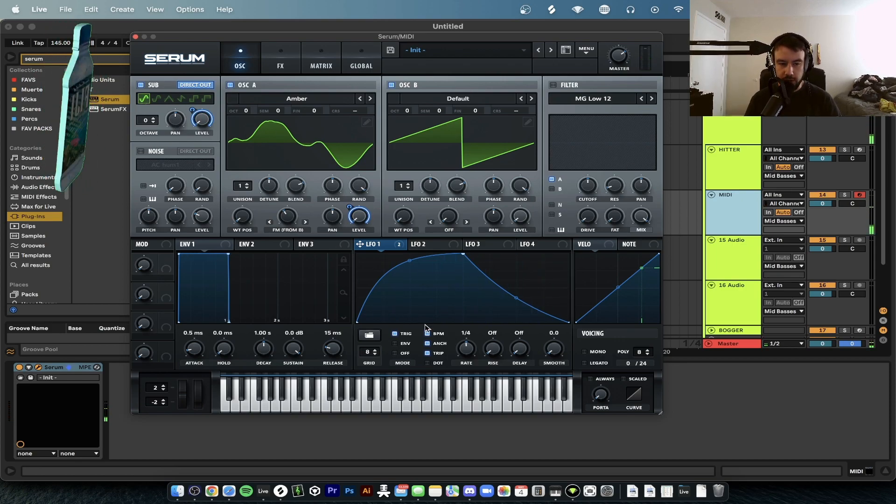
pyautogui.click(167, 86)
pyautogui.click(157, 83)
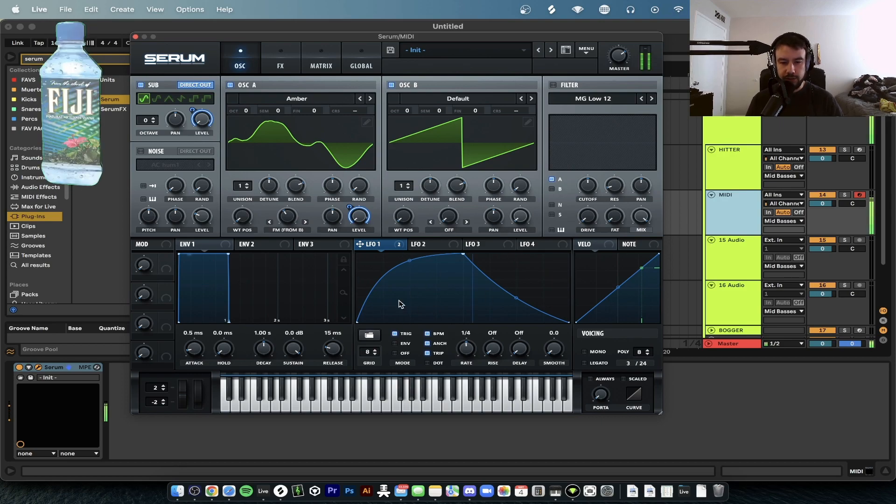
# Enable the filter on oscillator A and set its type to HN 12 from the Multi filters
pyautogui.click(554, 85)
pyautogui.click(590, 98)
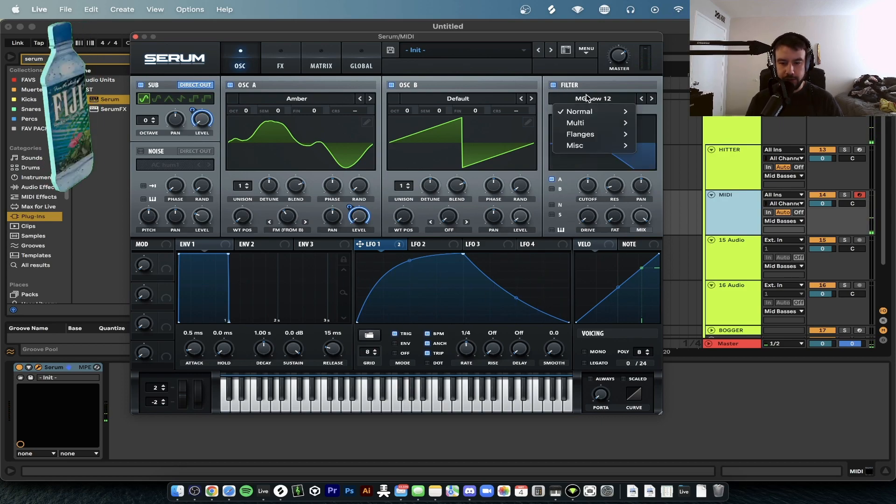
pyautogui.moveTo(591, 112)
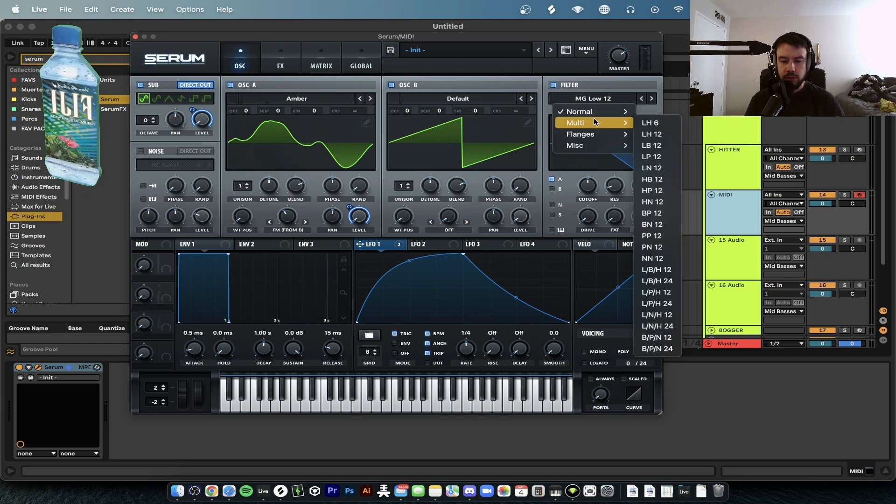
pyautogui.click(665, 206)
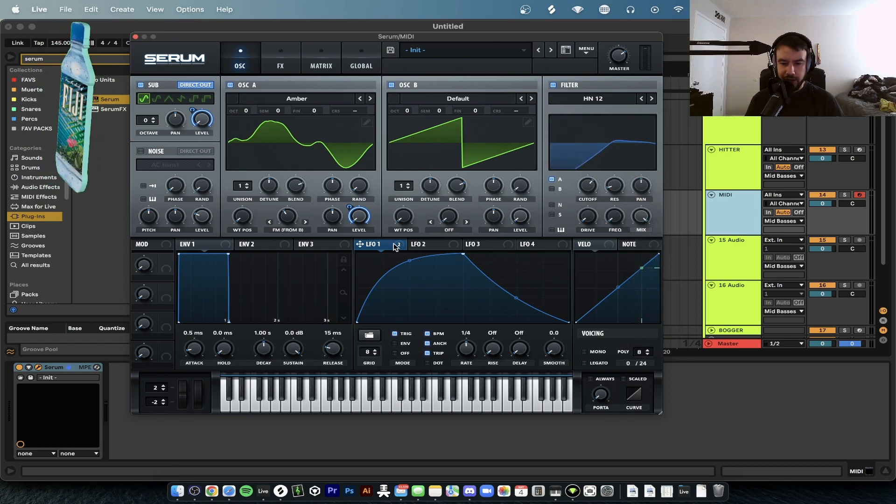
# Assign LFO 1 to the filter cutoff and adjust the modulation, keeping the HN 12 filter type
pyautogui.moveTo(394, 246); pyautogui.dragTo(582, 225)
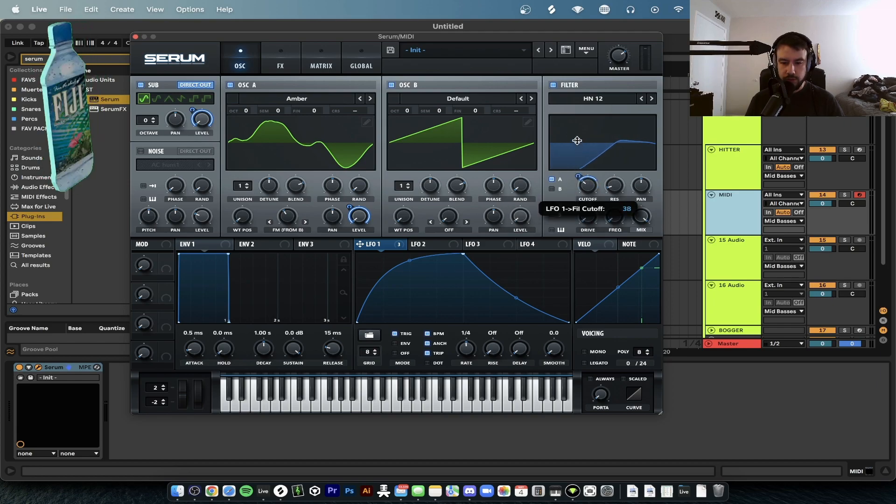
pyautogui.click(593, 99)
pyautogui.moveTo(585, 124)
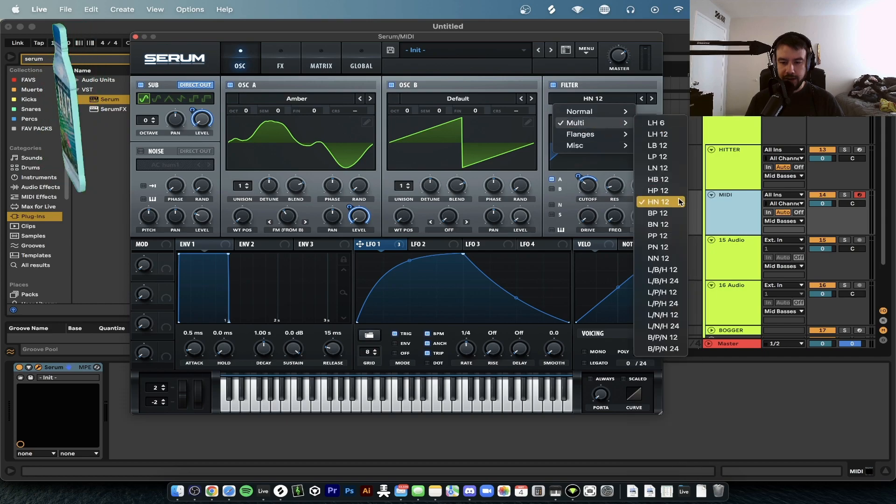
pyautogui.click(658, 202)
pyautogui.moveTo(583, 122); pyautogui.dragTo(577, 166)
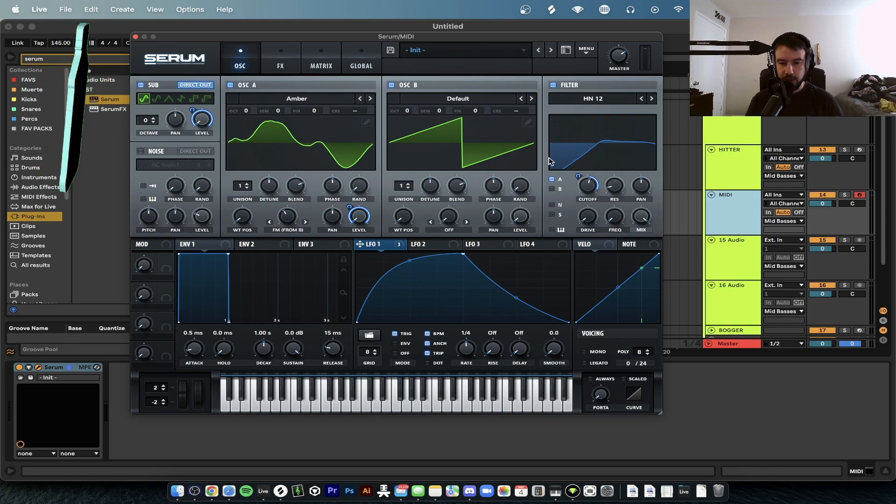
# Lower the filter's base cutoff to about 26 Hz and fine-tune its LFO 1 sweep while playing a test note
pyautogui.moveTo(587, 189); pyautogui.dragTo(585, 230)
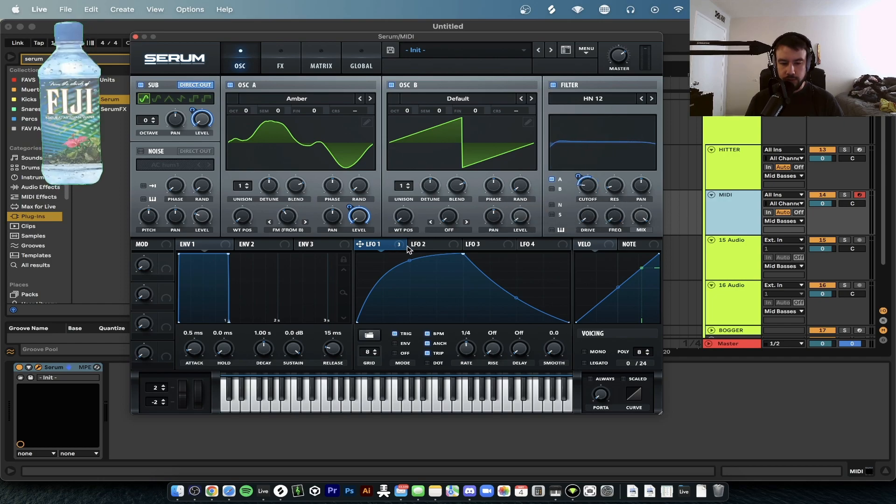
pyautogui.moveTo(381, 252)
pyautogui.mouseDown()
pyautogui.moveTo(603, 189)
pyautogui.moveTo(374, 249)
pyautogui.mouseUp()
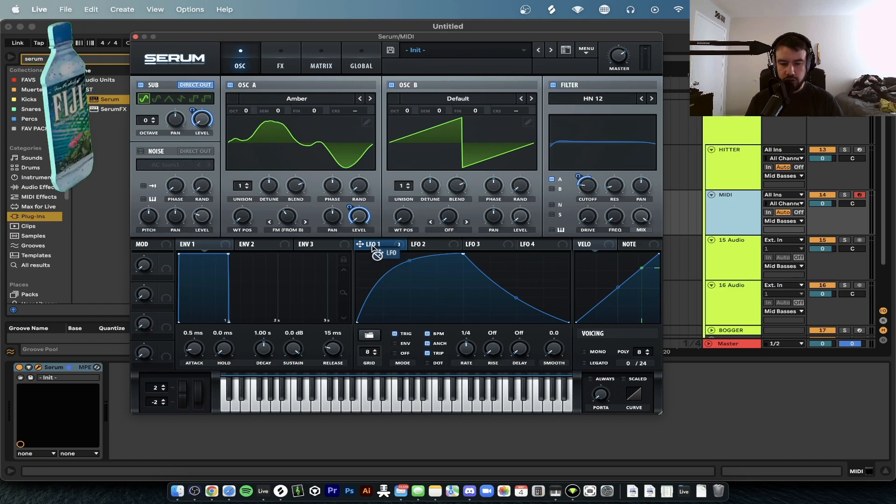
pyautogui.moveTo(576, 176); pyautogui.dragTo(587, 185)
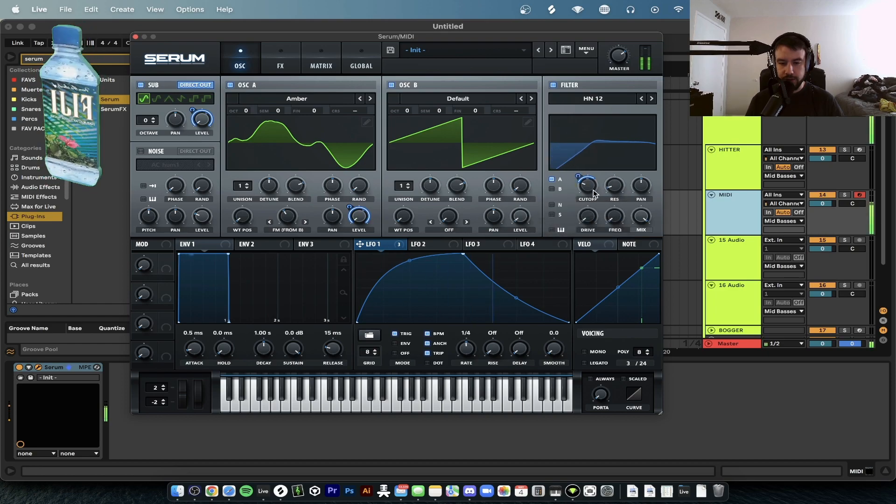
pyautogui.moveTo(584, 202)
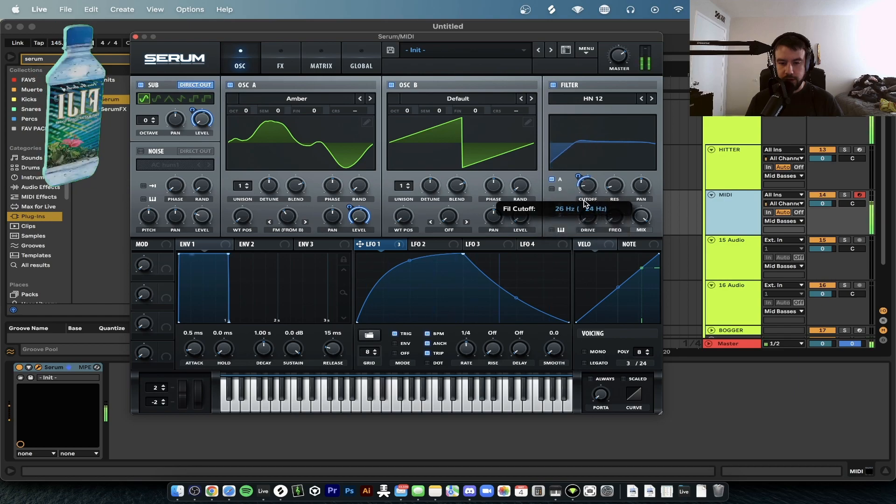
pyautogui.moveTo(584, 202); pyautogui.dragTo(588, 188)
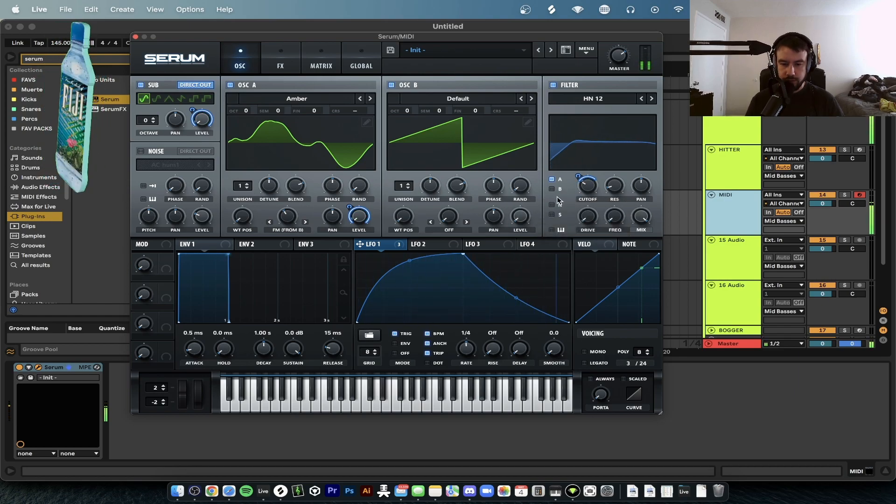
# Raise the HN 12 filter's notch frequency, modulate it with LFO 1 and readjust the notch position
pyautogui.moveTo(613, 218); pyautogui.dragTo(630, 144)
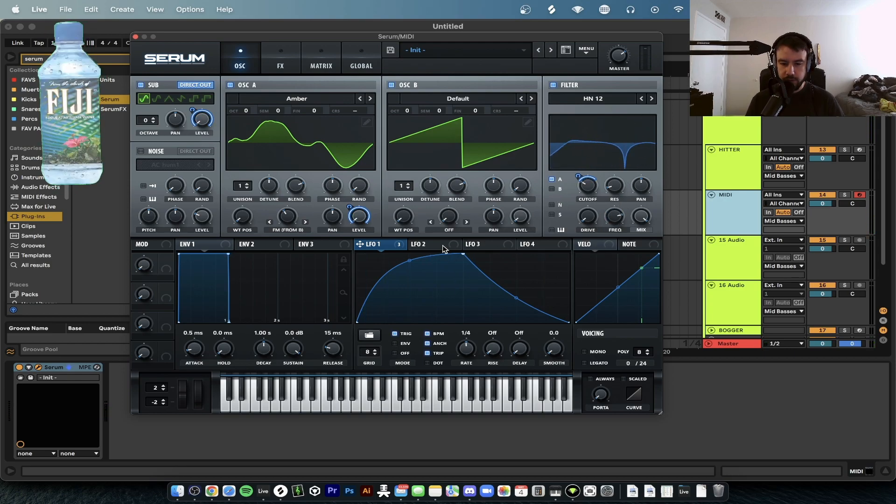
pyautogui.moveTo(383, 243); pyautogui.dragTo(610, 223)
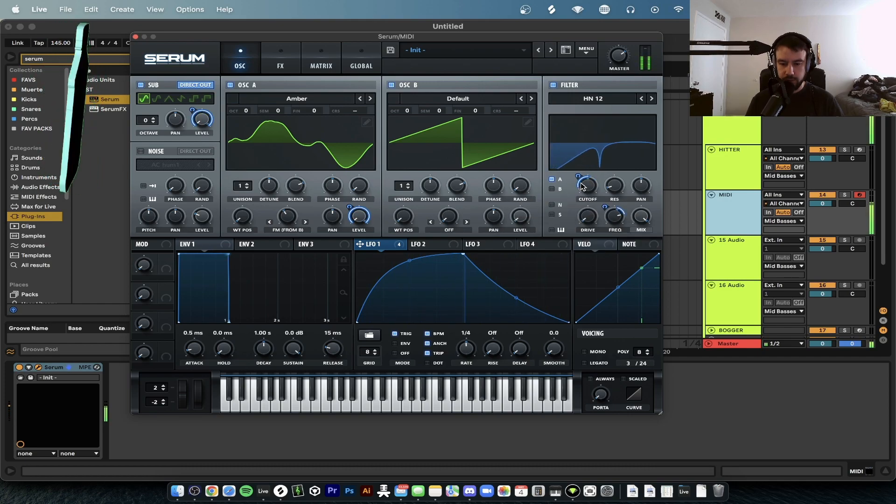
pyautogui.moveTo(614, 223); pyautogui.dragTo(614, 241)
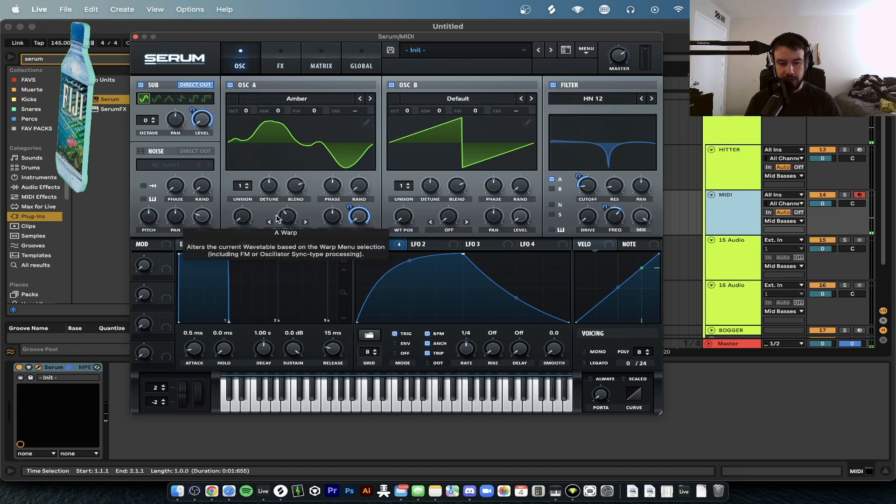
# Fine-tune oscillator A's FM (from B) amount while playing test notes, and look over the effects rack
pyautogui.moveTo(286, 219); pyautogui.dragTo(288, 237)
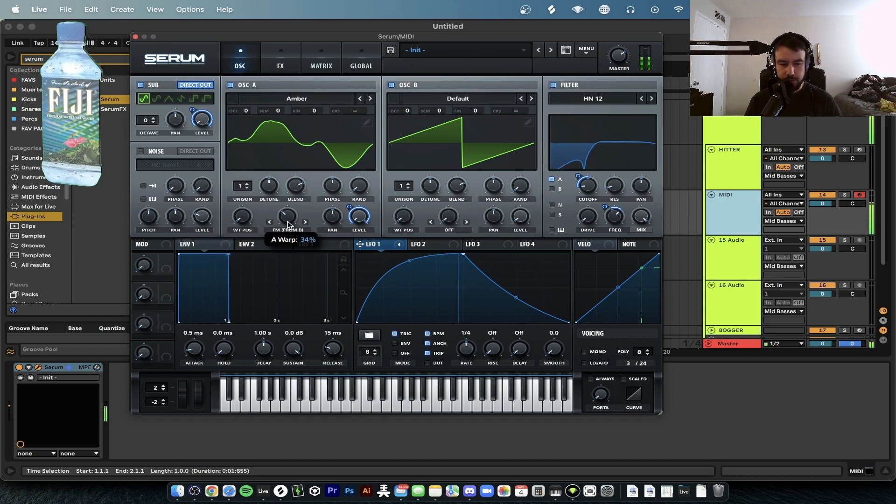
pyautogui.moveTo(292, 213); pyautogui.dragTo(291, 225)
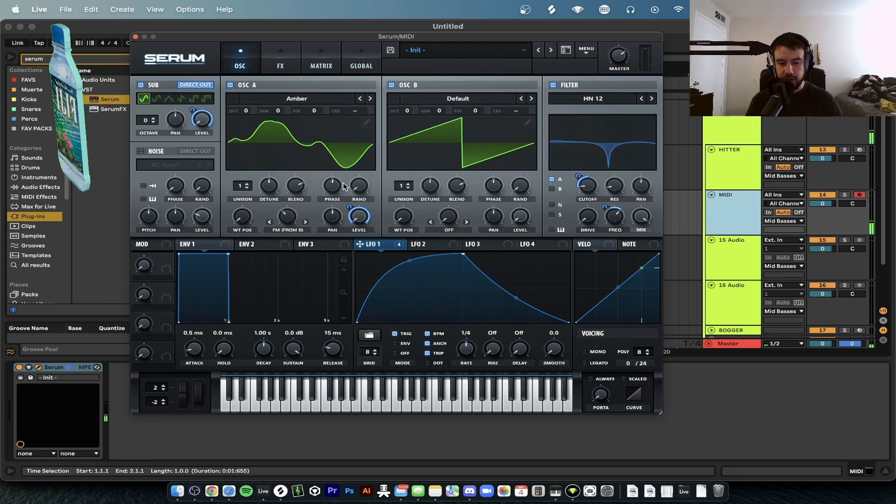
pyautogui.click(276, 65)
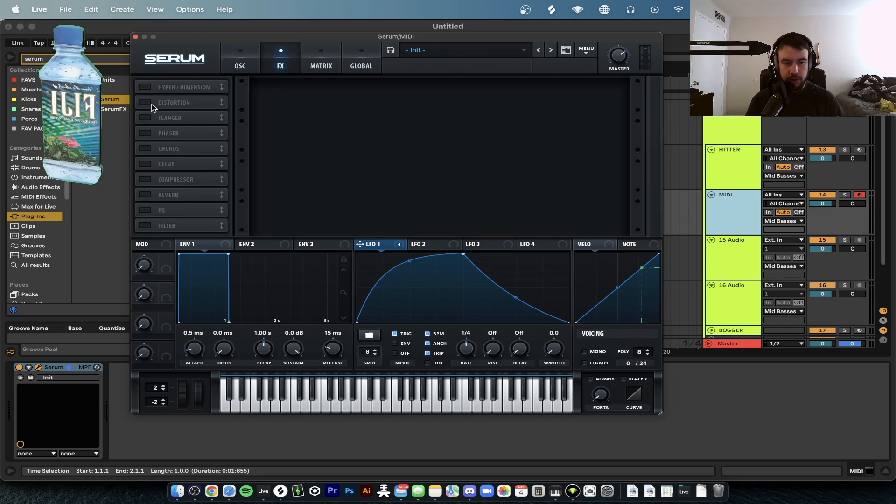
pyautogui.click(244, 58)
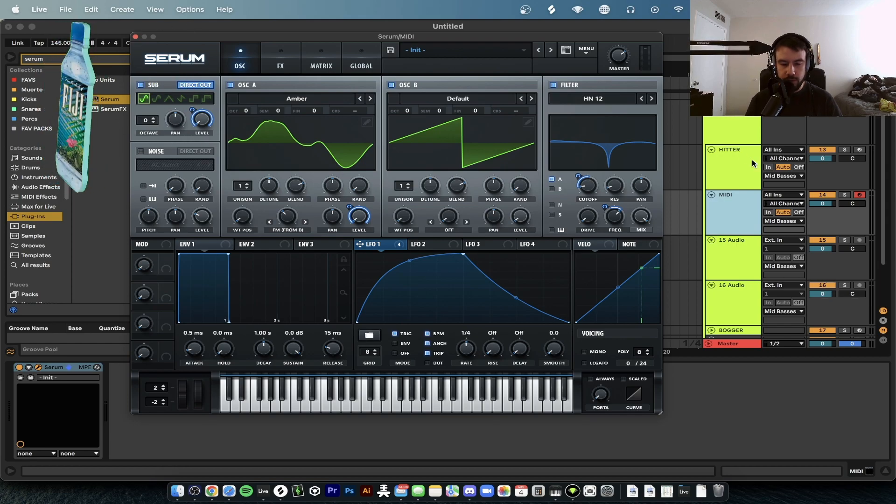
# Load the Monster 5 [SL] wavetable from the Spectral category into oscillator B
pyautogui.click(454, 99)
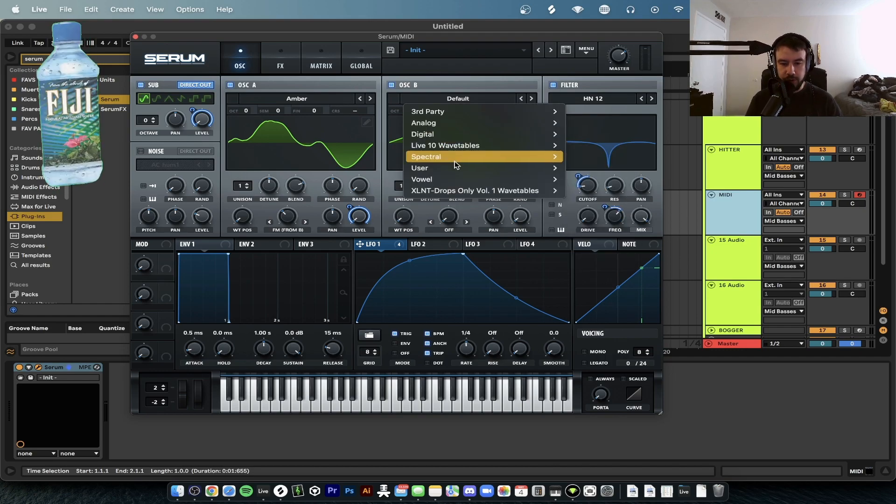
pyautogui.moveTo(537, 157)
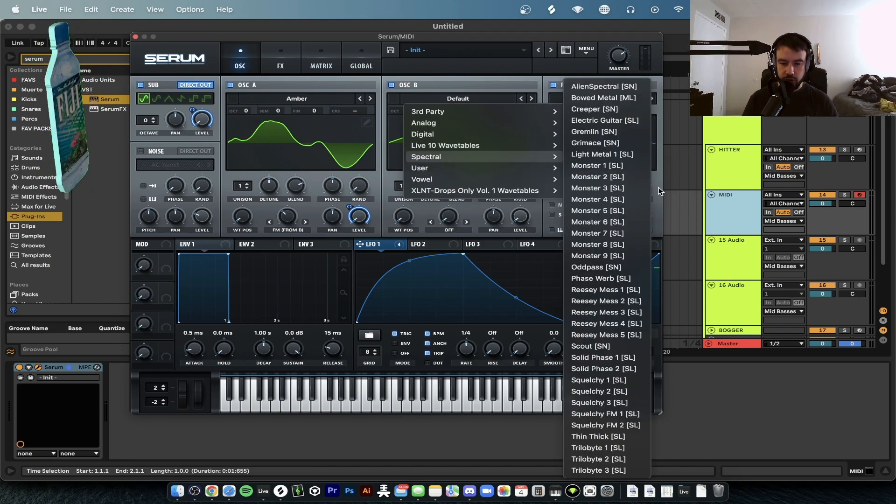
pyautogui.click(495, 101)
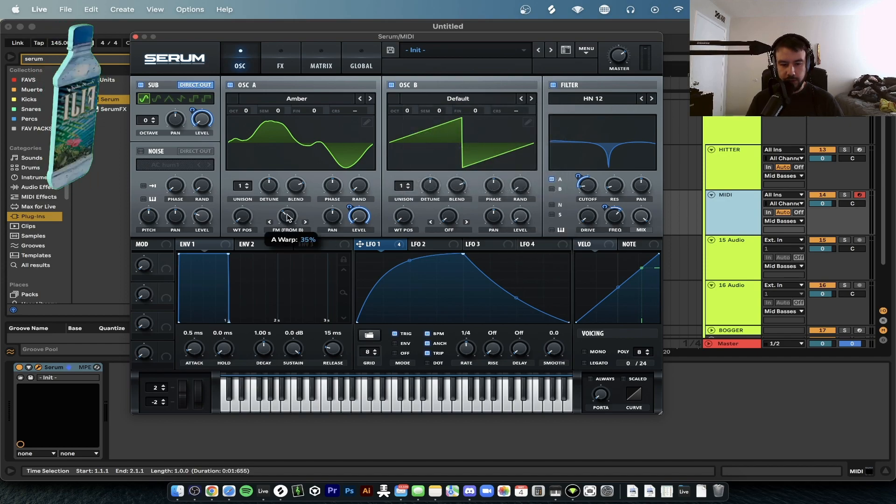
pyautogui.click(468, 97)
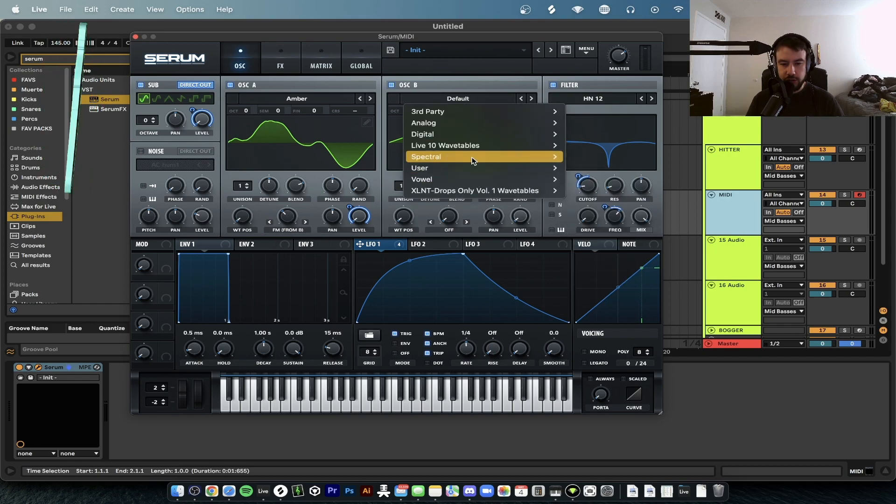
pyautogui.moveTo(495, 157)
pyautogui.click(600, 210)
# Sweep oscillator B's wavetable position while playing test notes, and lower it to near the start of the table
pyautogui.moveTo(404, 218); pyautogui.dragTo(408, 167)
pyautogui.click(453, 144)
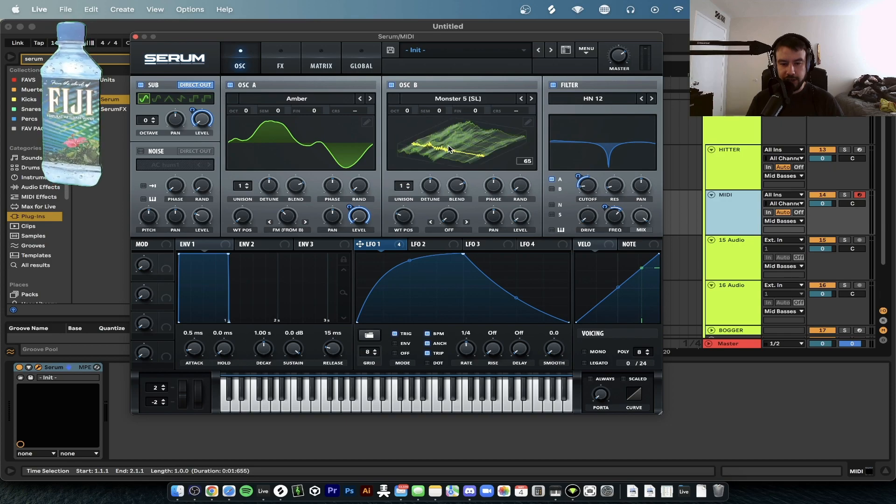
pyautogui.click(439, 142)
pyautogui.moveTo(403, 218); pyautogui.dragTo(407, 175)
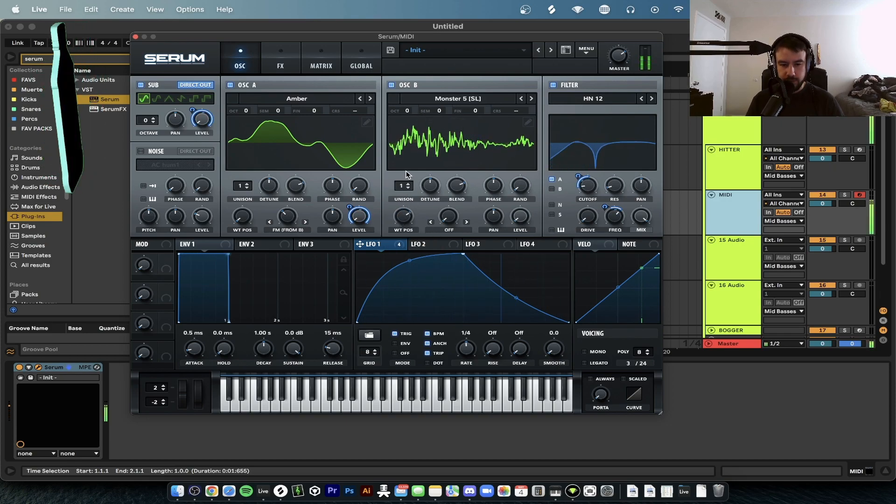
pyautogui.moveTo(407, 223); pyautogui.dragTo(407, 257)
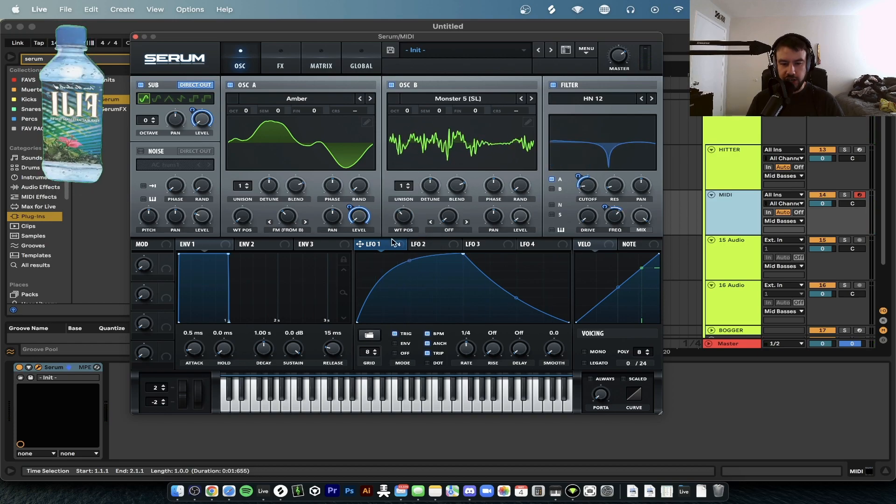
pyautogui.moveTo(399, 220); pyautogui.dragTo(406, 293)
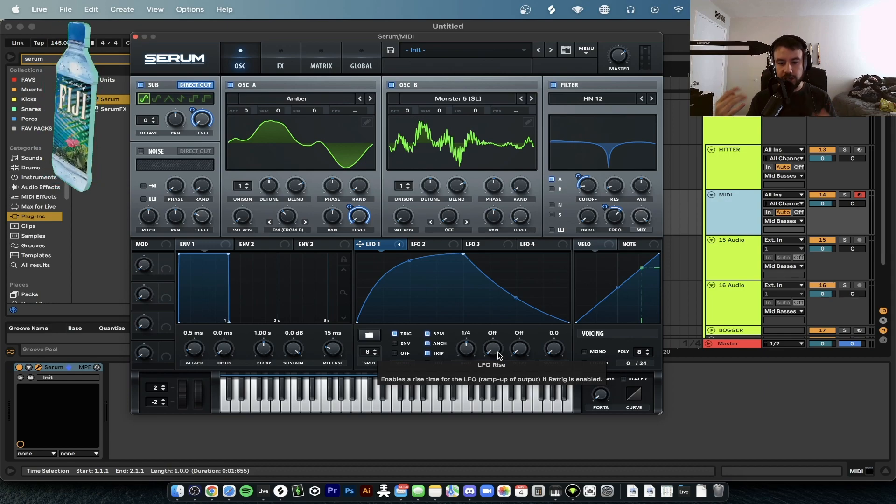
# Reshape LFO 2 into a gently rising ramp without its middle peak, and set its rate to 1/2
pyautogui.click(441, 246)
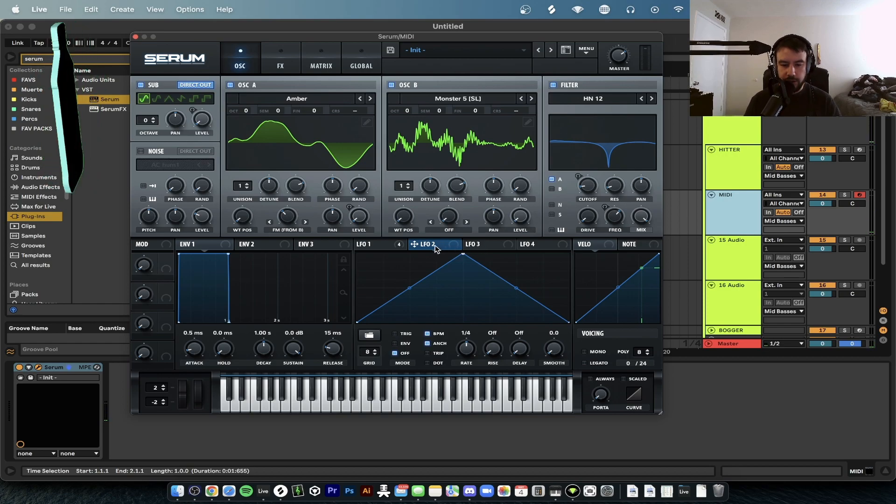
pyautogui.moveTo(463, 254); pyautogui.dragTo(343, 288)
pyautogui.doubleClick(521, 298)
pyautogui.moveTo(520, 299); pyautogui.dragTo(614, 275)
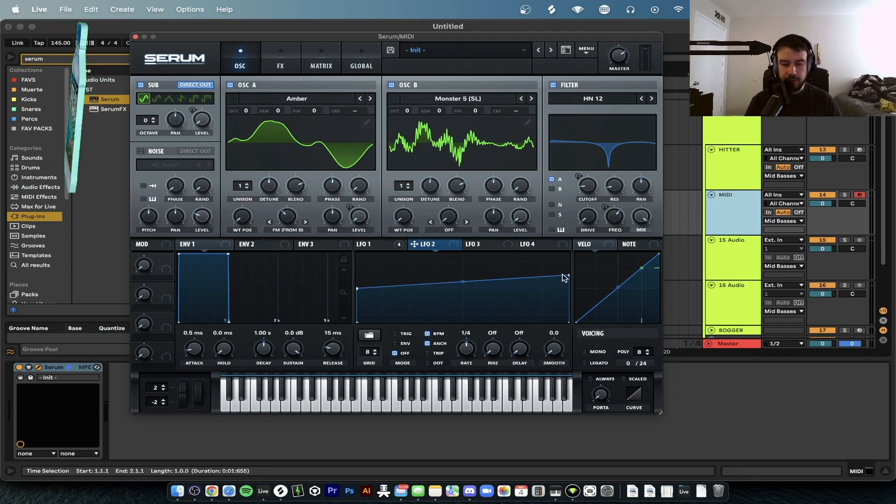
pyautogui.click(386, 245)
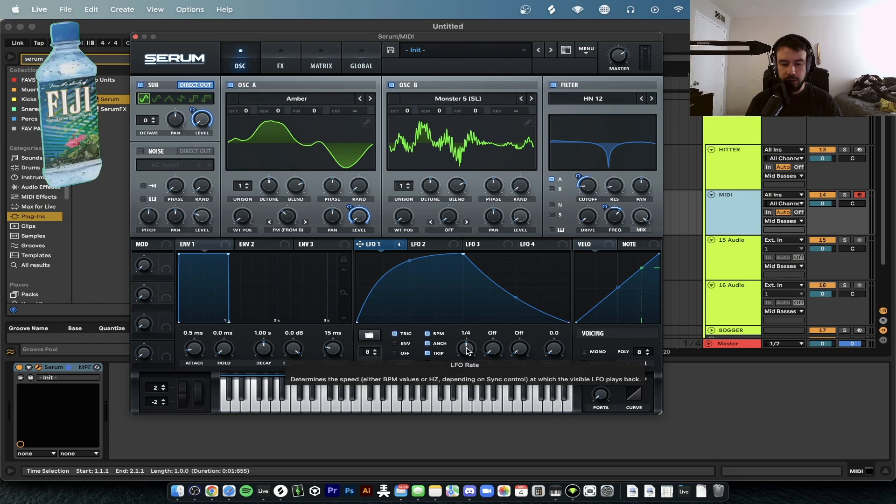
pyautogui.click(427, 244)
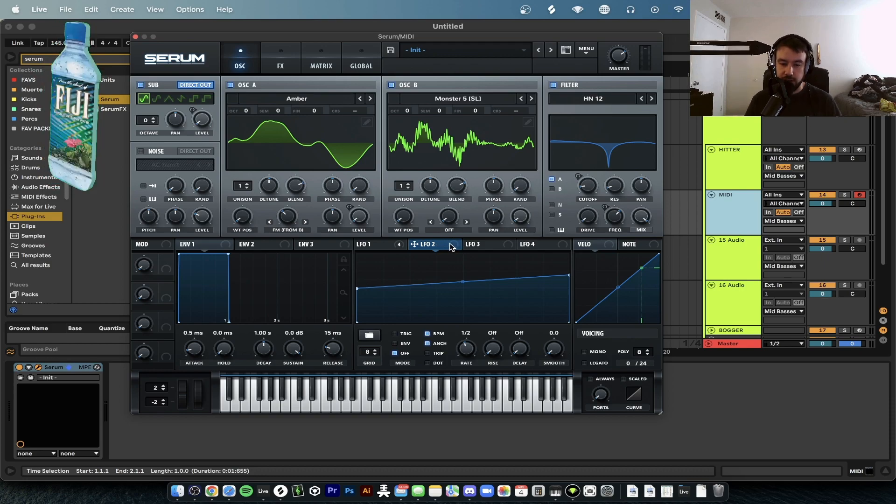
# Assign LFO 2 to oscillator B's wavetable position and oscillator A's FM (from B) amount, adjusting both modulation depths
pyautogui.moveTo(406, 222); pyautogui.dragTo(395, 213)
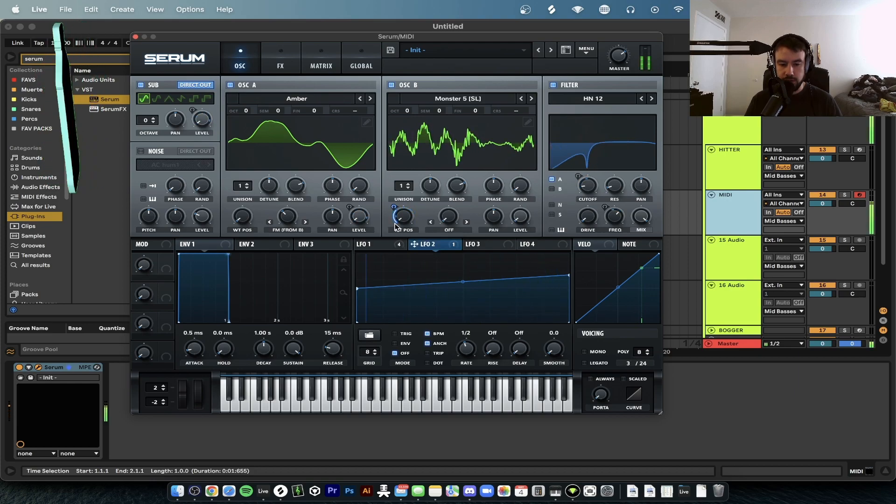
pyautogui.moveTo(395, 209); pyautogui.dragTo(395, 192)
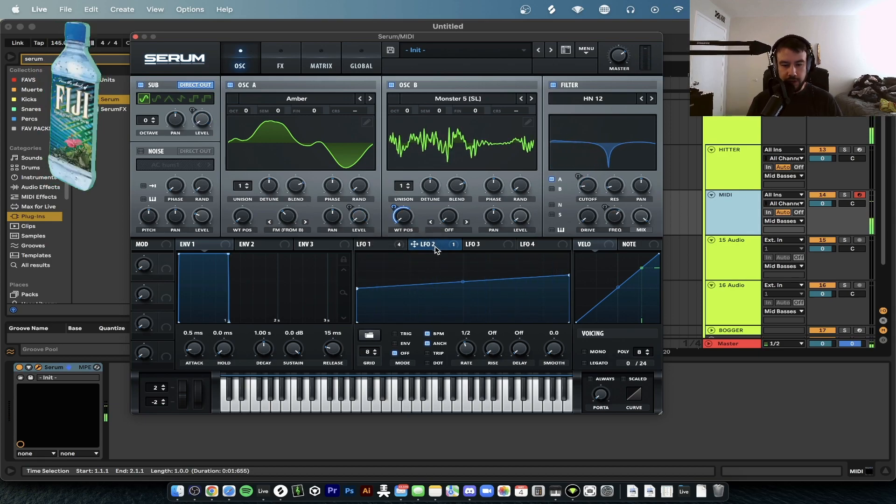
pyautogui.moveTo(297, 223); pyautogui.dragTo(288, 216)
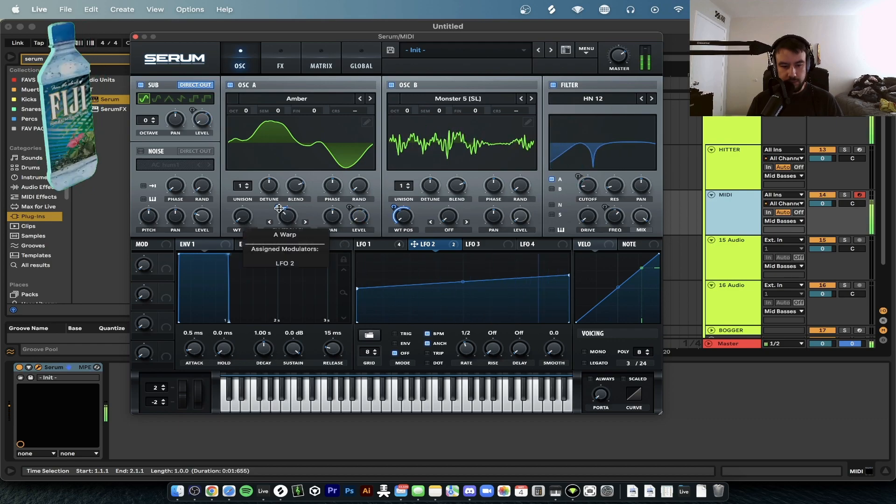
pyautogui.moveTo(279, 207)
pyautogui.mouseDown()
pyautogui.moveTo(279, 194)
pyautogui.moveTo(287, 225)
pyautogui.moveTo(286, 214)
pyautogui.mouseUp()
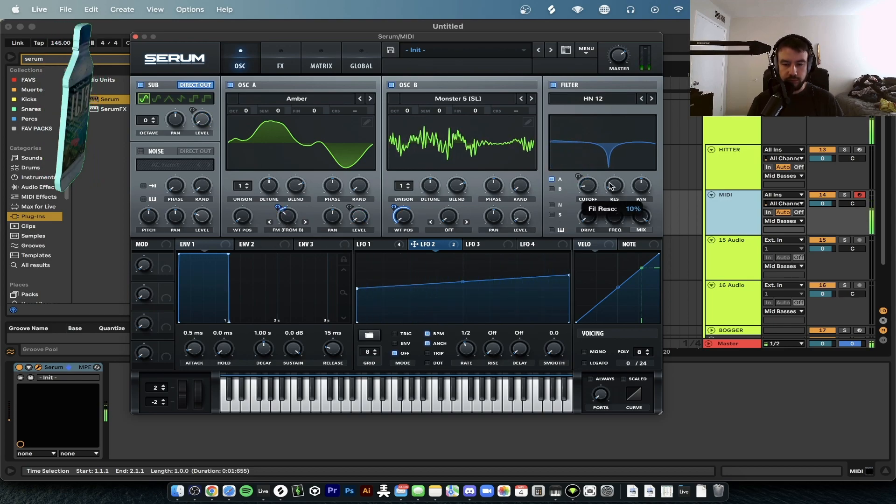
# Raise the HN 12 filter's resonance and add a moderate amount of filter drive
pyautogui.moveTo(615, 186); pyautogui.dragTo(618, 136)
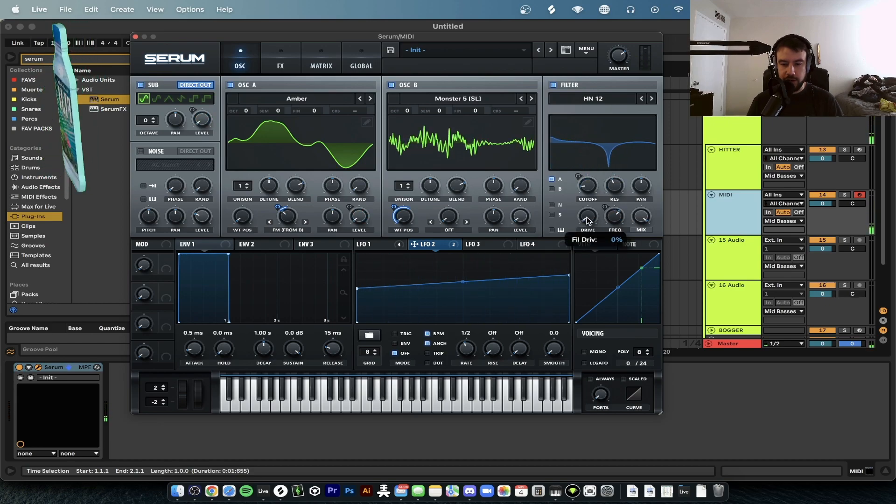
pyautogui.moveTo(574, 247); pyautogui.dragTo(585, 205)
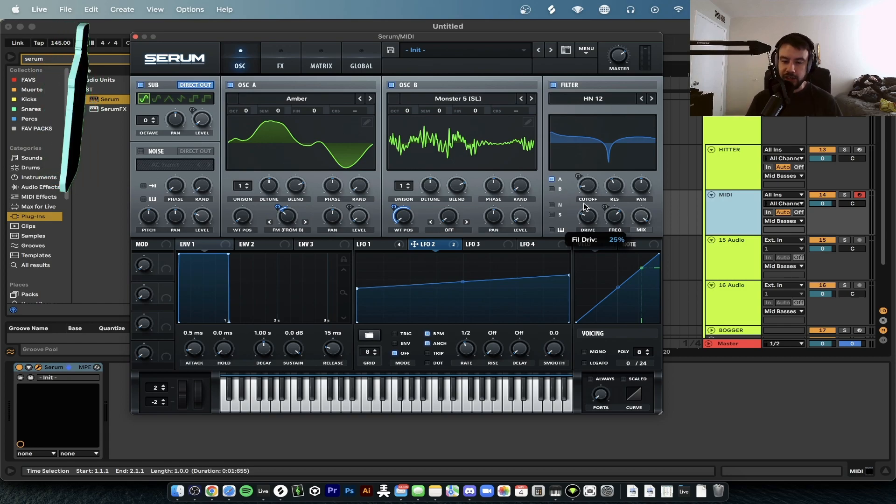
pyautogui.moveTo(589, 216)
pyautogui.mouseDown()
pyautogui.moveTo(591, 242)
pyautogui.moveTo(588, 235)
pyautogui.mouseUp()
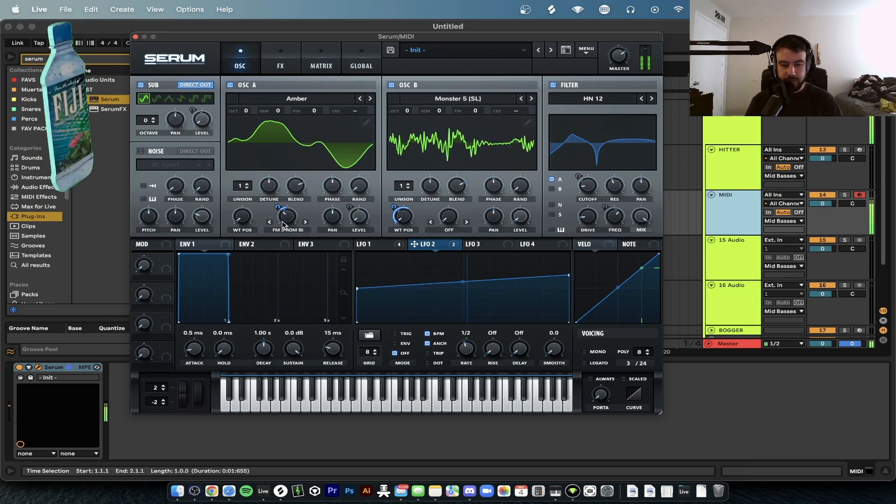
# Set LFO 2 to Trig mode and readjust oscillator B's wavetable position while playing test notes
pyautogui.click(395, 334)
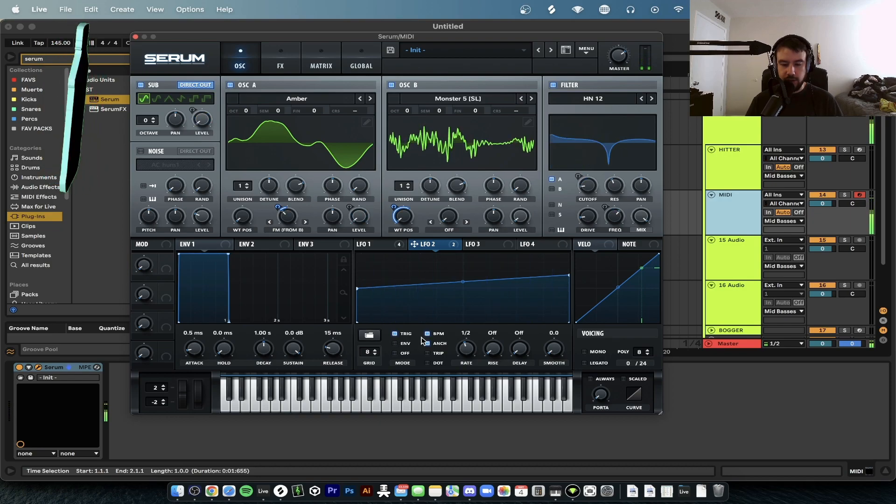
pyautogui.click(385, 249)
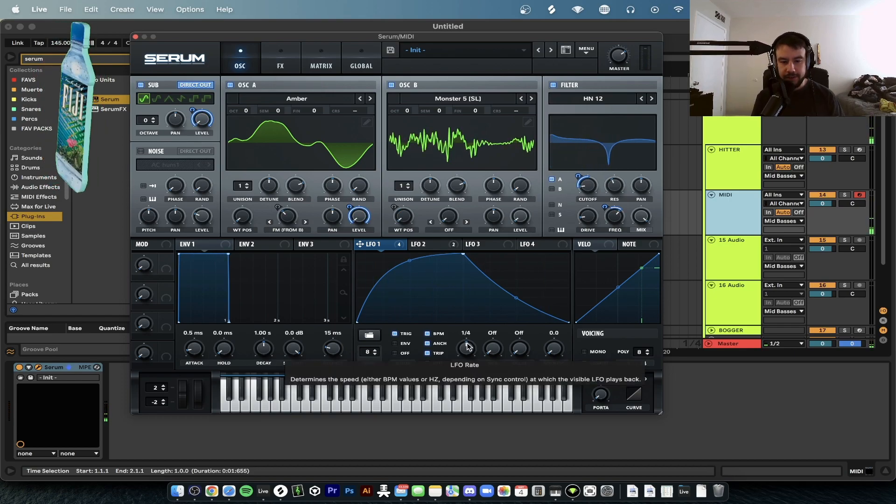
pyautogui.moveTo(411, 223); pyautogui.dragTo(409, 155)
pyautogui.moveTo(411, 189); pyautogui.dragTo(413, 162)
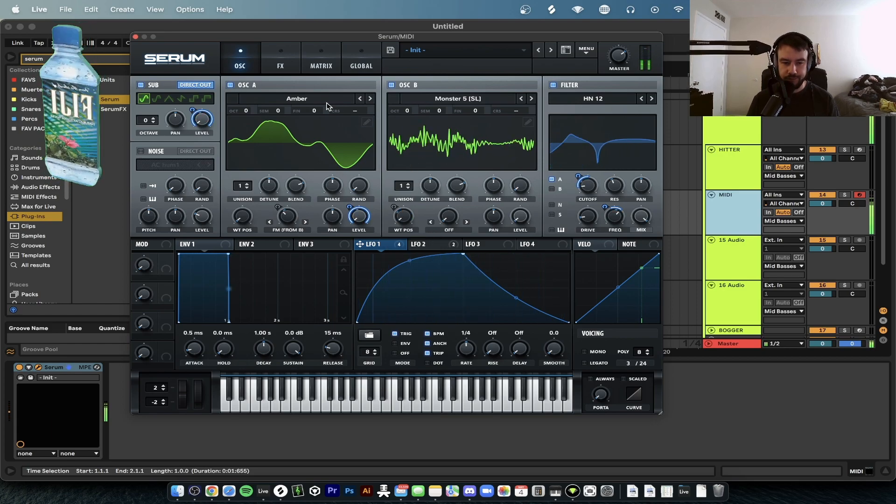
pyautogui.moveTo(270, 39); pyautogui.dragTo(270, 38)
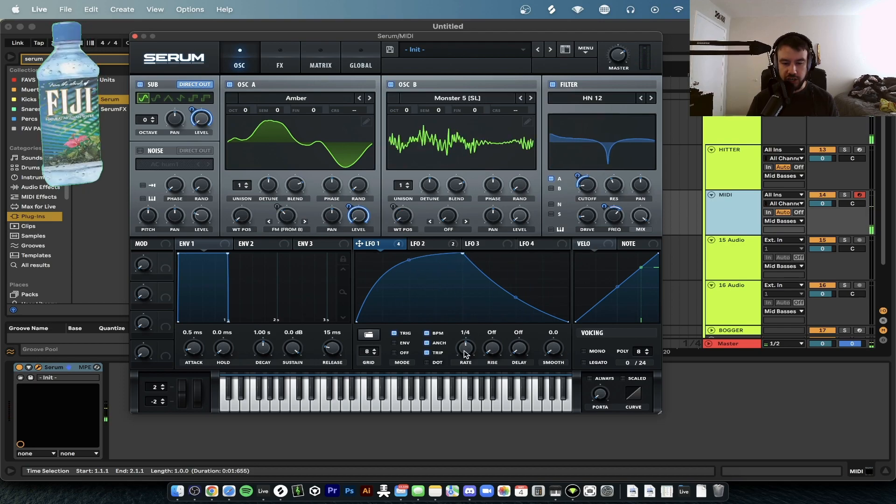
# Try LFO 1 rates of 1/8 and 1/16 while playing test notes, and return the rate to 1/4
pyautogui.moveTo(464, 350); pyautogui.dragTo(464, 339)
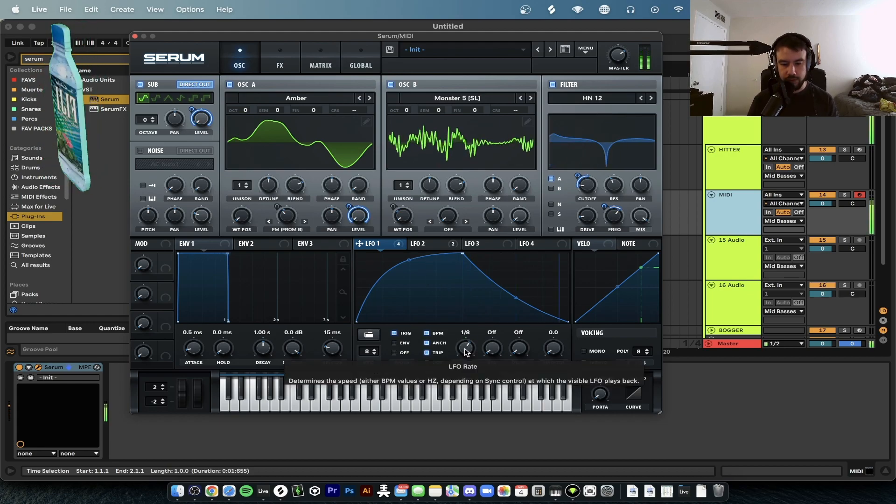
pyautogui.moveTo(465, 348); pyautogui.dragTo(467, 355)
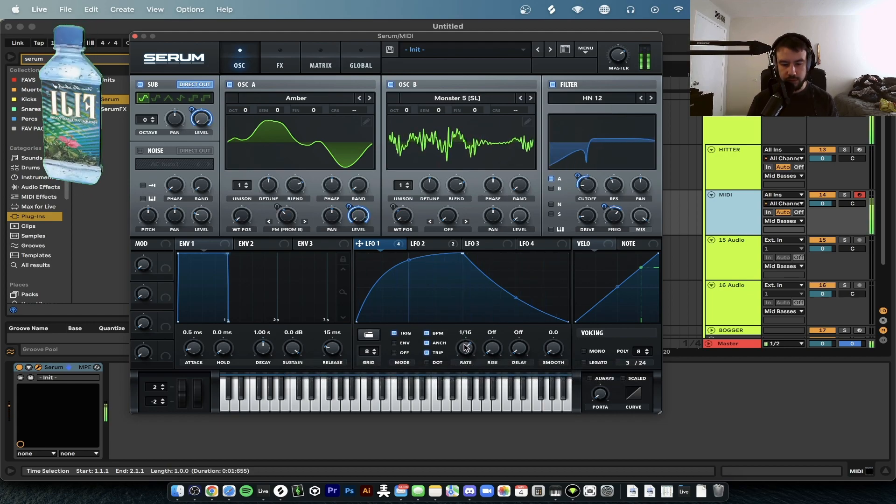
pyautogui.click(277, 68)
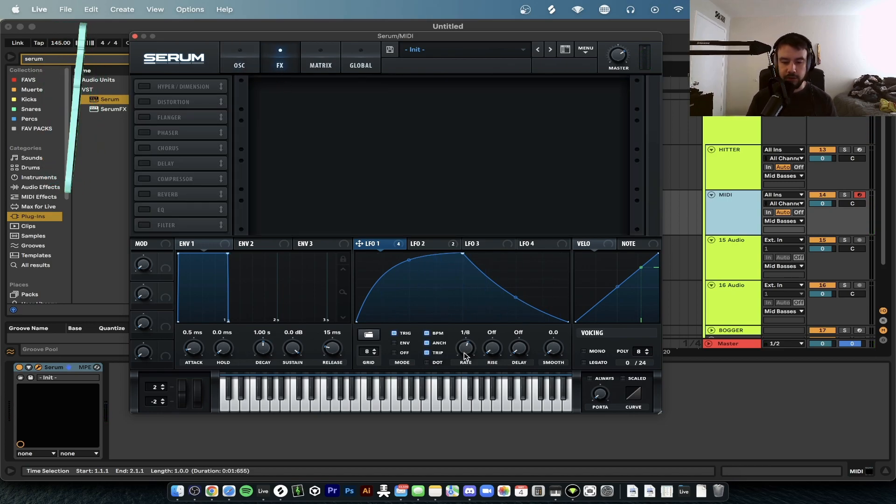
pyautogui.moveTo(465, 355); pyautogui.dragTo(465, 363)
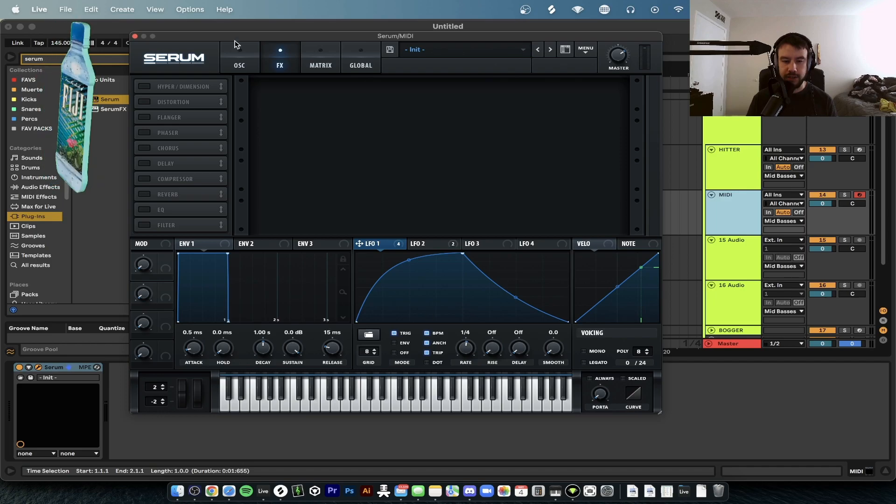
# Enable the Hyper/Dimension effect, audition the Hyper mix and set it to 0%, and modulate it with LFO 1
pyautogui.click(140, 86)
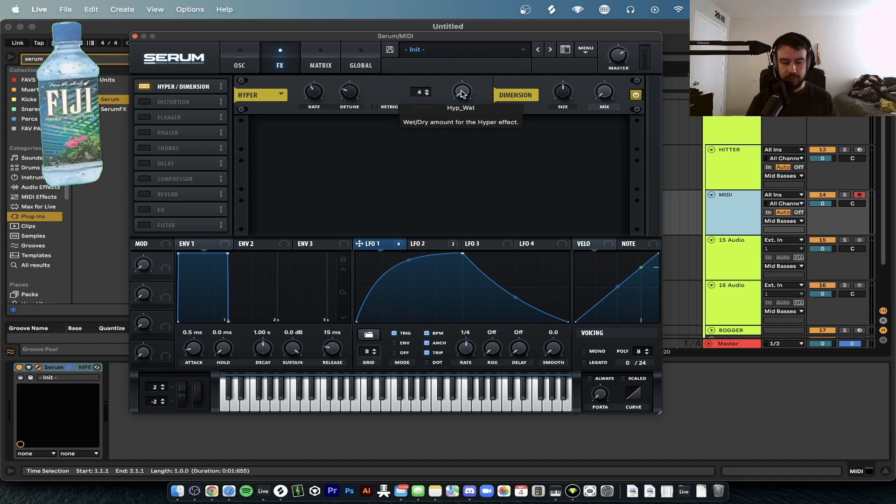
pyautogui.moveTo(461, 94); pyautogui.dragTo(462, 57)
pyautogui.moveTo(466, 20); pyautogui.dragTo(460, 45)
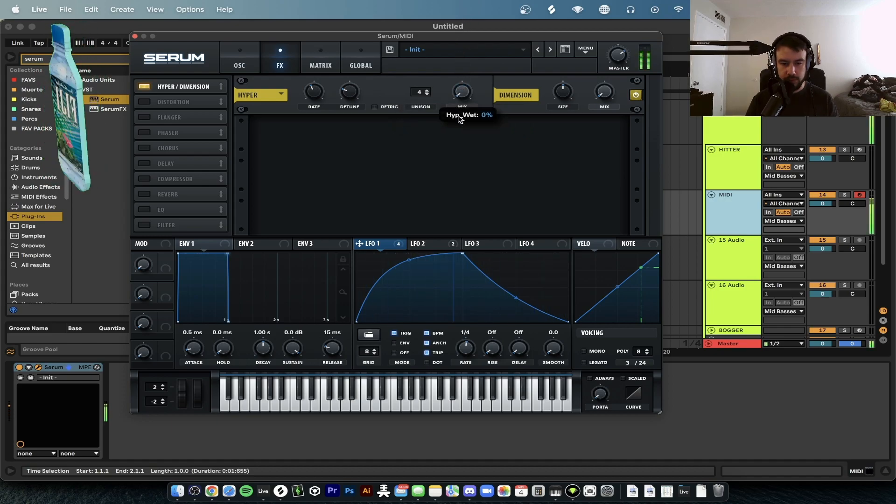
pyautogui.moveTo(464, 69); pyautogui.dragTo(466, 196)
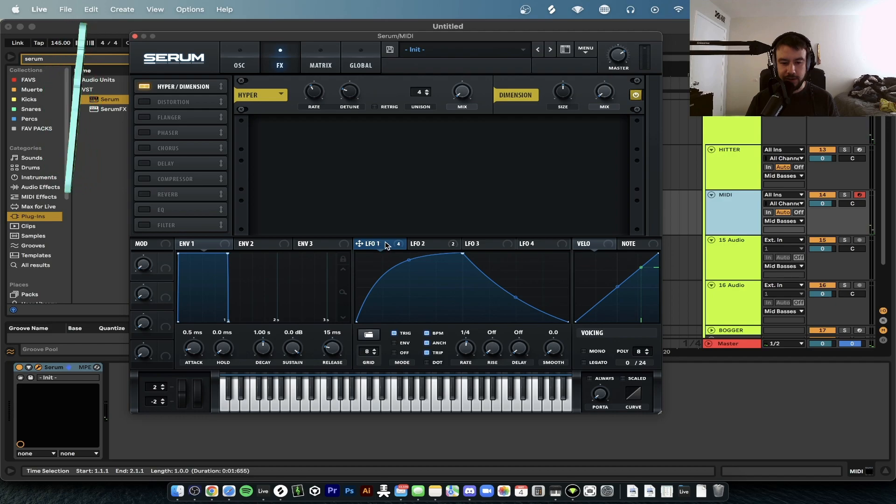
pyautogui.moveTo(385, 243); pyautogui.dragTo(456, 125)
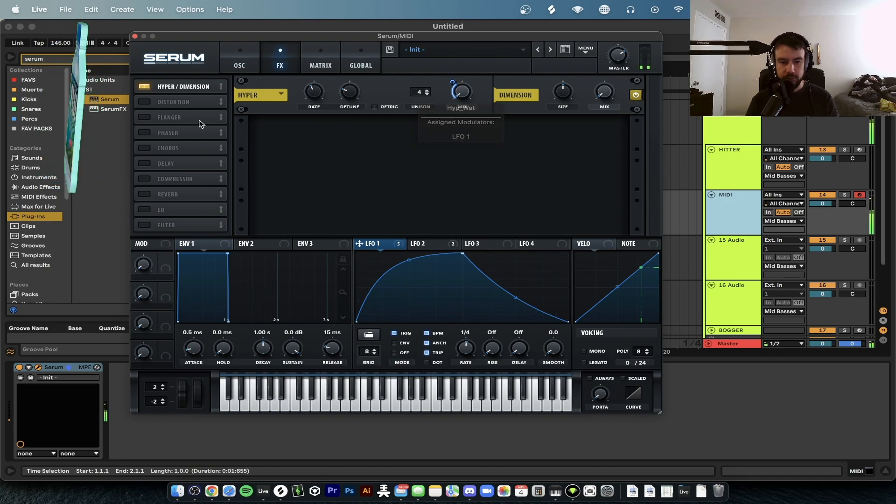
# Enable the Distortion effect and move the Filter and Compressor slots directly below it in the effects chain
pyautogui.click(145, 103)
pyautogui.moveTo(180, 179); pyautogui.dragTo(173, 118)
pyautogui.moveTo(174, 226); pyautogui.dragTo(166, 114)
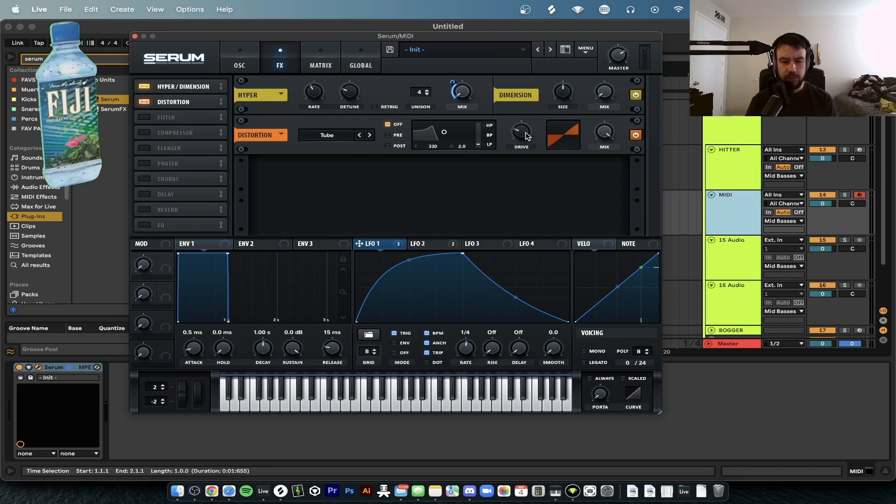
# Audition the distortion drive in Tube mode and change the distortion type to Diode 2
pyautogui.moveTo(527, 136)
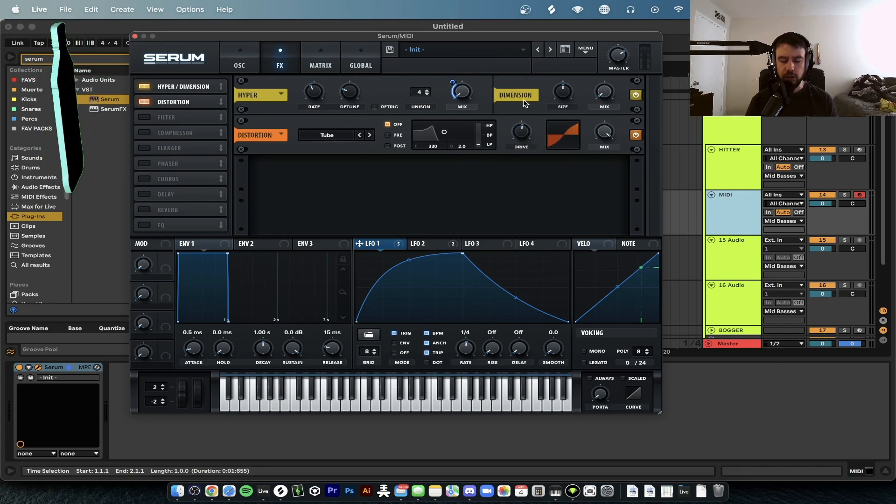
pyautogui.moveTo(526, 136); pyautogui.dragTo(527, 109)
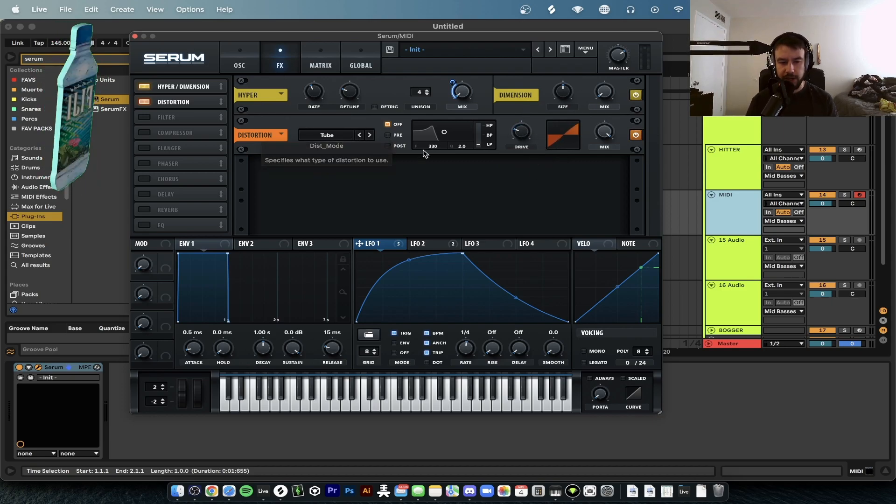
pyautogui.click(328, 138)
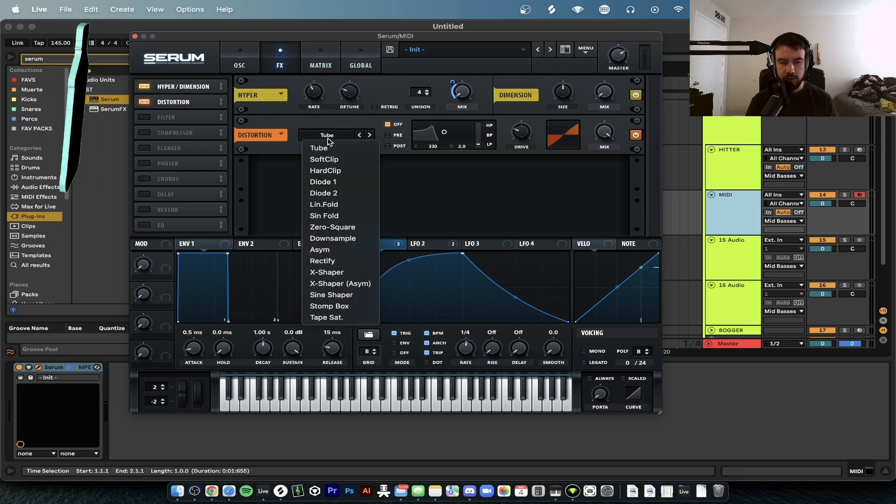
pyautogui.click(441, 182)
pyautogui.moveTo(521, 136)
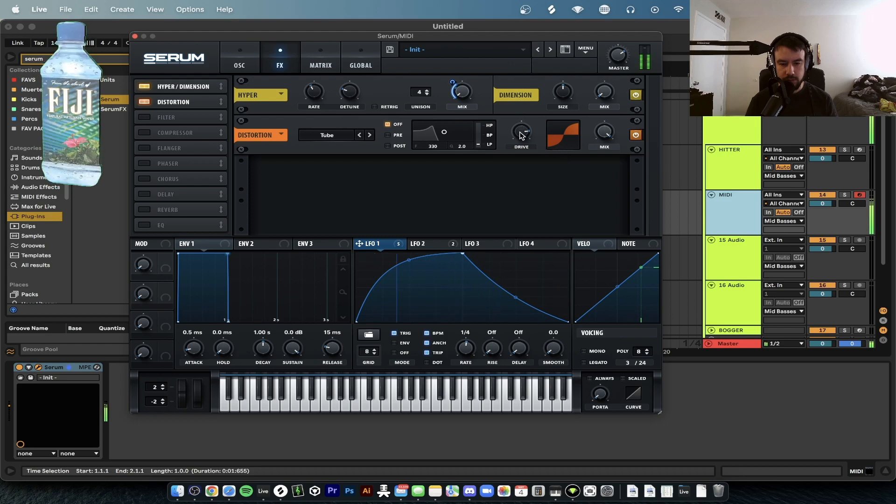
pyautogui.click(328, 135)
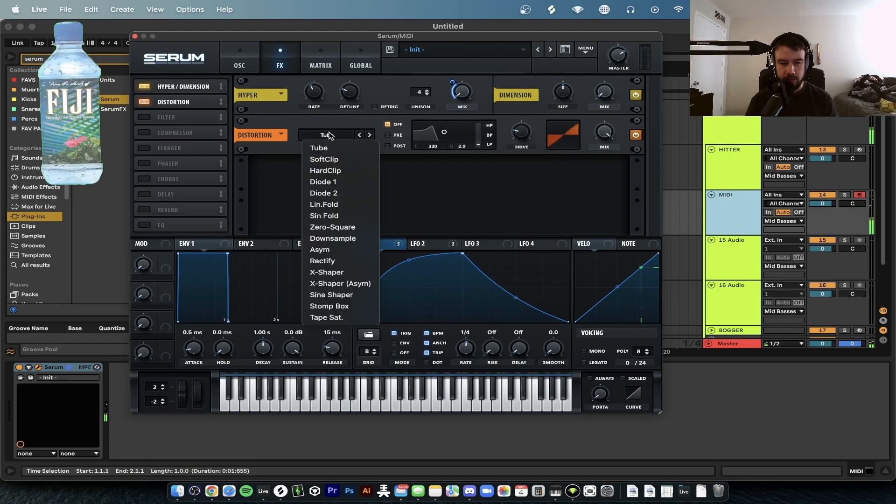
pyautogui.click(368, 194)
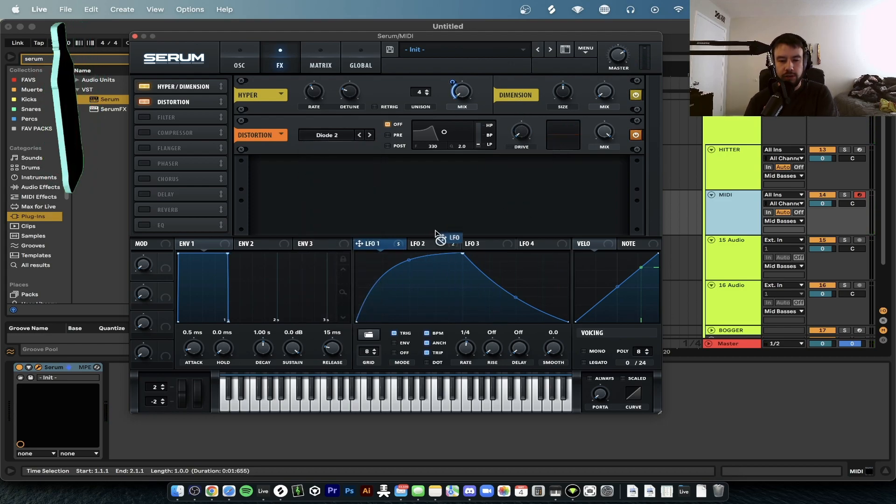
# Modulate the distortion drive with LFO 1 and adjust the modulation amount while playing test notes
pyautogui.moveTo(523, 139); pyautogui.dragTo(514, 124)
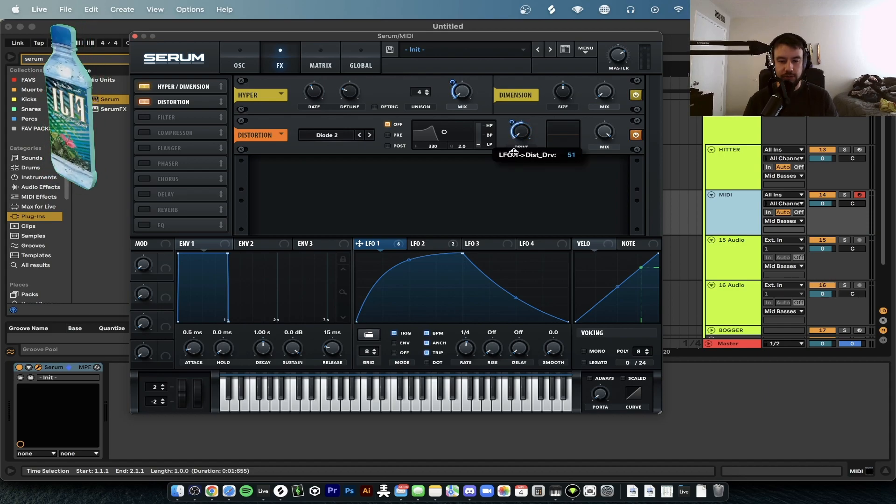
pyautogui.moveTo(513, 160); pyautogui.dragTo(516, 163)
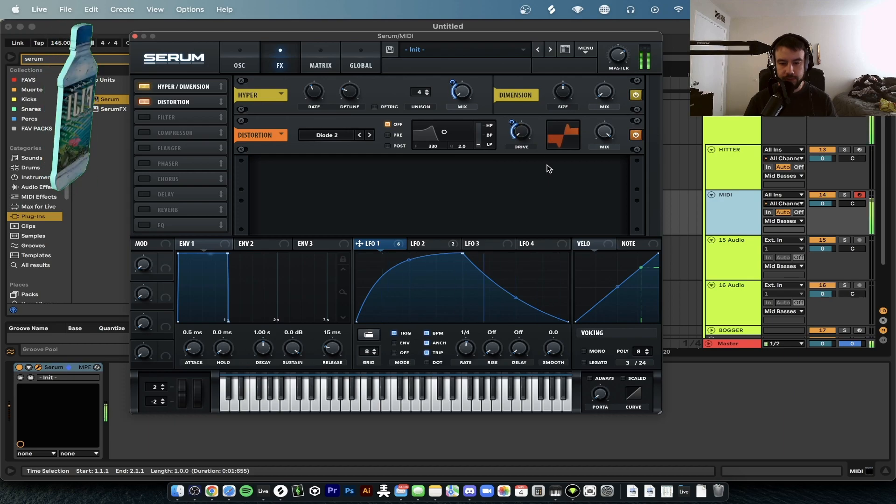
pyautogui.moveTo(512, 122); pyautogui.dragTo(514, 133)
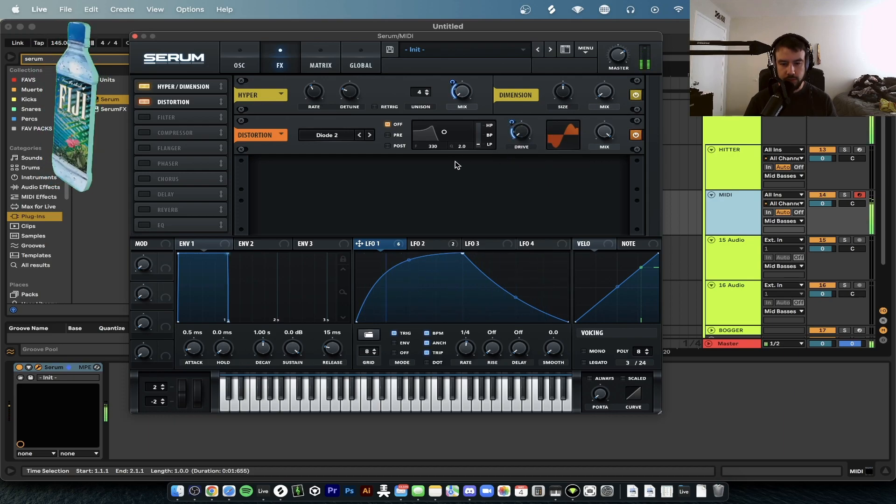
# Cycle backwards through all the distortion types while playing test notes, and return to Diode 2
pyautogui.click(361, 136)
pyautogui.click(361, 136)
pyautogui.click(360, 136)
pyautogui.click(361, 136)
pyautogui.click(361, 136)
pyautogui.click(361, 135)
pyautogui.click(361, 136)
pyautogui.click(361, 135)
pyautogui.click(361, 135)
pyautogui.click(361, 136)
pyautogui.click(361, 136)
pyautogui.click(361, 136)
pyautogui.click(361, 136)
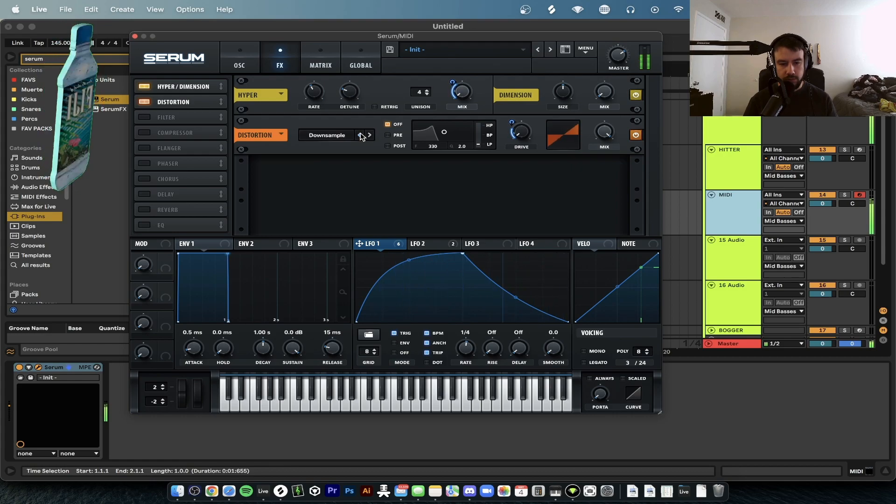
pyautogui.click(361, 136)
pyautogui.click(361, 135)
pyautogui.click(361, 135)
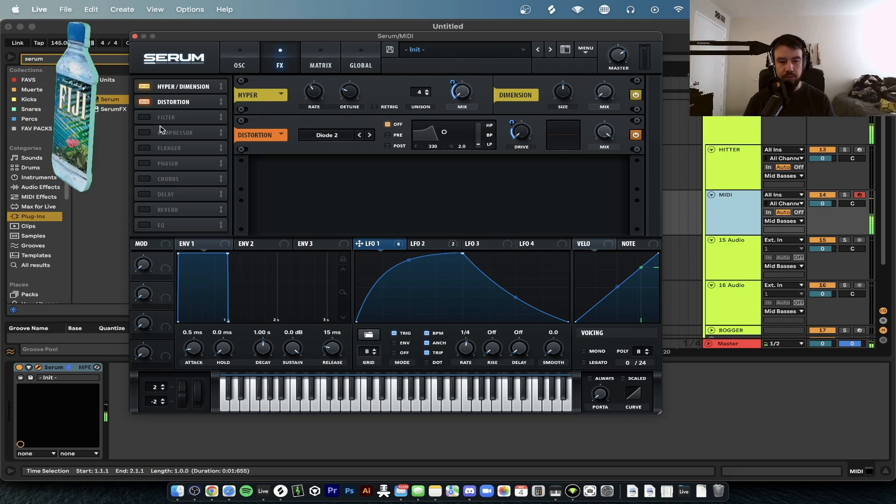
# Place the Compressor above the Filter in the effects chain, enable it in Multiband mode, and lower its threshold
pyautogui.moveTo(148, 117); pyautogui.dragTo(161, 138)
pyautogui.click(181, 118)
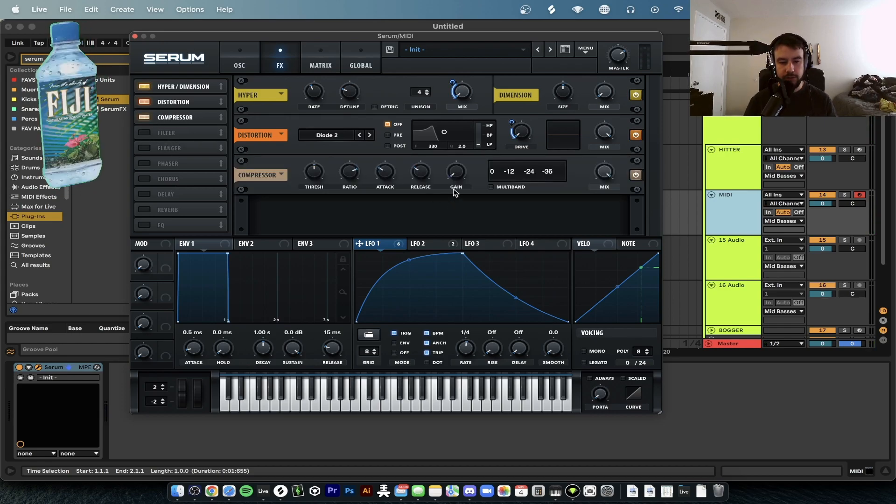
pyautogui.click(490, 187)
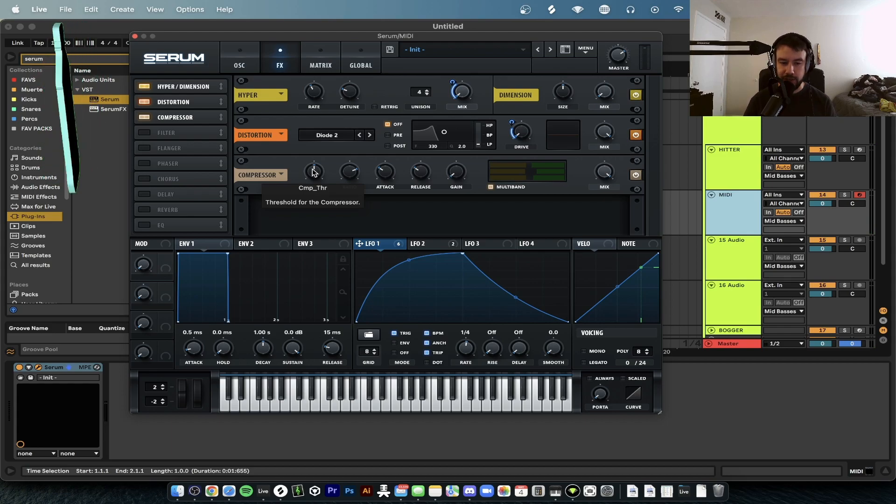
pyautogui.moveTo(311, 179); pyautogui.dragTo(313, 192)
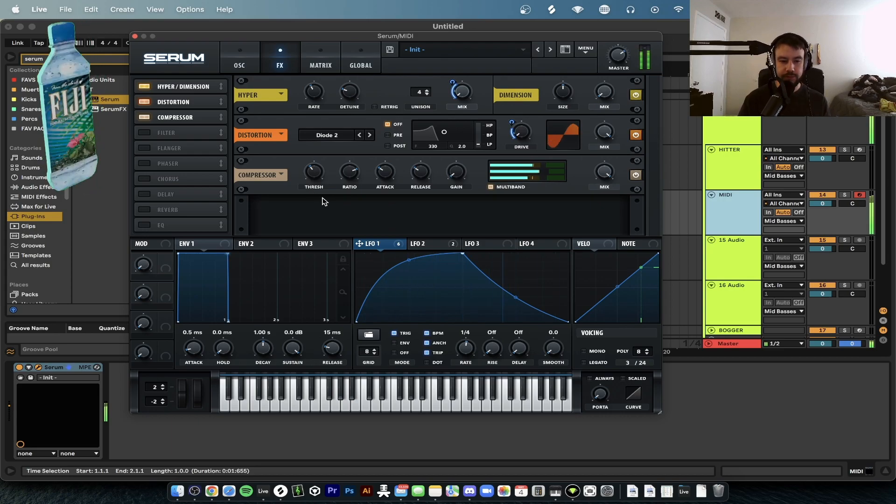
# Enable the Filter effect after the Compressor and set its type to Combs
pyautogui.click(164, 134)
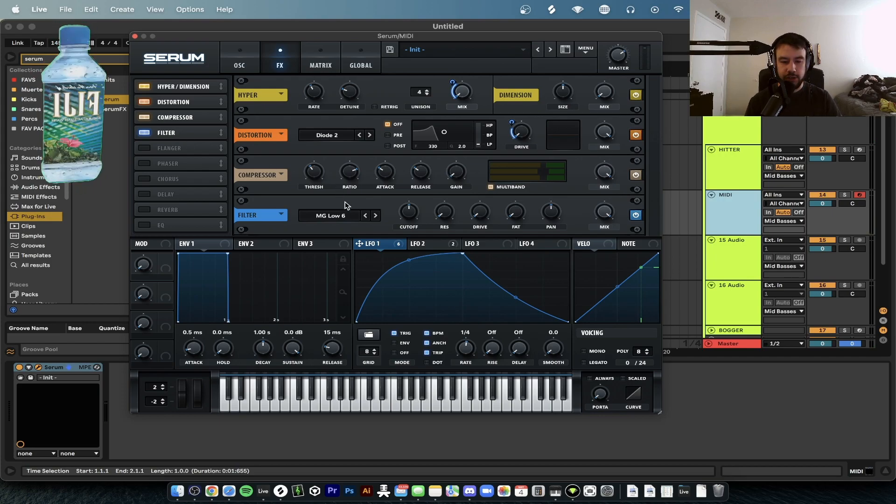
pyautogui.click(332, 216)
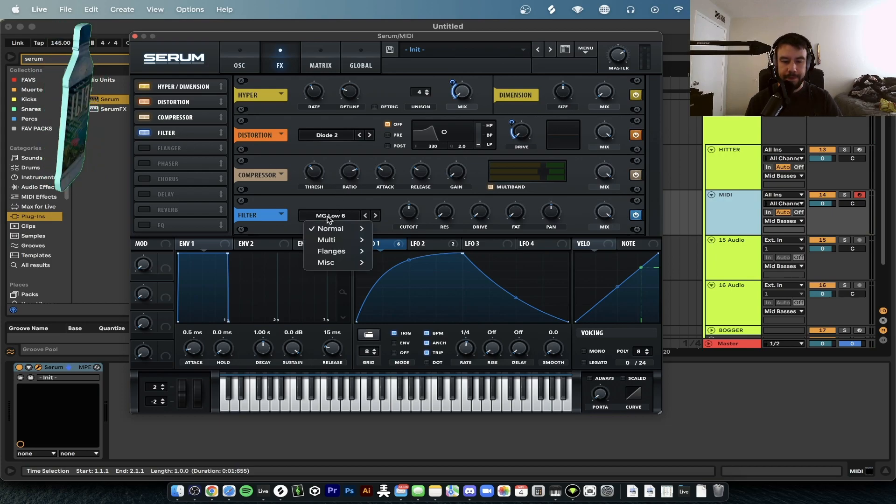
pyautogui.click(323, 217)
pyautogui.click(323, 216)
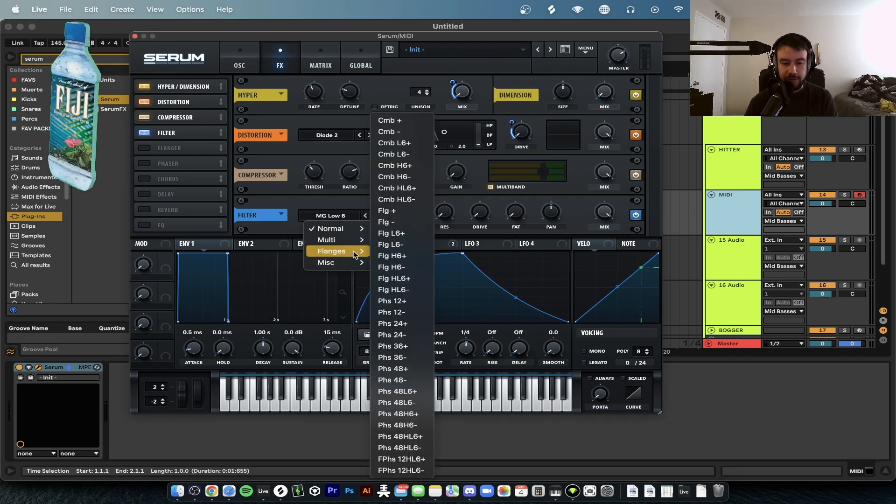
pyautogui.moveTo(354, 264)
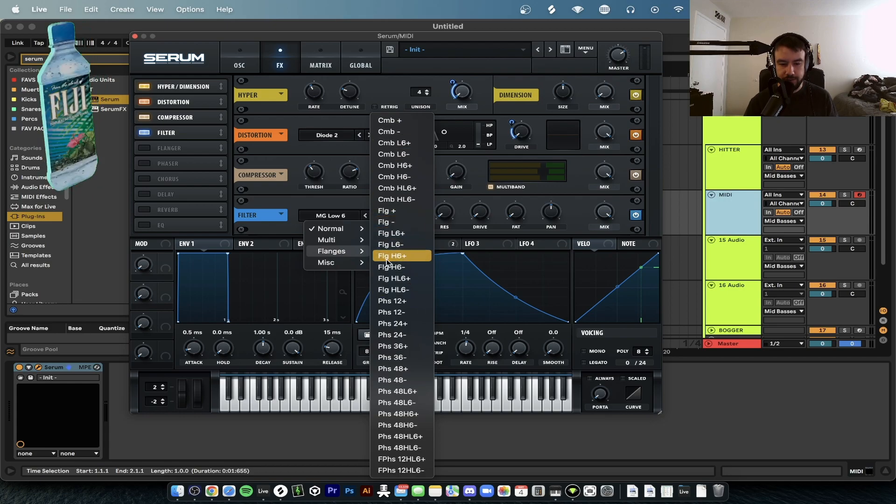
pyautogui.click(405, 306)
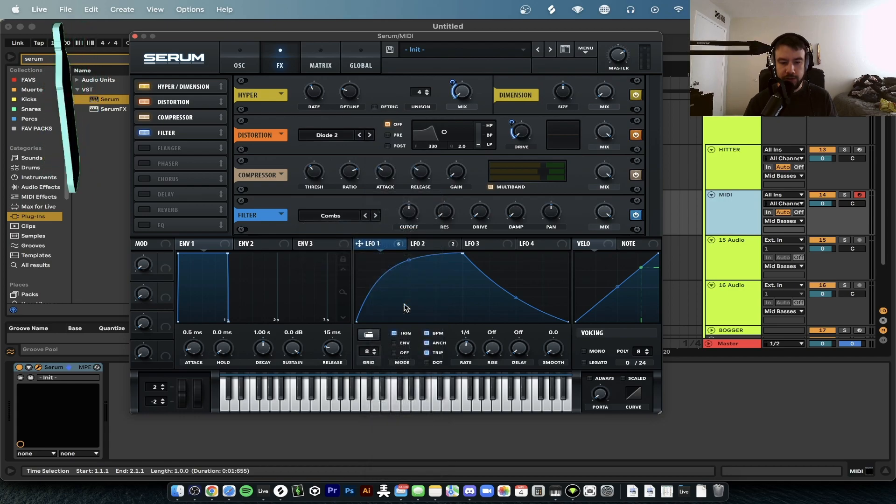
# Adjust the Combs filter's cutoff and resonance by ear, modulating the resonance with LFO 1 and the cutoff with LFO 2
pyautogui.moveTo(408, 216); pyautogui.dragTo(412, 242)
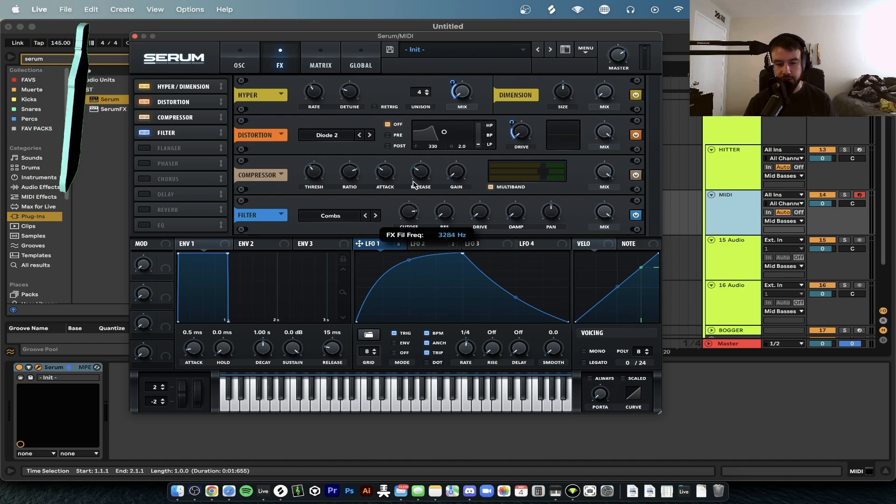
pyautogui.moveTo(407, 216)
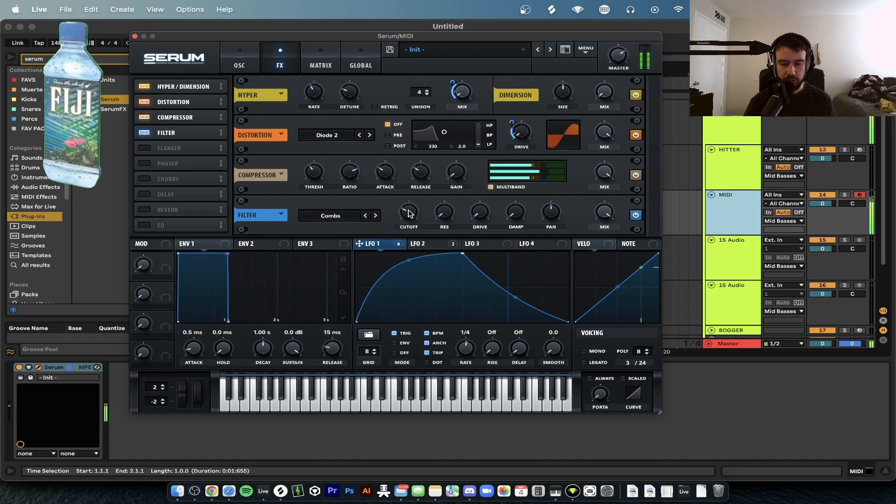
pyautogui.moveTo(448, 217); pyautogui.dragTo(449, 169)
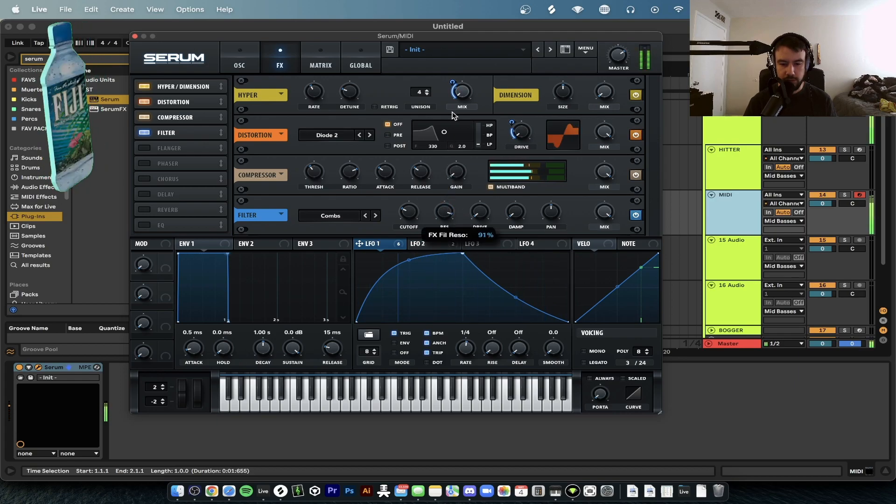
pyautogui.moveTo(452, 227); pyautogui.dragTo(436, 211)
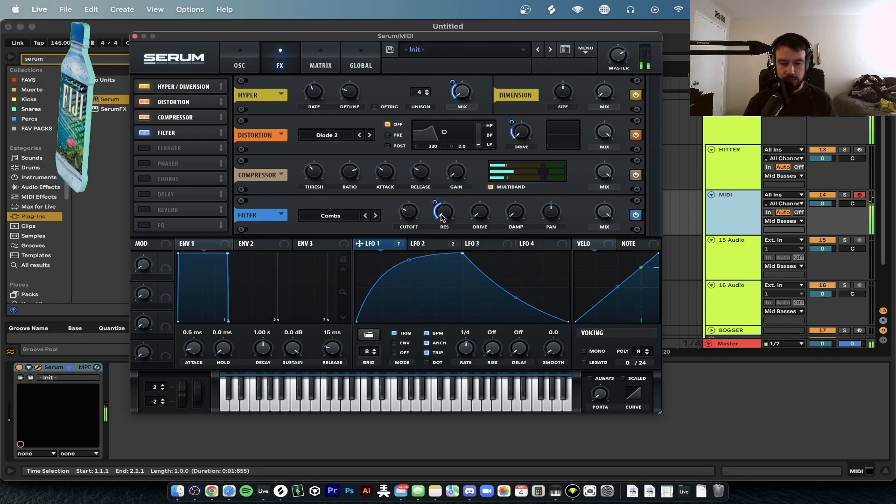
pyautogui.click(436, 248)
pyautogui.moveTo(414, 212); pyautogui.dragTo(397, 202)
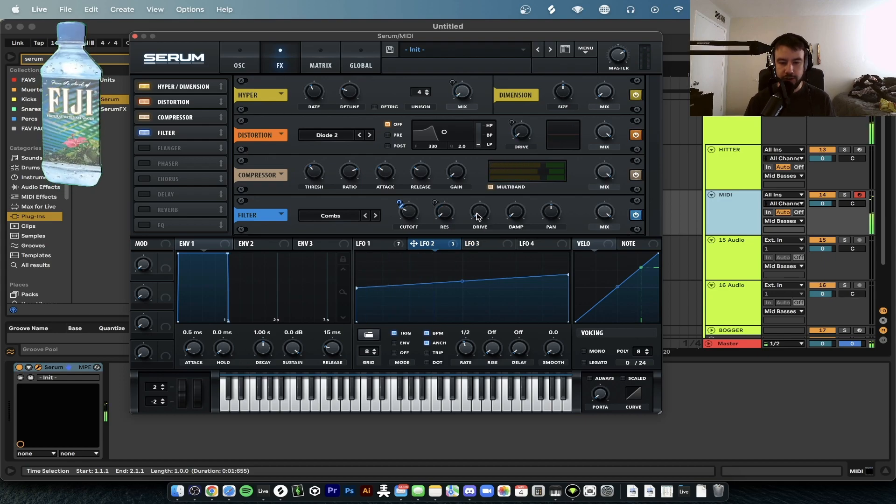
# Adjust the Combs filter's drive and offset its pan from centre, and switch the EQ effect on and off again
pyautogui.moveTo(475, 211)
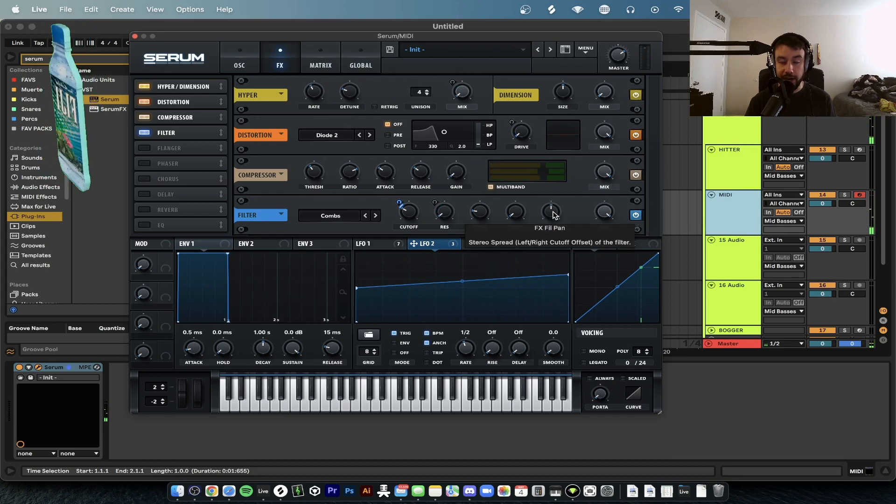
pyautogui.moveTo(554, 202)
pyautogui.moveTo(553, 199); pyautogui.dragTo(554, 220)
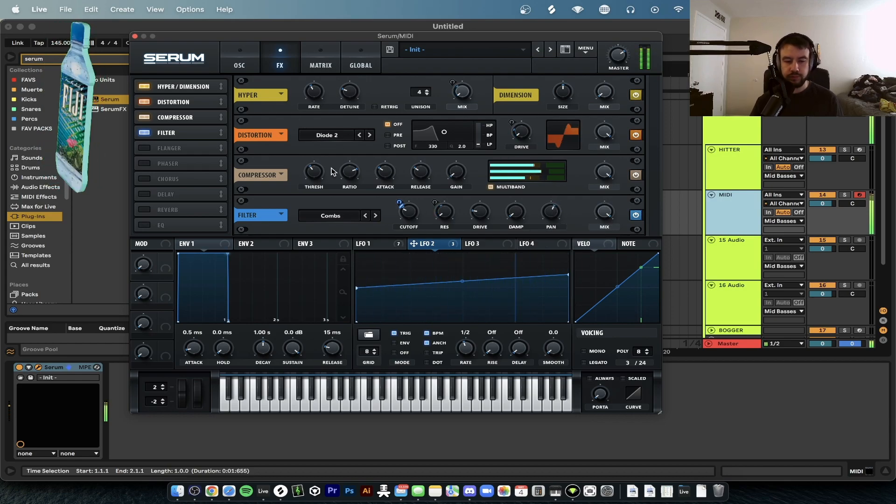
pyautogui.click(146, 225)
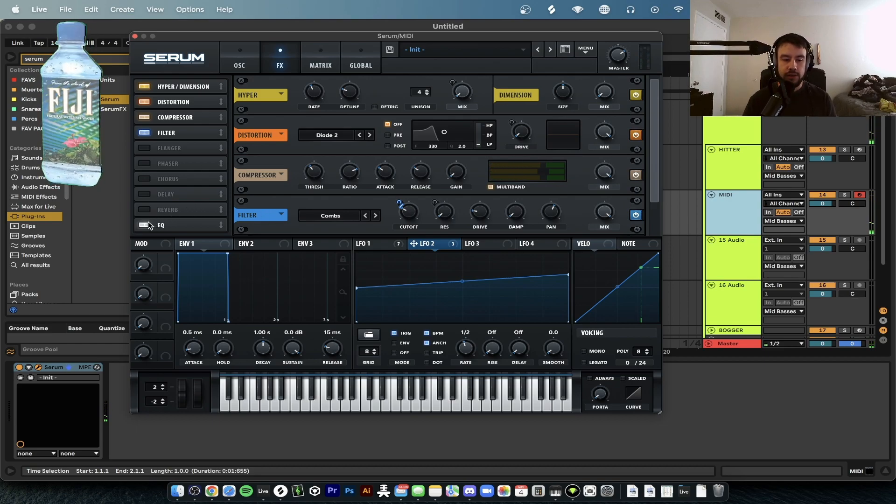
pyautogui.click(141, 225)
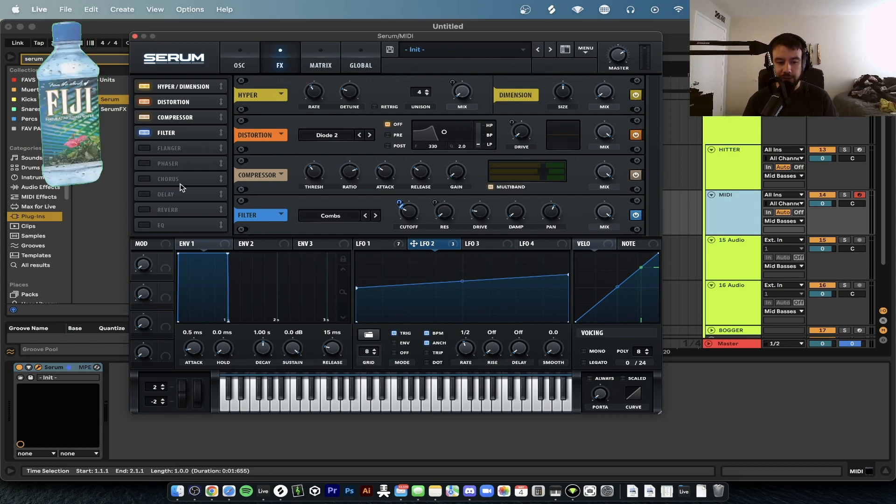
# Try LFO 1 rates of 1/2, bar and 1/4 with test notes, set it to 1/8 t, and close the Serum window
pyautogui.click(248, 55)
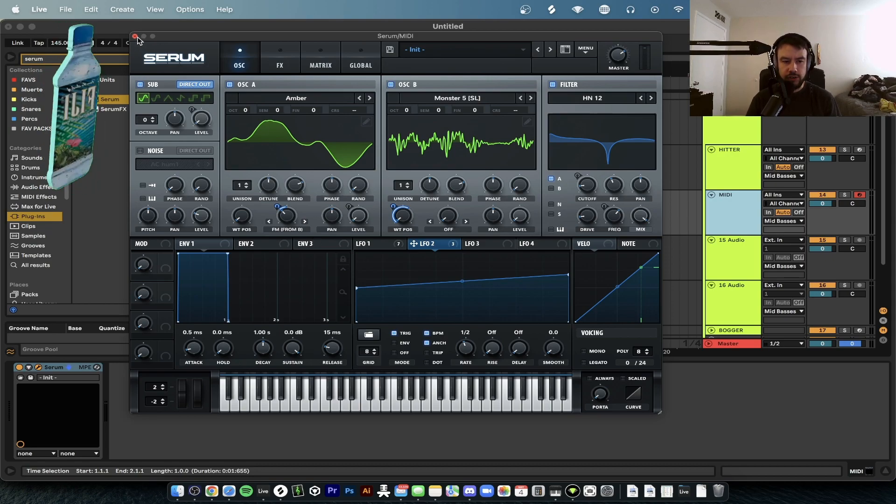
pyautogui.click(387, 245)
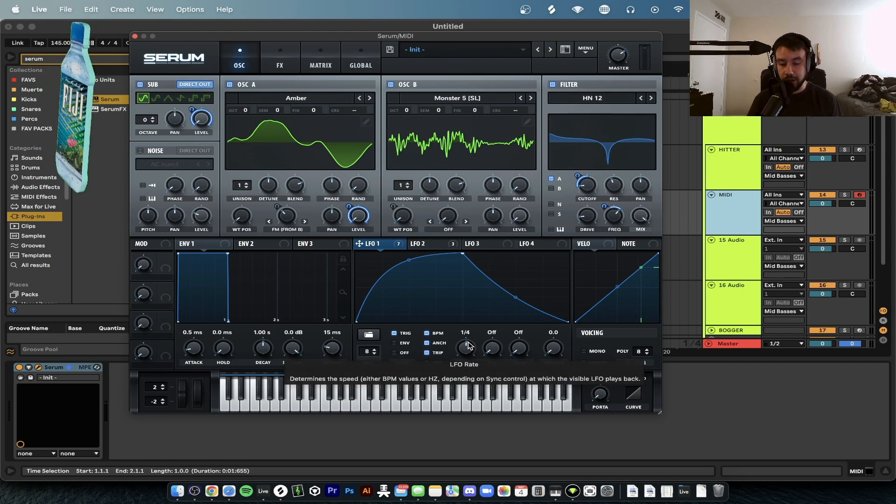
pyautogui.moveTo(468, 346); pyautogui.dragTo(470, 357)
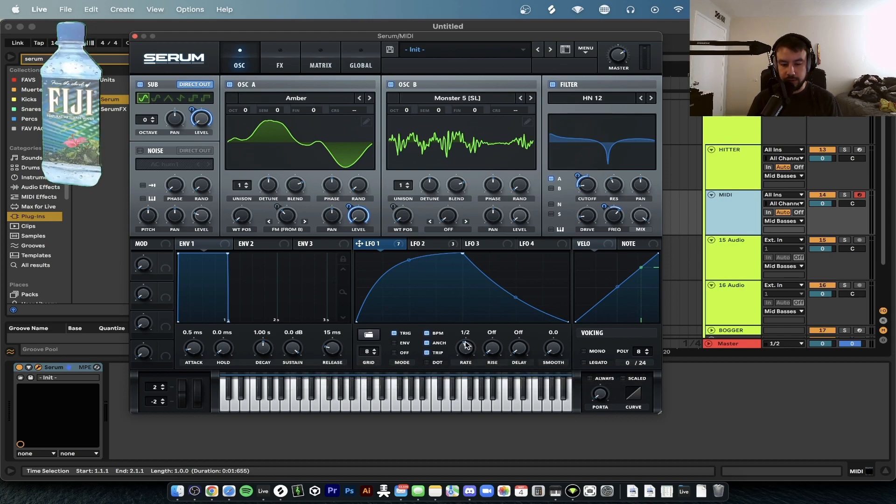
pyautogui.moveTo(465, 354); pyautogui.dragTo(466, 359)
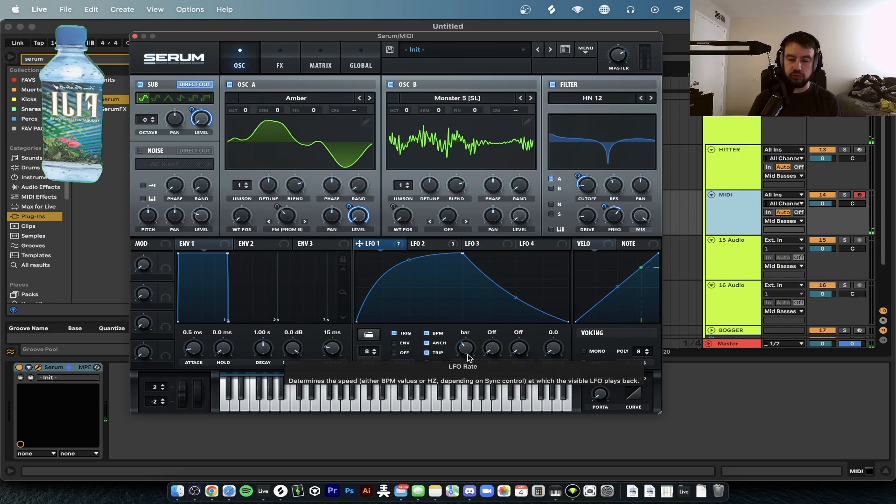
pyautogui.moveTo(469, 357); pyautogui.dragTo(467, 345)
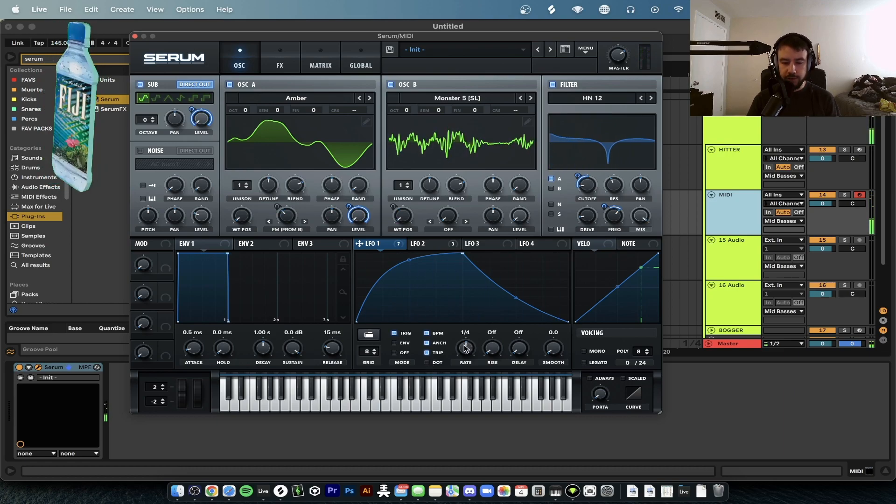
pyautogui.moveTo(466, 338); pyautogui.dragTo(467, 342)
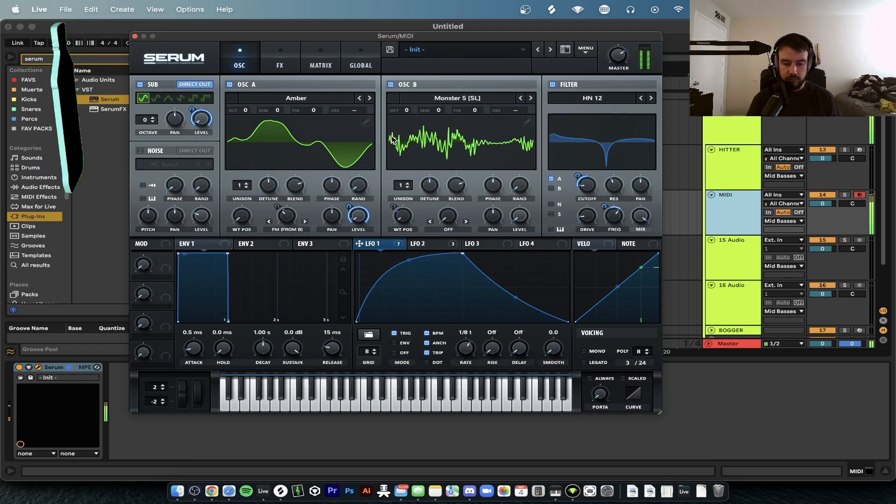
pyautogui.click(135, 37)
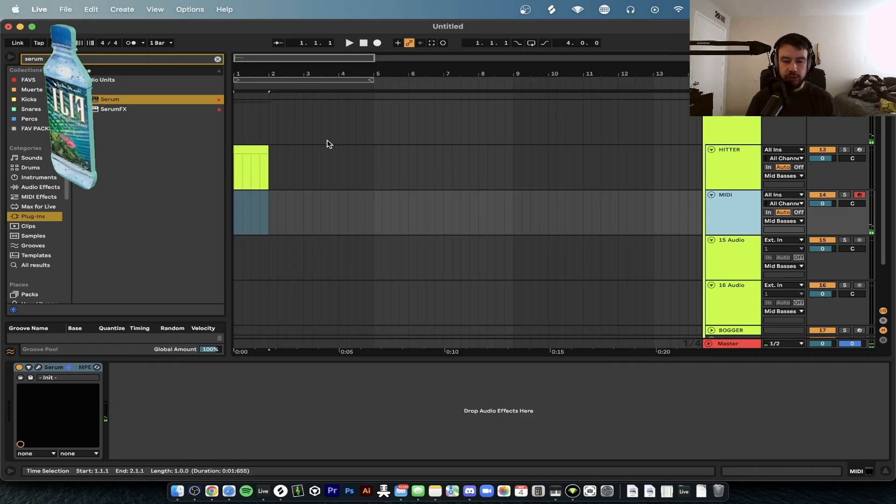
# Reopen Serum on the MIDI track, set LFO 1's rate to bar, and close the plugin window
pyautogui.click(39, 367)
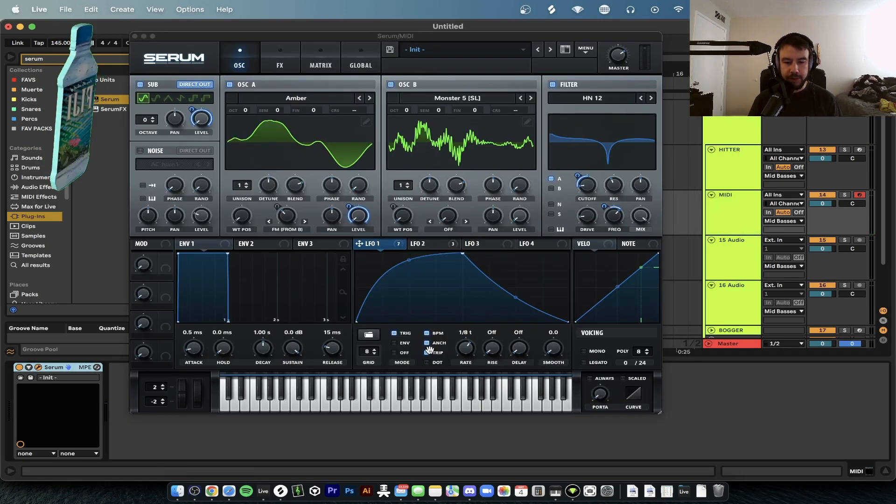
pyautogui.moveTo(465, 349); pyautogui.dragTo(466, 377)
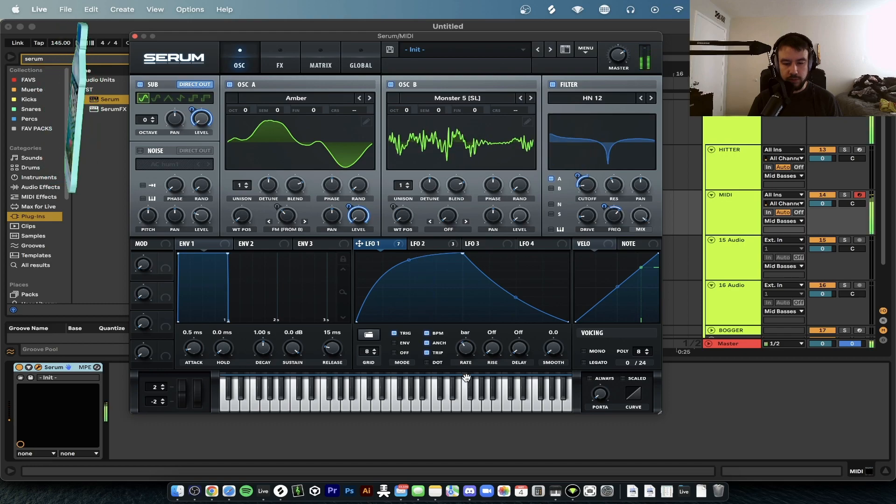
pyautogui.click(135, 37)
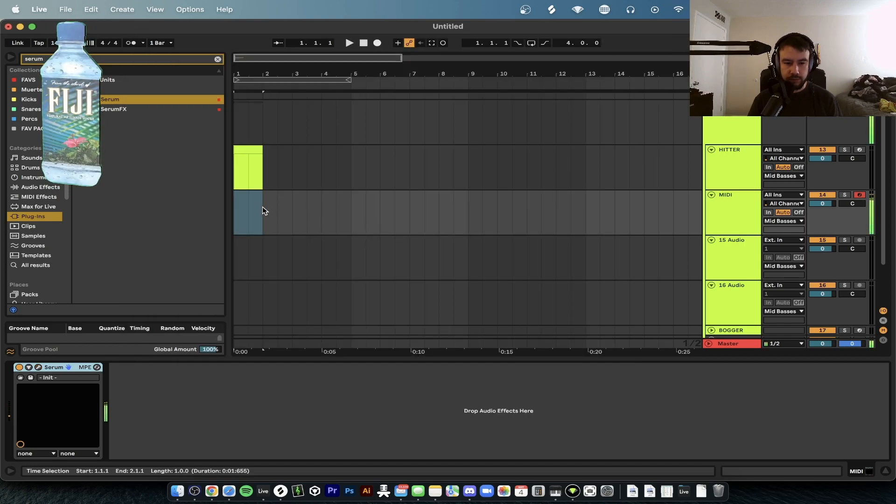
# Create a one-bar MIDI clip on the MIDI track and add a D3 note from 1.1.1 to 1.4.3
pyautogui.press('super+shift+m')
pyautogui.moveTo(225, 78); pyautogui.dragTo(230, 297)
pyautogui.scroll(2, 276, 135)
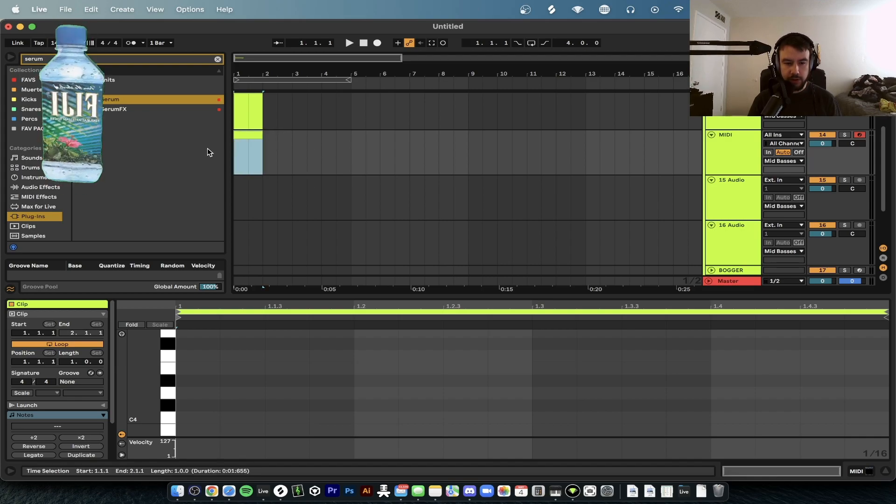
pyautogui.rightClick(241, 154)
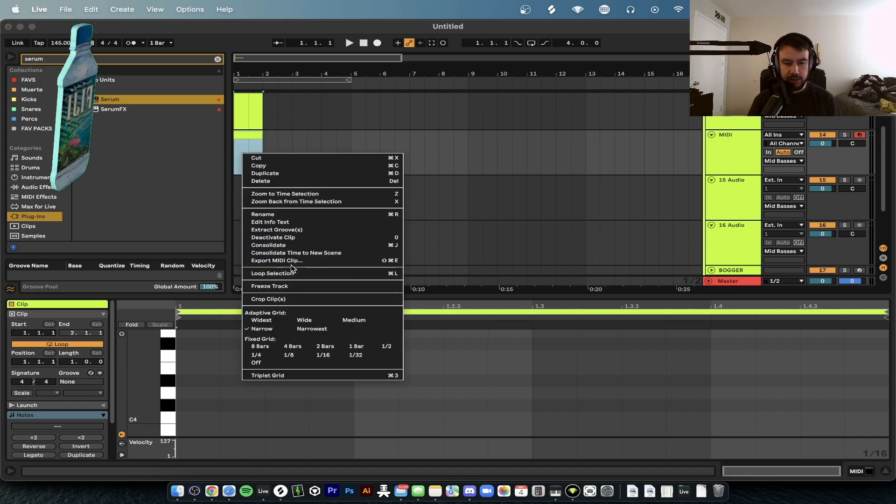
pyautogui.click(486, 189)
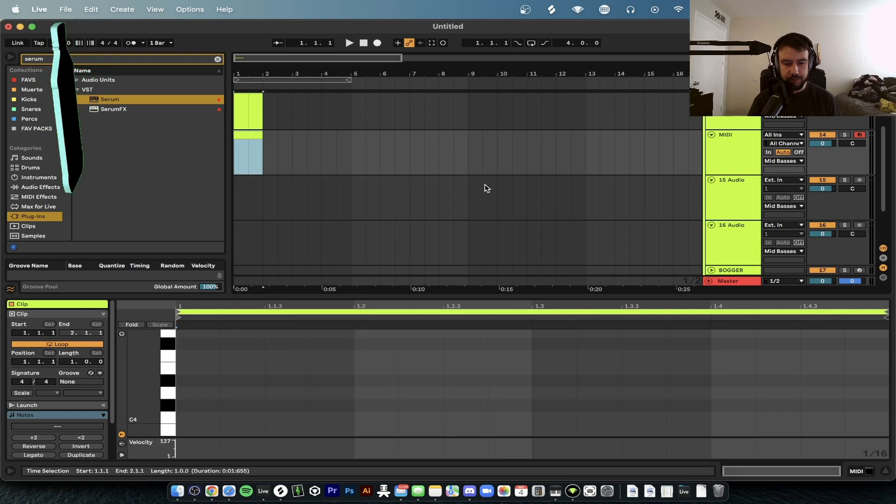
pyautogui.doubleClick(248, 135)
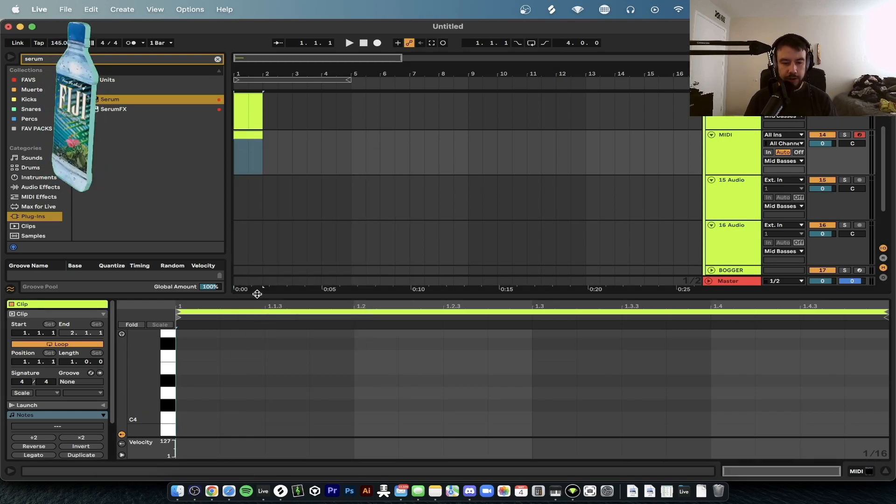
pyautogui.moveTo(257, 295); pyautogui.dragTo(254, 123)
pyautogui.doubleClick(194, 372)
pyautogui.moveTo(219, 370); pyautogui.dragTo(801, 331)
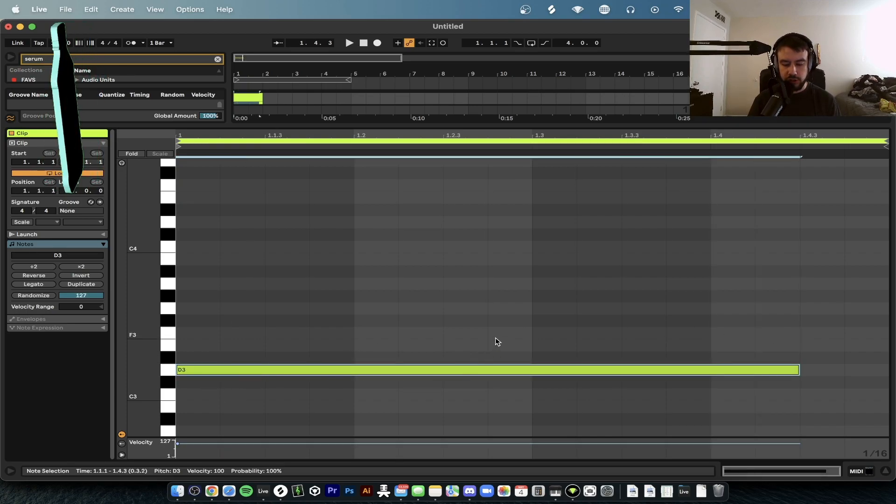
# Transpose the note down to D0, extend it to the end of the bar, and hide the clip editor
pyautogui.hotkey('shift', 'Down')
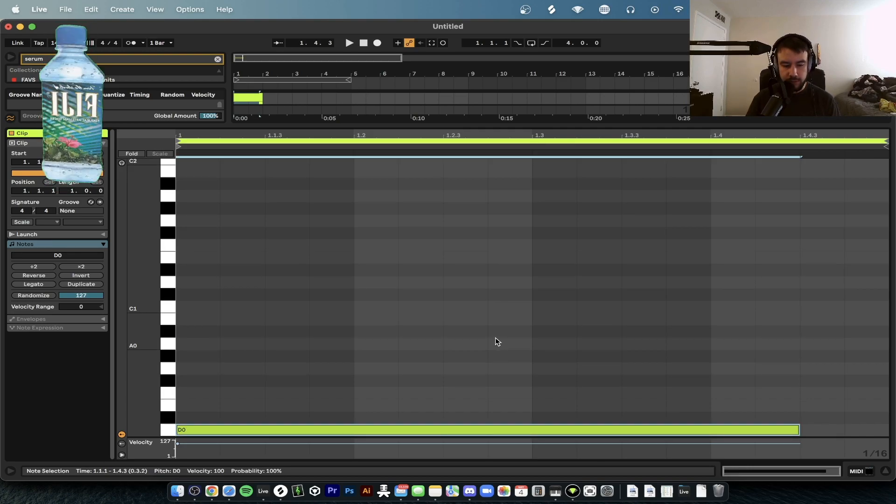
pyautogui.scroll(-2, 495, 338)
pyautogui.press('space')
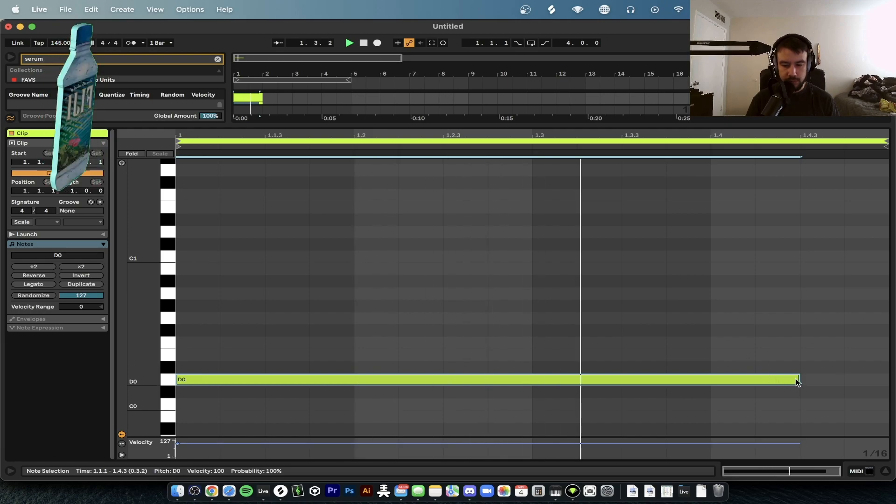
pyautogui.moveTo(797, 383); pyautogui.dragTo(888, 380)
pyautogui.click(475, 203)
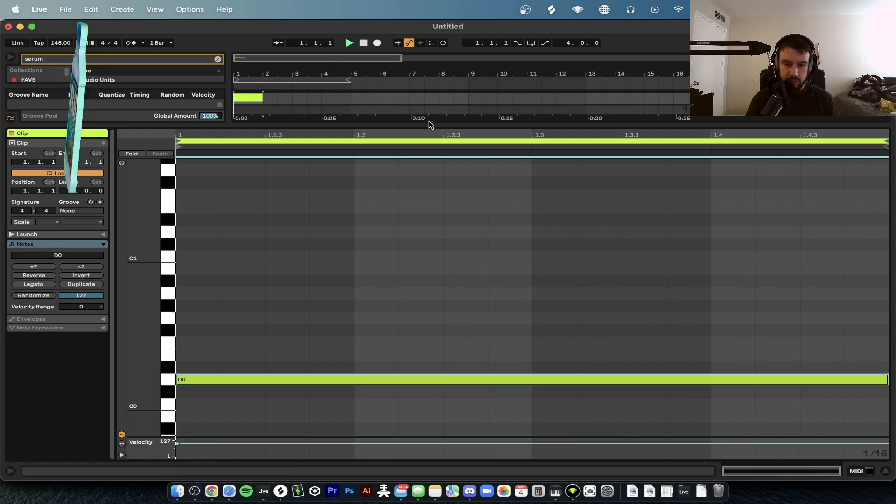
pyautogui.moveTo(425, 124); pyautogui.dragTo(431, 261)
pyautogui.scroll(-5, 420, 390)
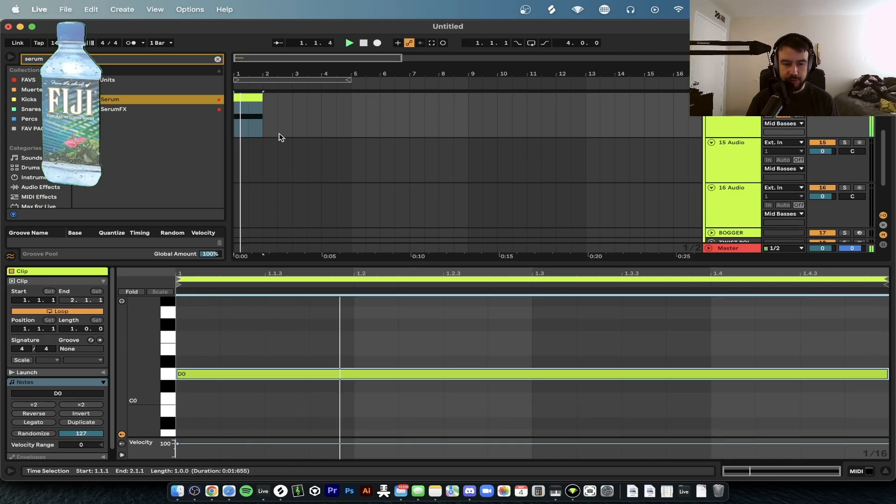
pyautogui.press('space')
pyautogui.doubleClick(283, 263)
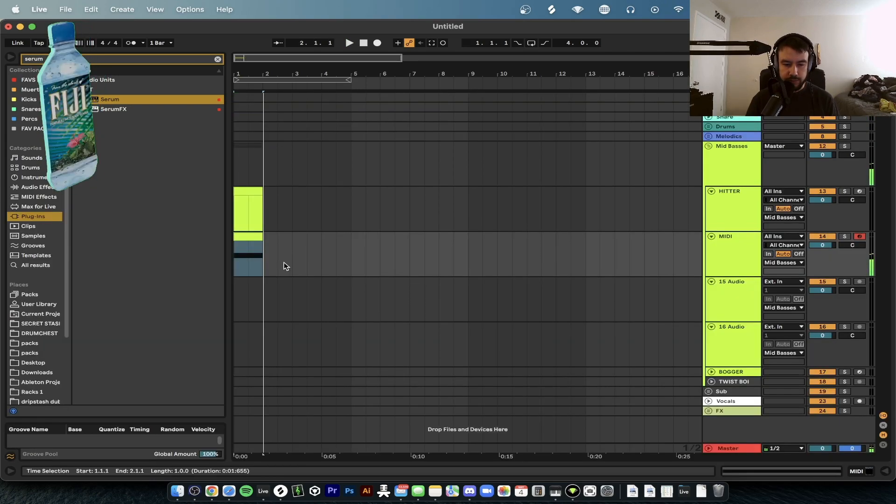
# Rename the MIDI track 1, duplicate it with its clip, and name the copy 2
pyautogui.click(745, 249)
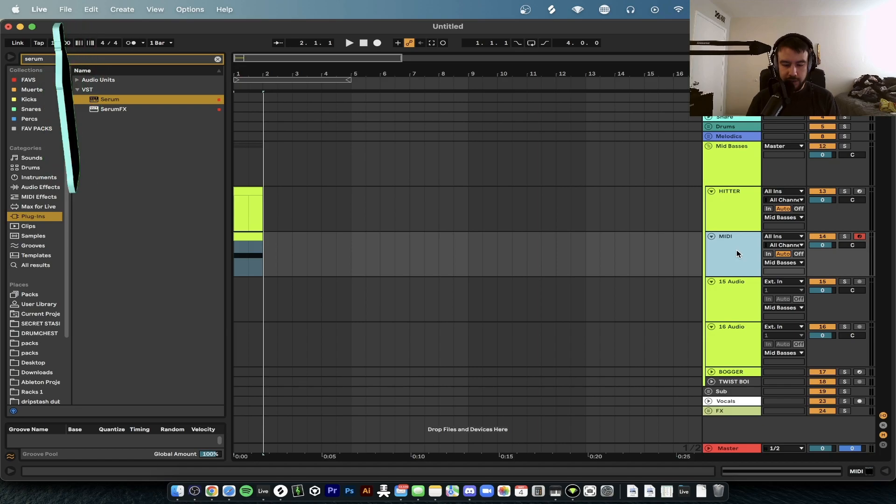
pyautogui.press('super+r')
pyautogui.write('1')
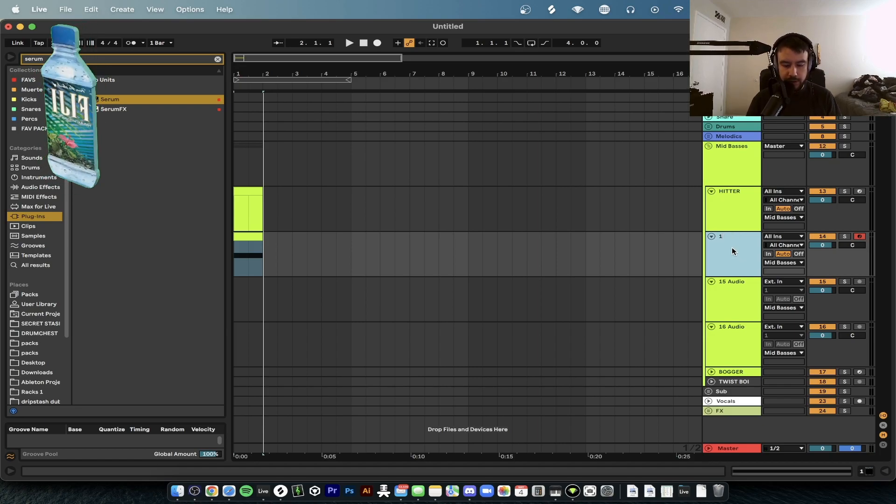
pyautogui.press('super+d')
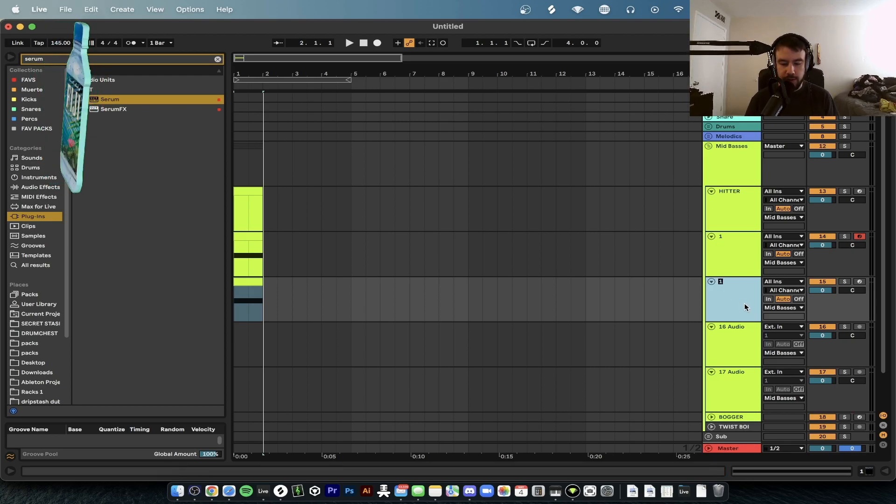
# Move track 2's clip to bar 2 so it follows track 1's clip
pyautogui.click(247, 283)
pyautogui.scroll(5, 246, 283)
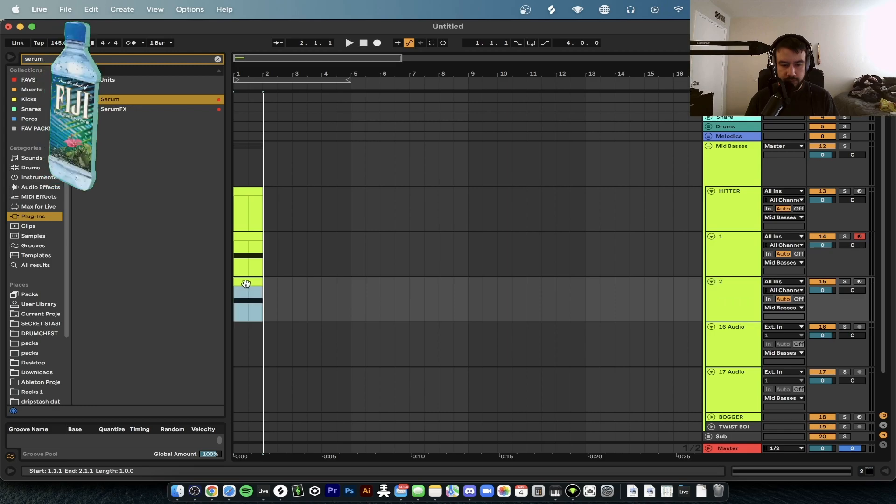
pyautogui.moveTo(243, 277); pyautogui.dragTo(296, 278)
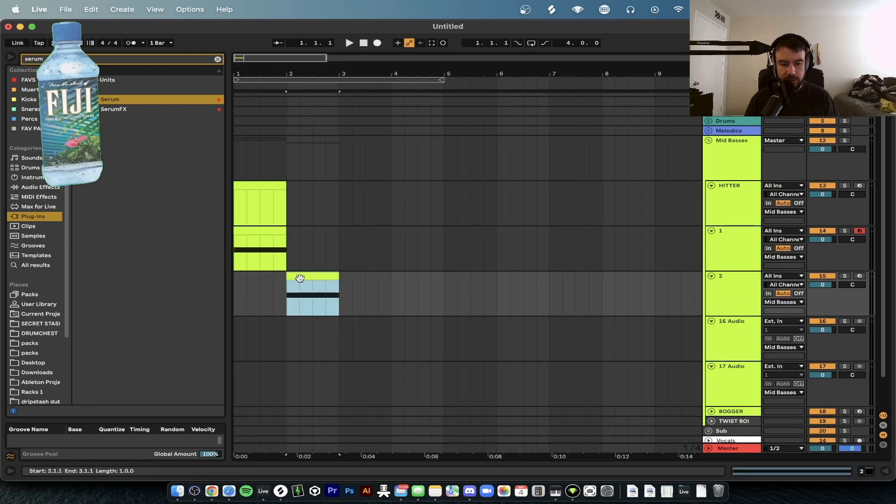
# Delete the clip on the HITTER track, keeping the clips on tracks 1 and 2
pyautogui.click(257, 229)
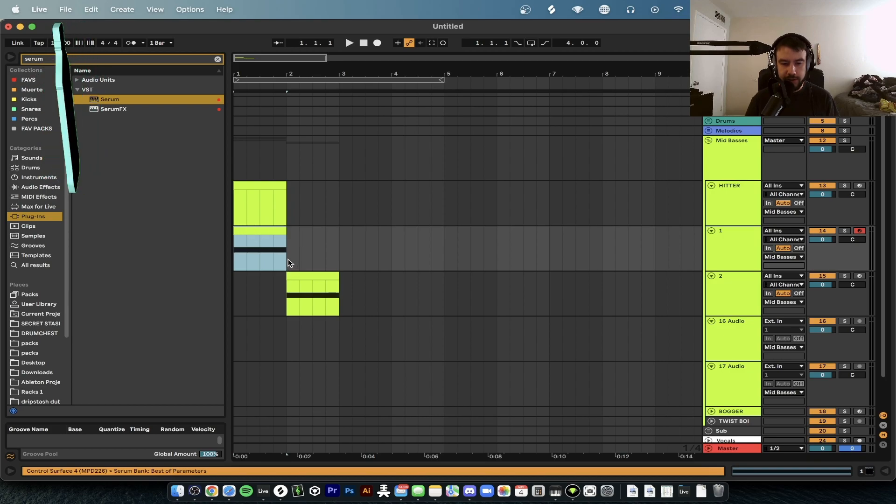
pyautogui.click(288, 263)
pyautogui.click(295, 278)
pyautogui.click(254, 187)
pyautogui.press('Delete')
pyautogui.click(266, 233)
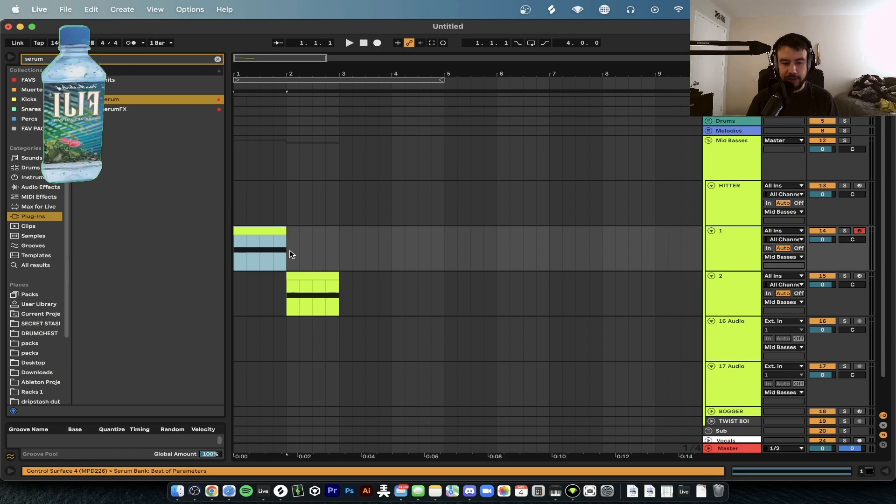
pyautogui.click(317, 275)
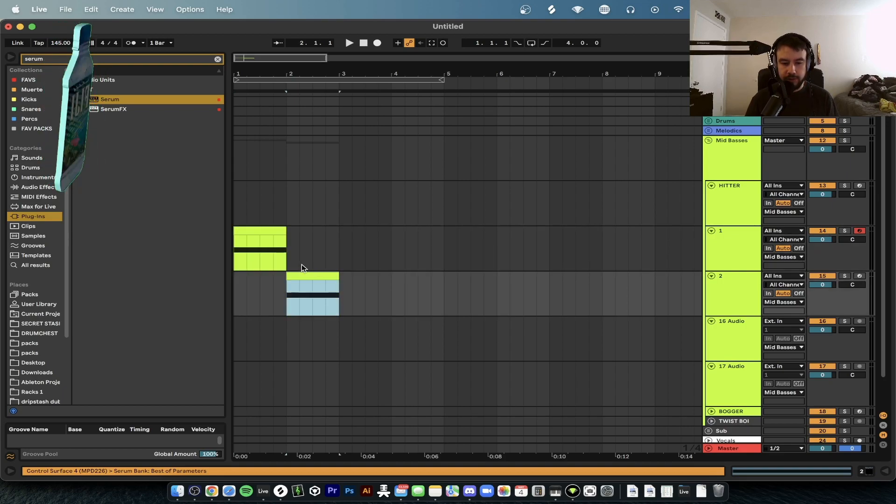
# Disarm recording on track 1 and select track 2
pyautogui.click(734, 287)
pyautogui.click(755, 255)
pyautogui.click(748, 293)
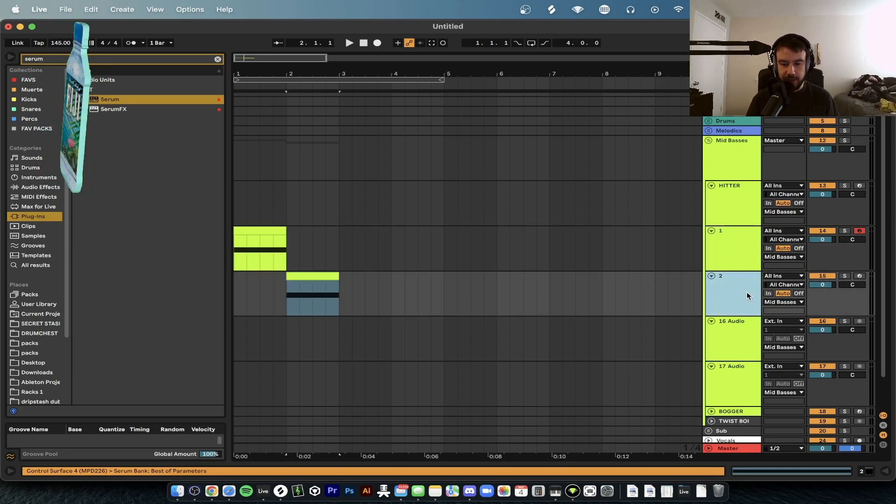
pyautogui.click(861, 231)
pyautogui.click(730, 303)
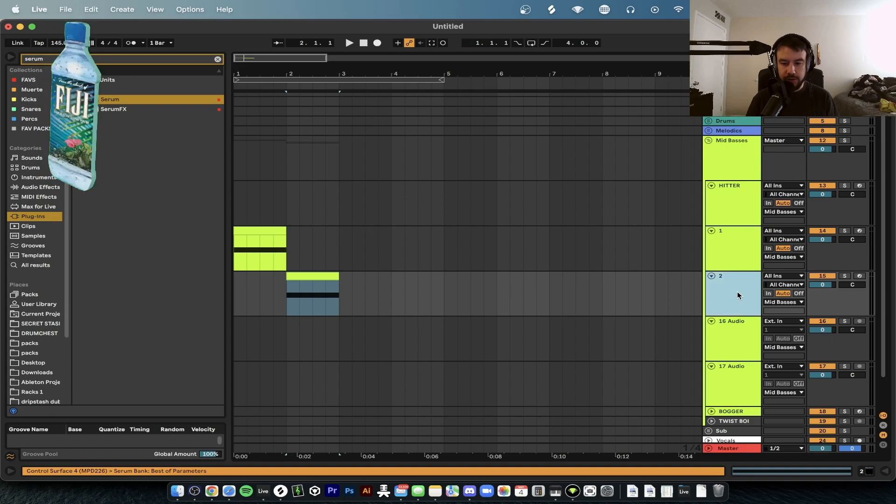
# Open Serum on track 2, set LFO 1's rate to 1/8 t, and close the plugin window
pyautogui.doubleClick(732, 291)
pyautogui.click(38, 369)
pyautogui.moveTo(467, 353); pyautogui.dragTo(467, 320)
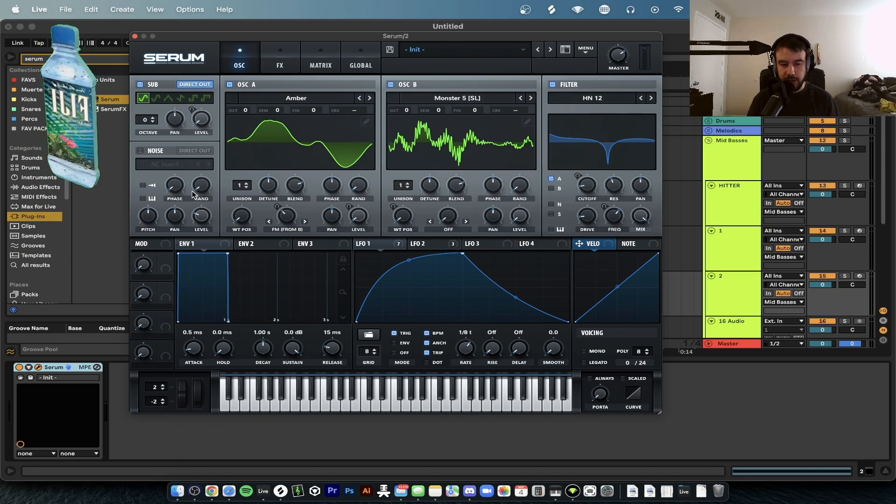
pyautogui.click(135, 36)
# Play the arrangement from bar 1 to compare the clips on tracks 1 and 2
pyautogui.click(257, 227)
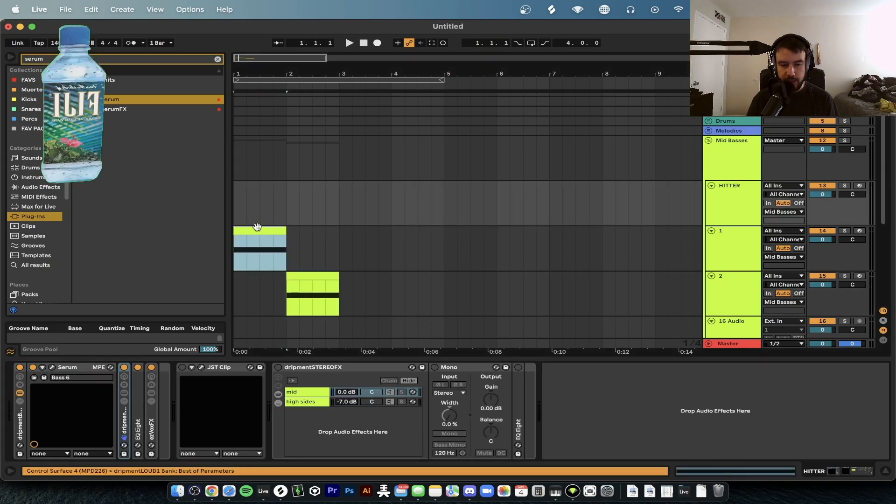
pyautogui.scroll(-2, 304, 238)
pyautogui.press('space')
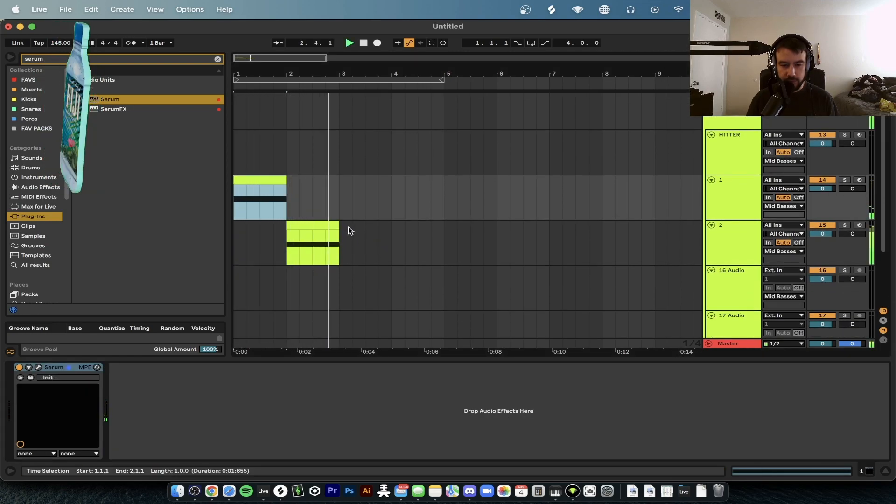
pyautogui.press('space')
# Duplicate track 1's clip to bar 3 and copy track 2's clip to bar 4
pyautogui.moveTo(340, 198); pyautogui.dragTo(240, 196)
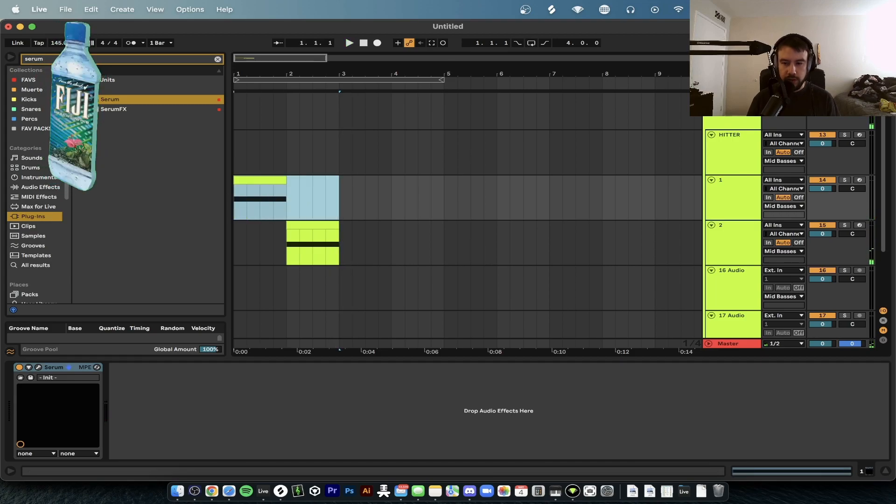
pyautogui.hotkey('ctrl', 'd')
pyautogui.click(356, 192)
pyautogui.click(348, 179)
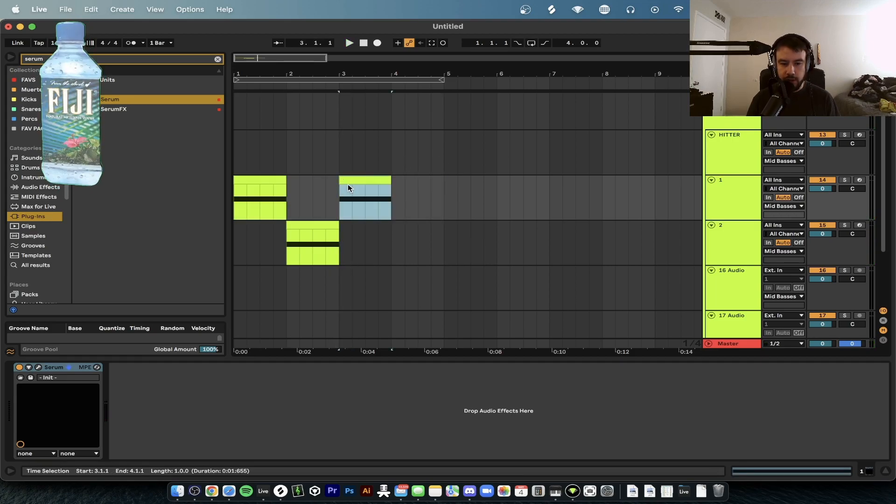
pyautogui.click(314, 229)
pyautogui.hotkey('ctrl', 'c')
pyautogui.click(399, 230)
pyautogui.hotkey('ctrl', 'v')
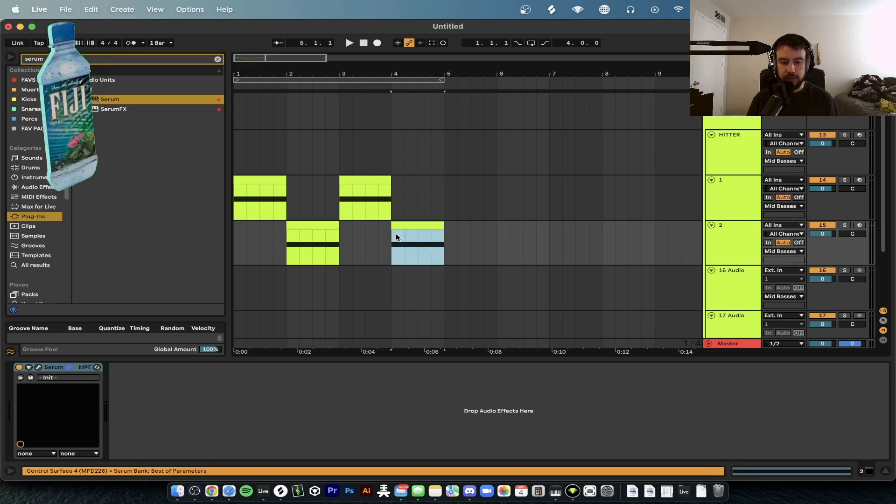
# Play back the four alternating one-bar clips on tracks 1 and 2 from bar 1
pyautogui.click(271, 183)
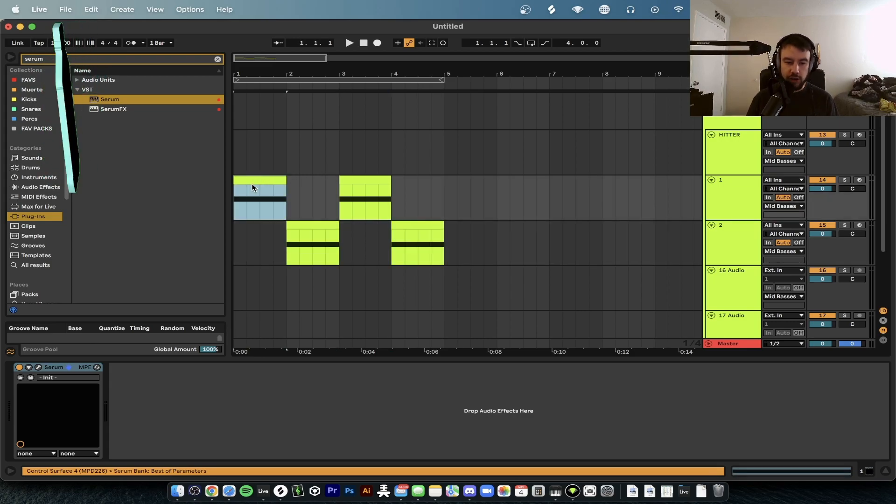
pyautogui.click(300, 226)
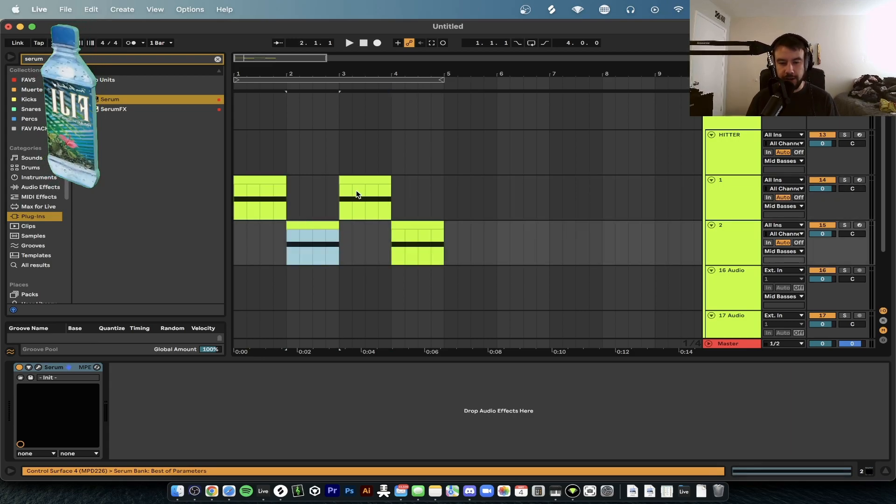
pyautogui.click(363, 180)
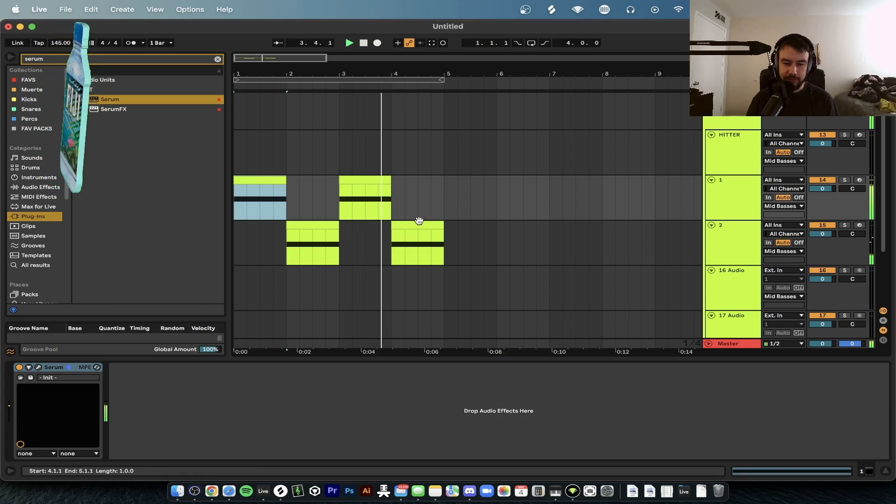
pyautogui.scroll(-1, 423, 227)
pyautogui.scroll(-2, 423, 228)
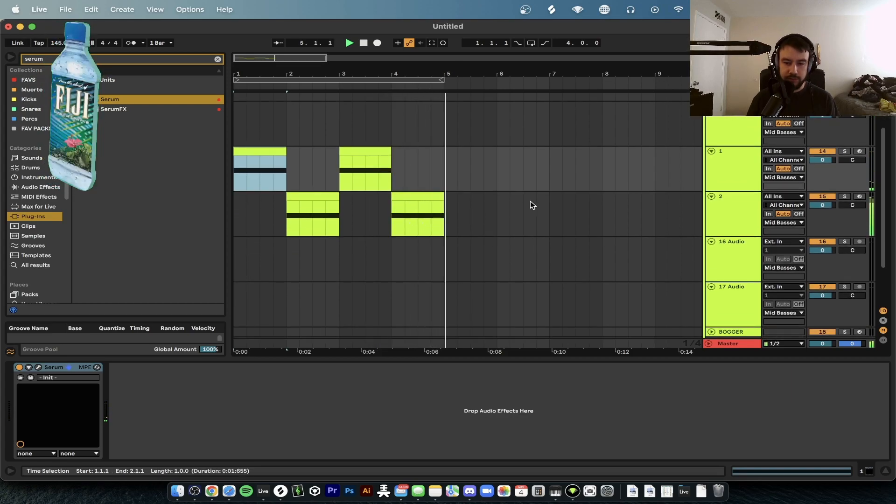
# Stop playback and duplicate track 2 together with its Serum instrument and clips
pyautogui.click(420, 210)
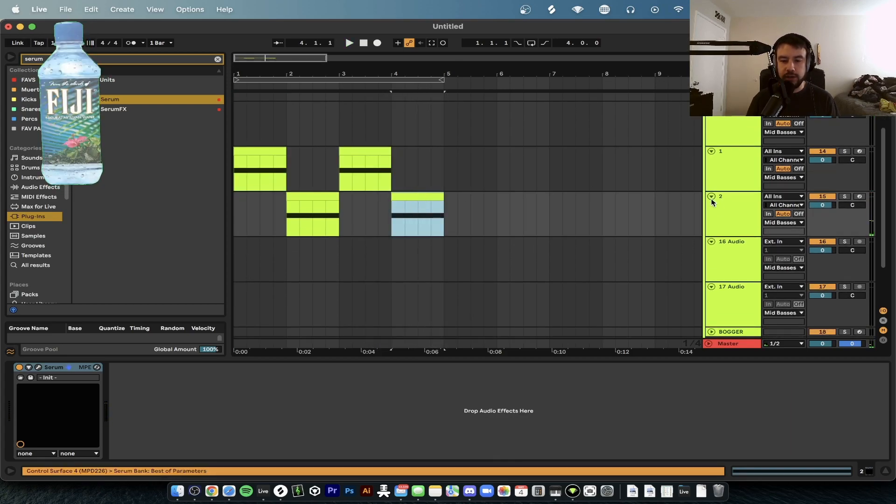
pyautogui.click(731, 212)
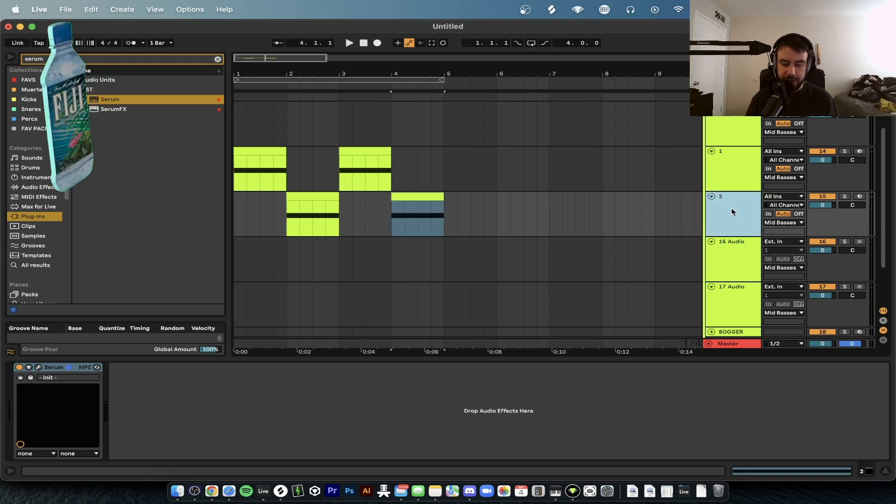
pyautogui.press('super+d')
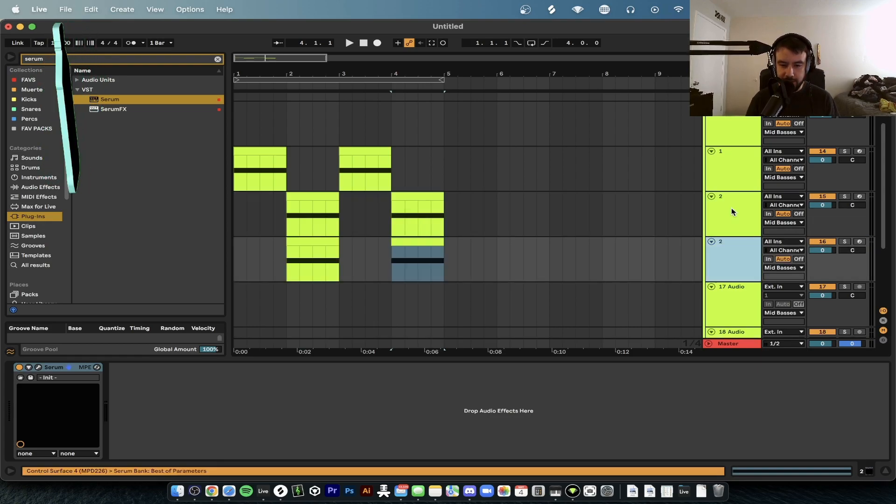
# Delete the bar 4 clip from the original track 2 and the bar 2 clip from its duplicate
pyautogui.click(431, 206)
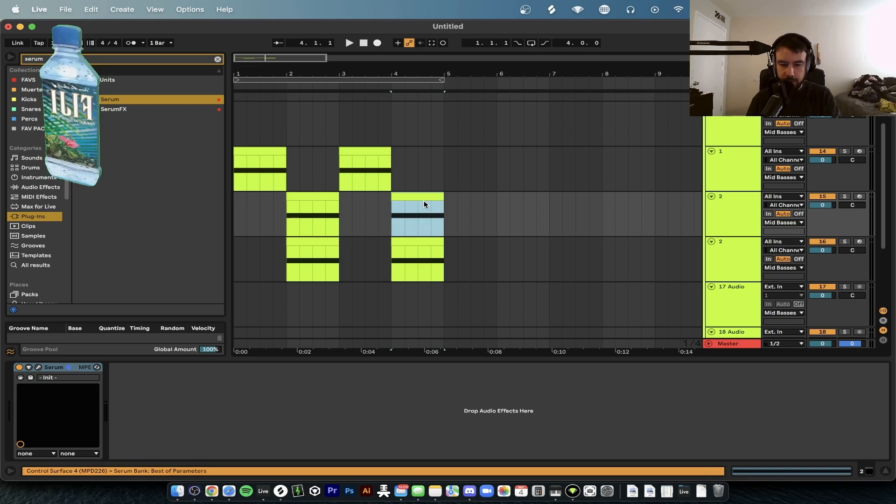
pyautogui.click(320, 238)
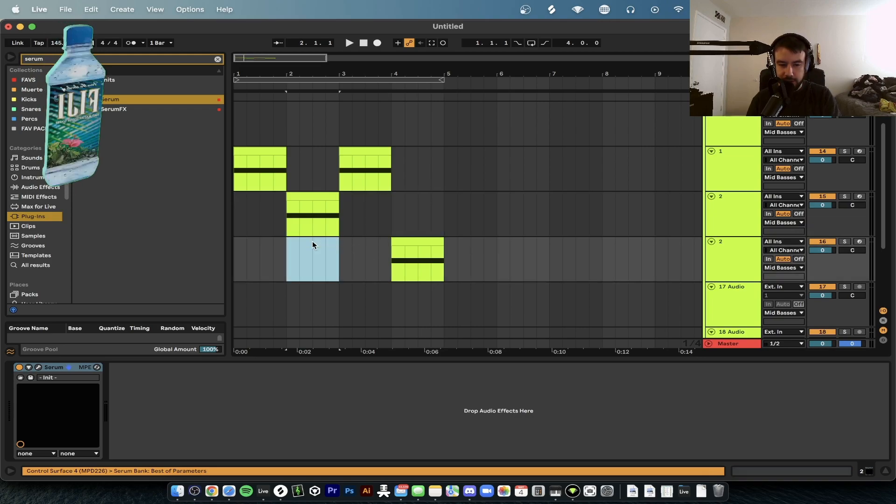
pyautogui.click(420, 240)
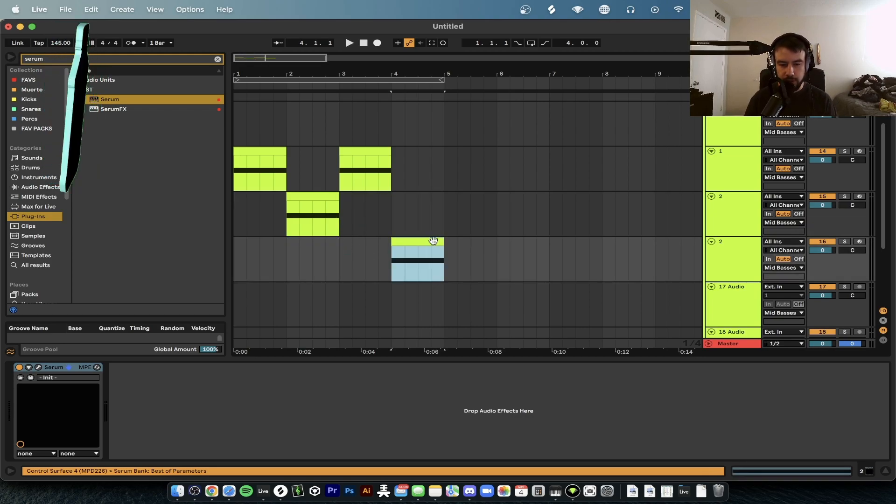
pyautogui.scroll(1, 403, 266)
pyautogui.scroll(-1, 400, 267)
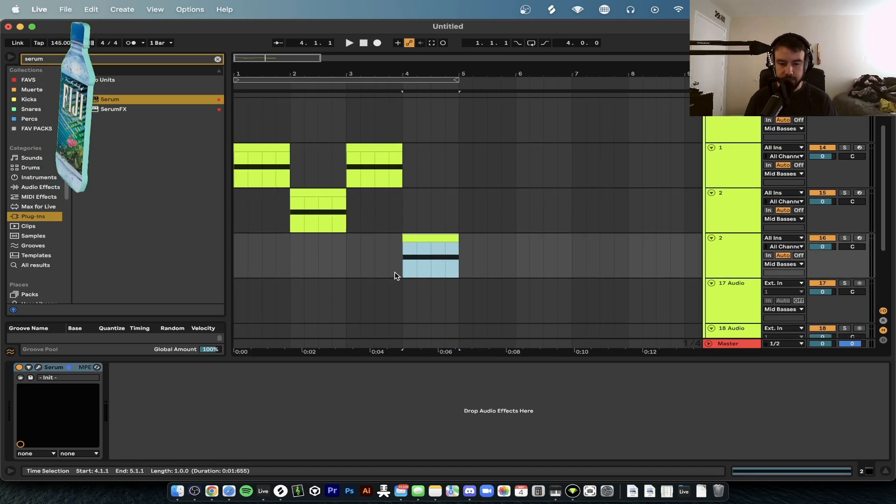
# Rename the duplicated track as 3 and set LFO 1's rate to 1/4 in its Serum, closing the plugin window
pyautogui.click(401, 266)
pyautogui.doubleClick(739, 247)
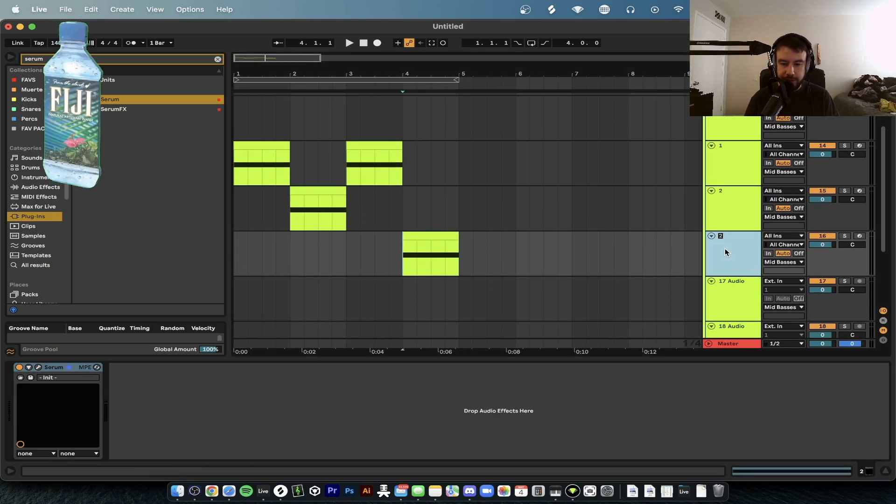
pyautogui.click(139, 423)
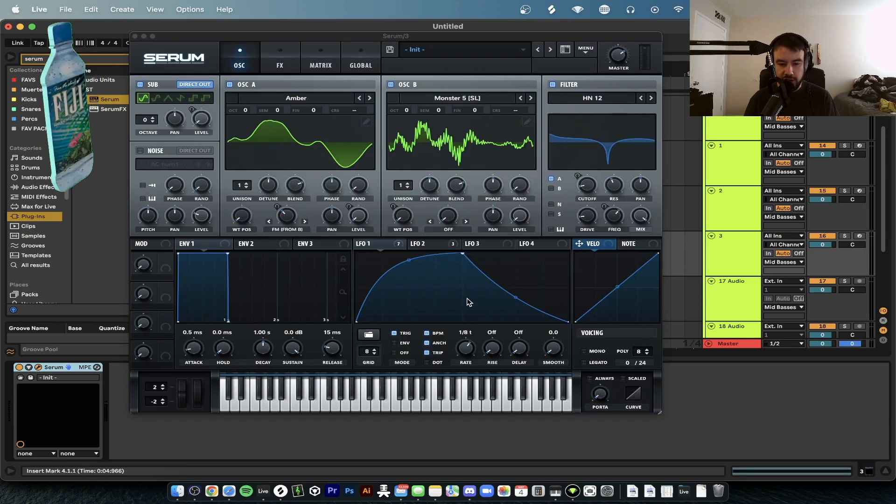
pyautogui.click(464, 351)
pyautogui.moveTo(462, 353); pyautogui.dragTo(462, 358)
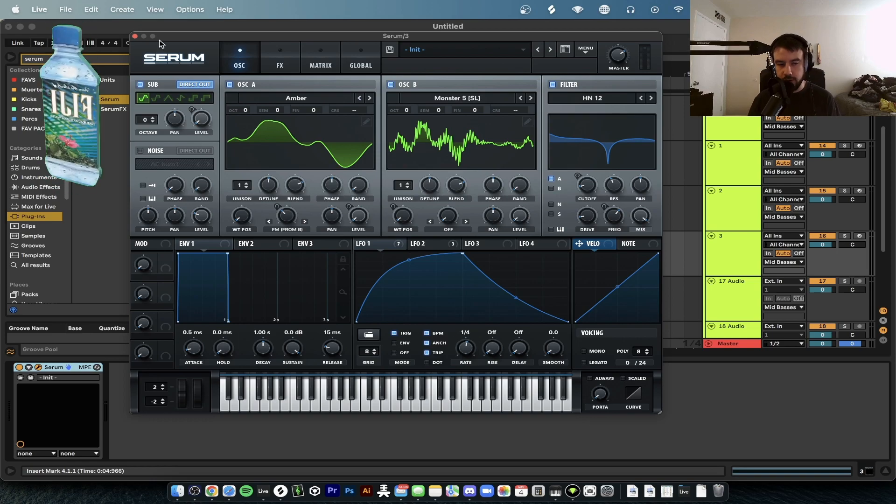
pyautogui.click(135, 36)
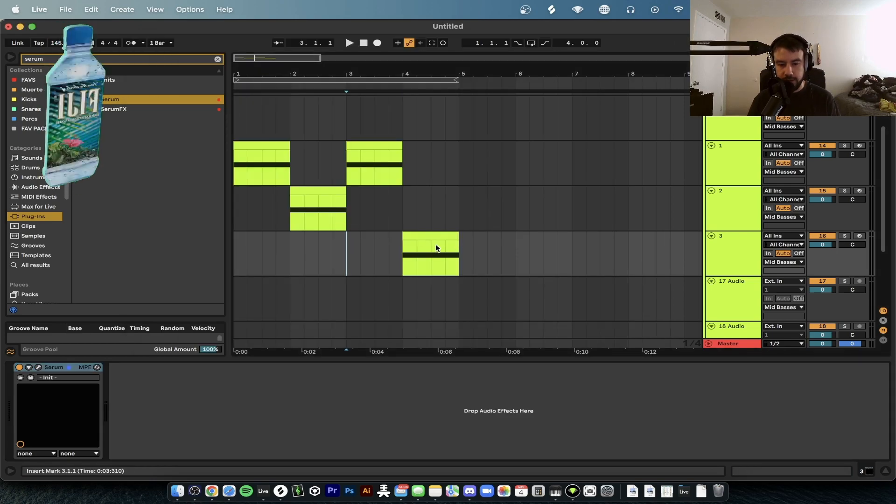
# Play the arrangement from bar 3, loop bars 1 through 4, and hide the device view
pyautogui.press('space')
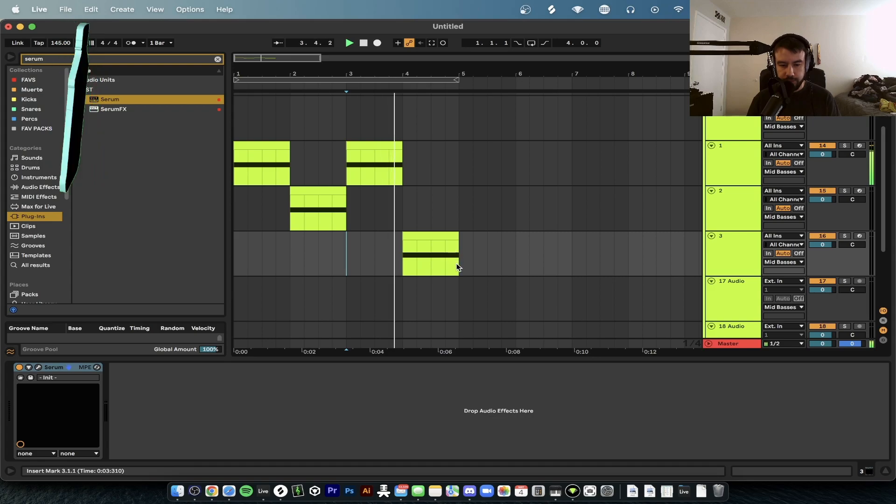
pyautogui.moveTo(463, 260); pyautogui.dragTo(221, 260)
pyautogui.press('super+l')
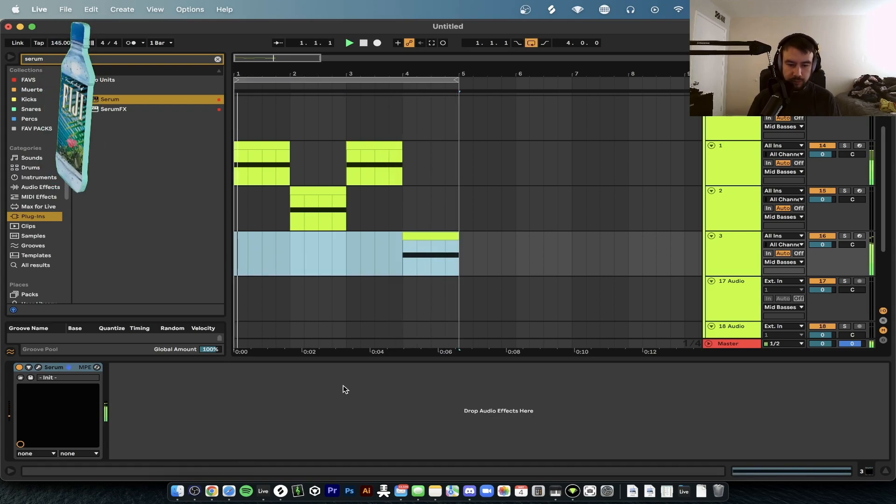
pyautogui.press('super+alt+l')
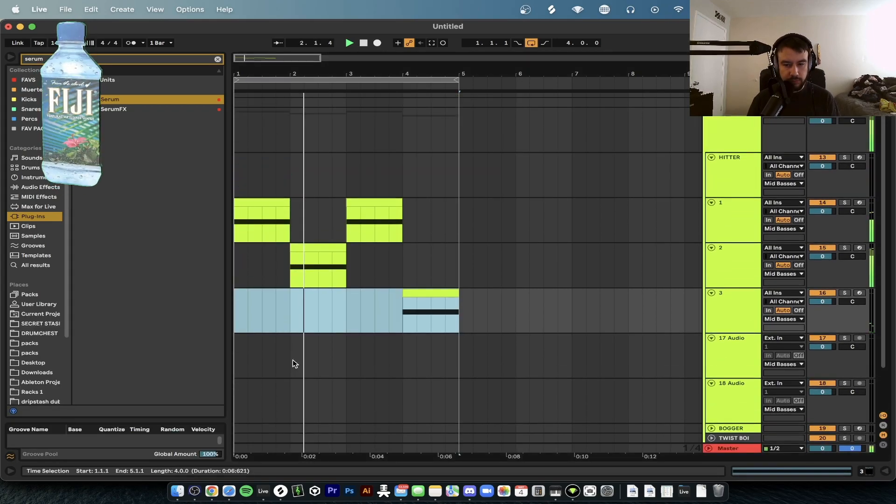
# Unfold the Snare track, browse the Muerte collection's CLAPS folder to BLIP.wav, and stop playback
pyautogui.scroll(2, 293, 364)
pyautogui.scroll(2, 709, 154)
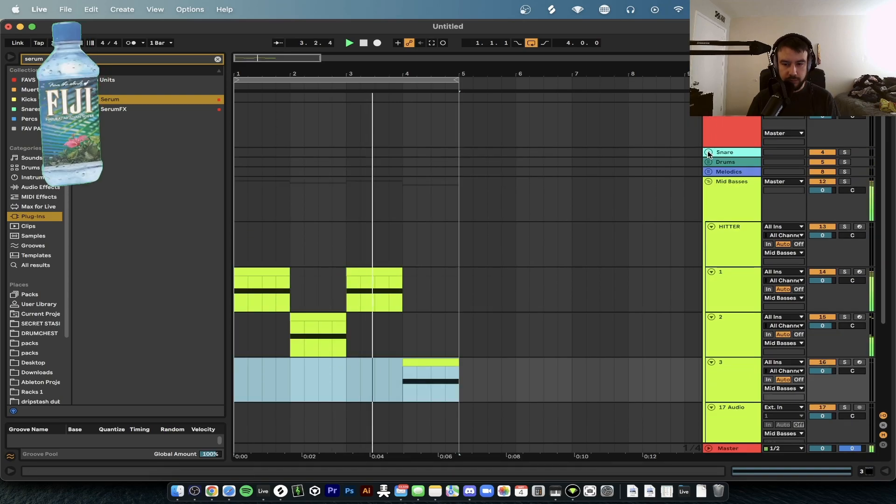
pyautogui.click(708, 154)
pyautogui.click(218, 60)
pyautogui.click(44, 91)
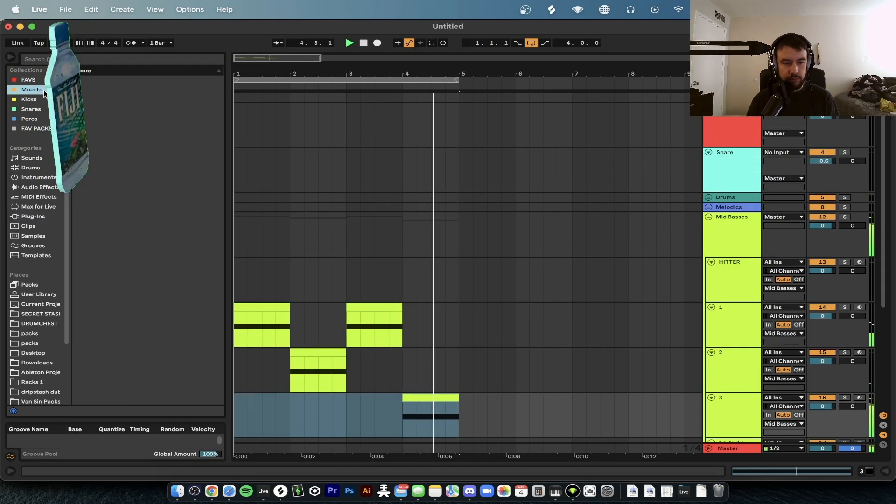
pyautogui.press('space')
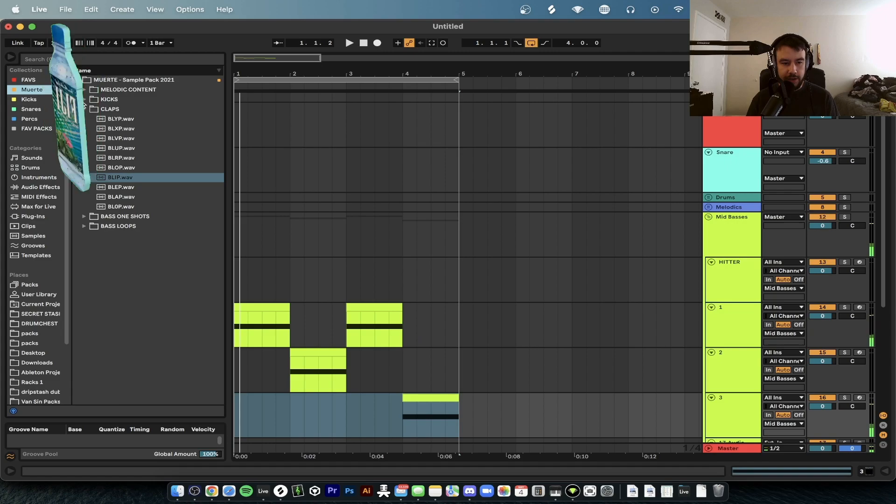
# Place the insert marker on track 2 at 1.4.3, just before its bar 2 clip
pyautogui.scroll(-1, 328, 214)
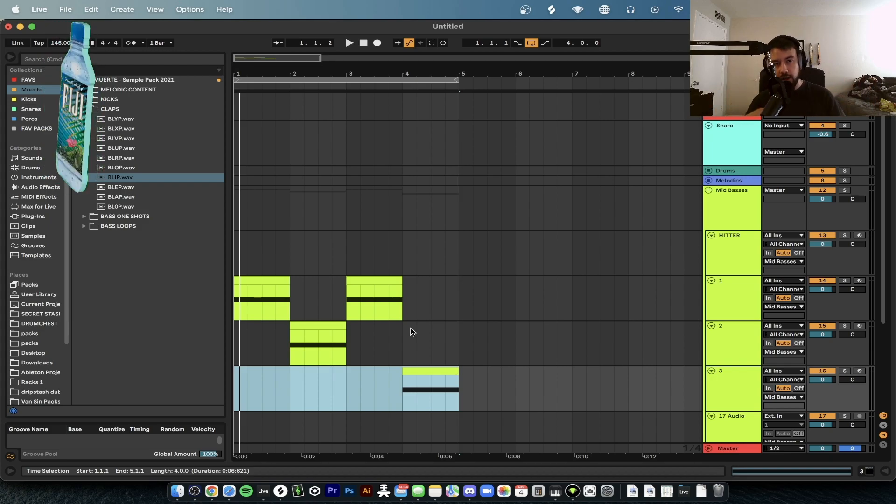
pyautogui.scroll(2, 413, 332)
pyautogui.hscroll(-2, 413, 332)
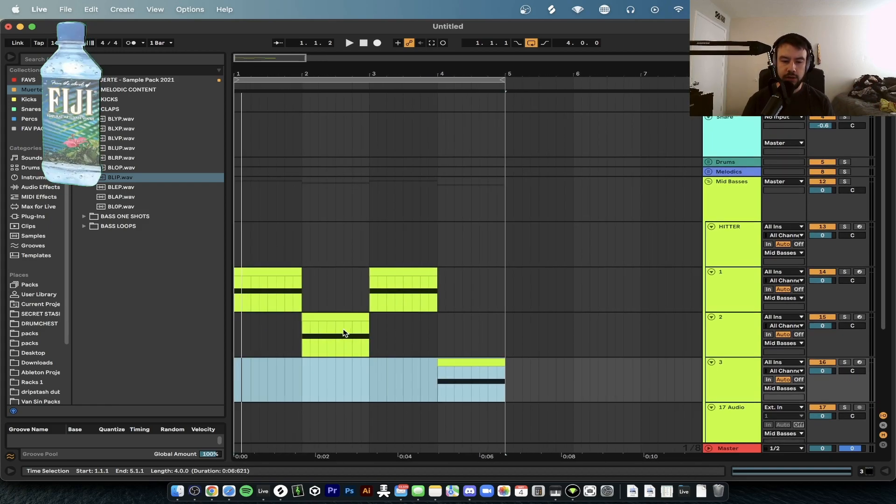
pyautogui.click(293, 333)
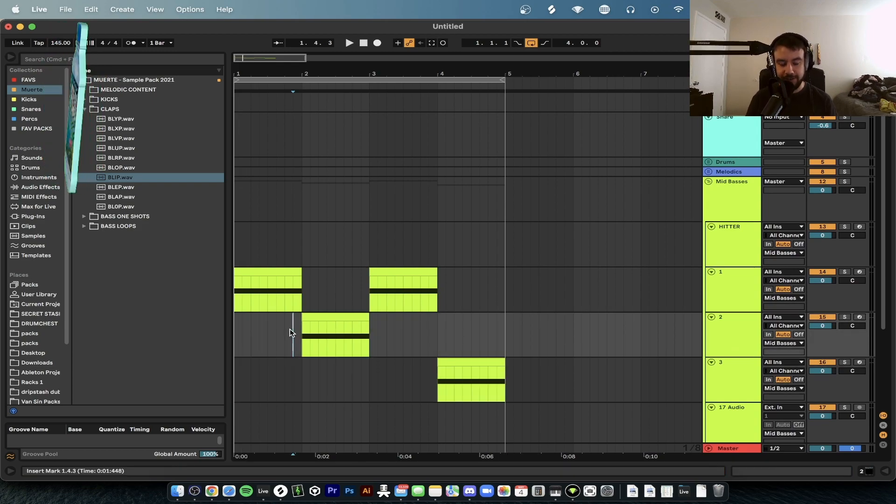